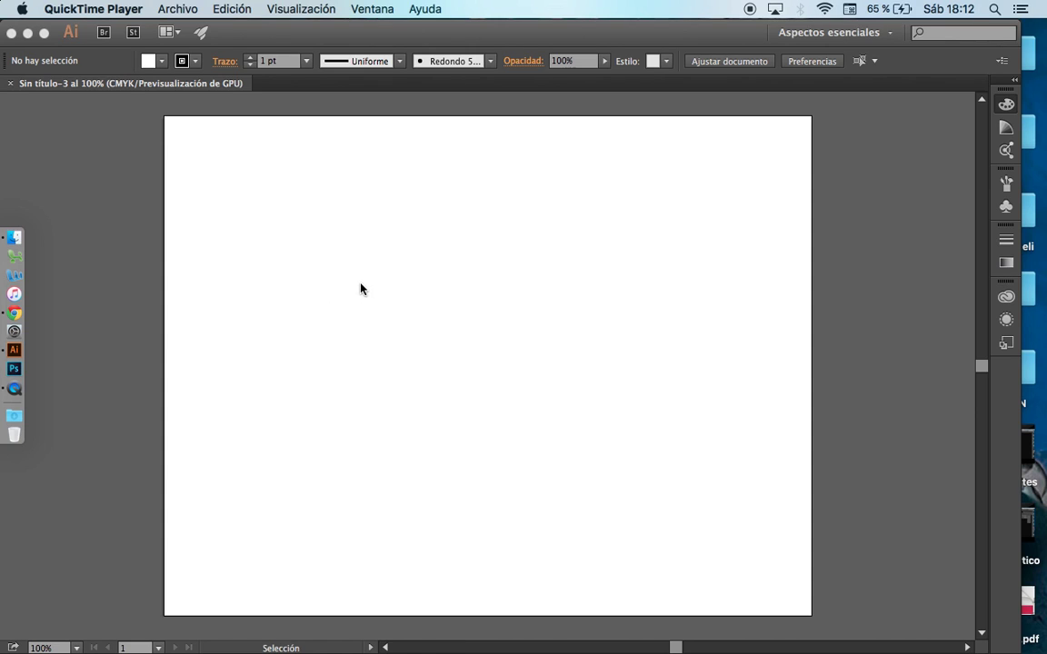
# Switch to Illustrator, show the Buscatrazos (Pathfinder) options and undock them so they float over the artboard.
pyautogui.click(311, 264)
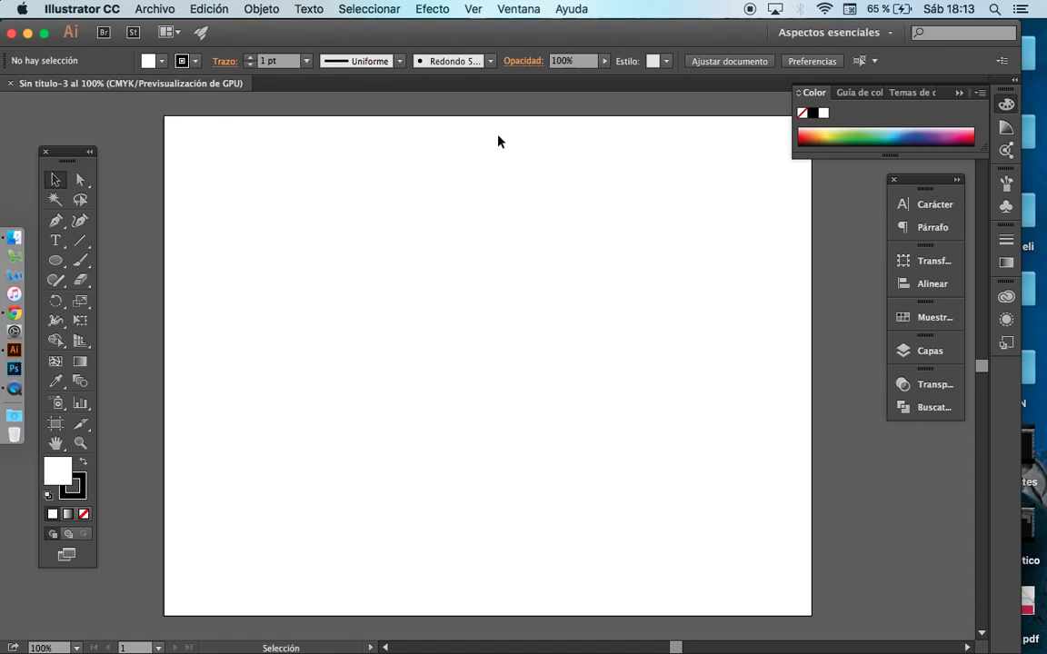
pyautogui.click(520, 10)
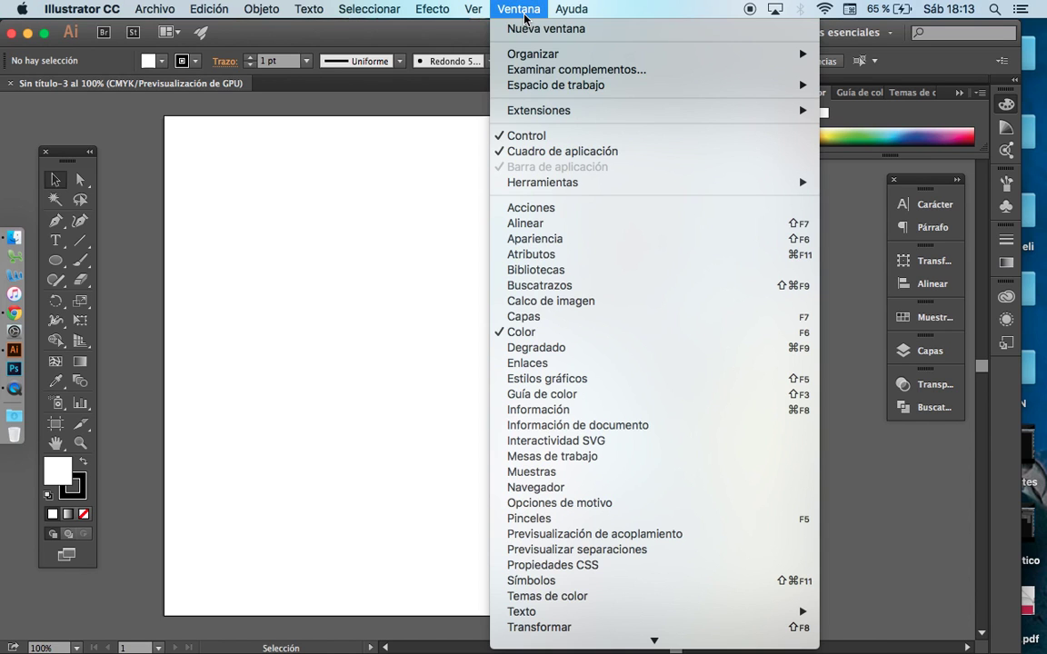
pyautogui.click(536, 287)
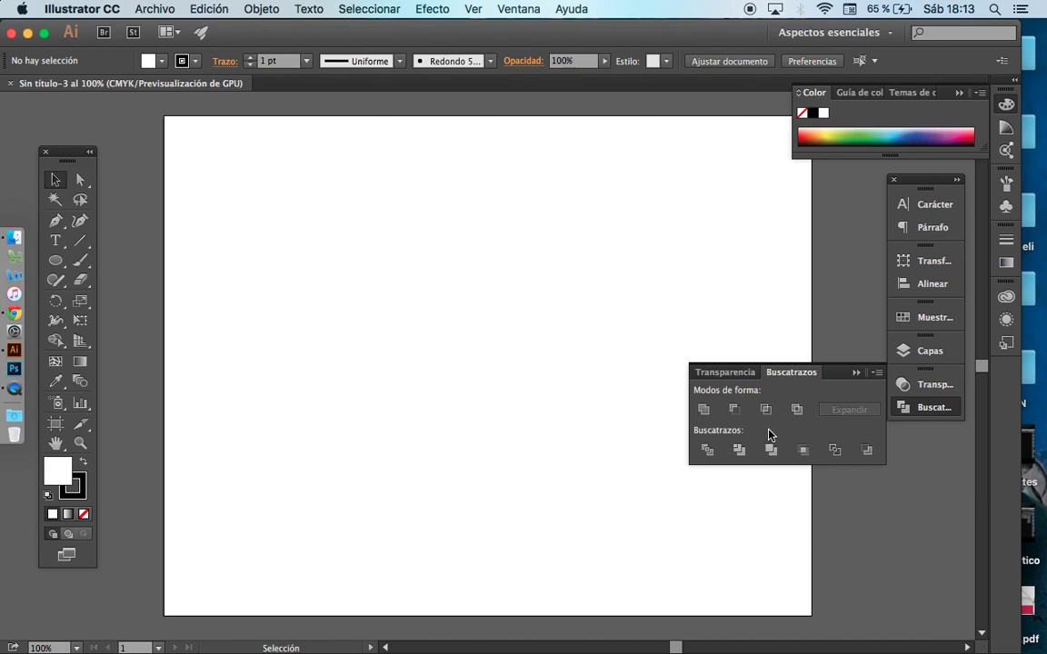
pyautogui.moveTo(803, 370); pyautogui.dragTo(780, 284)
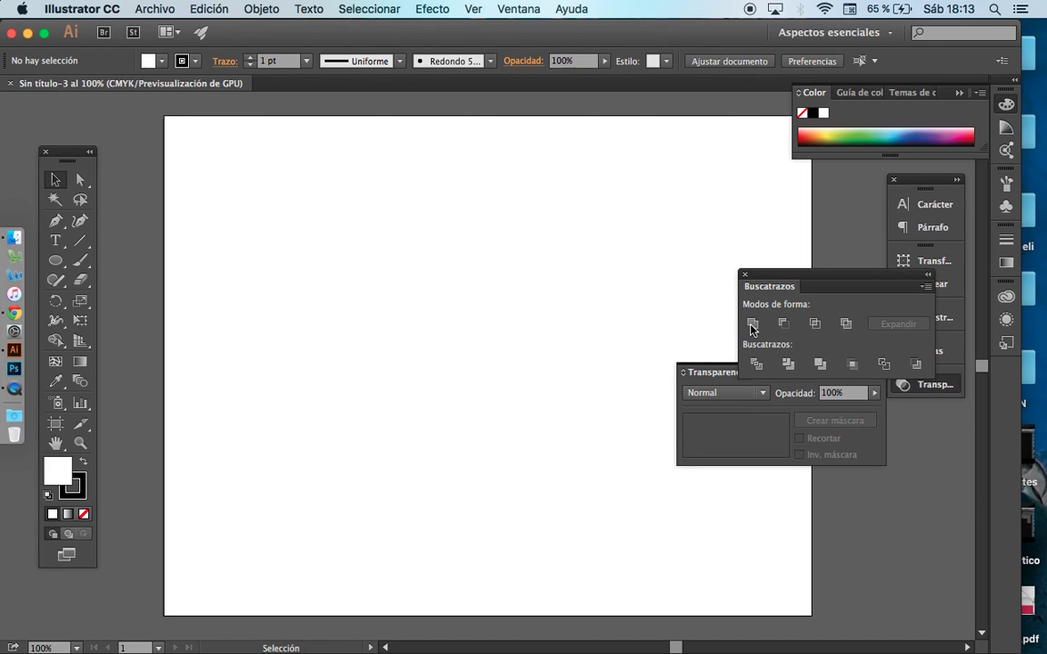
# Try to apply the Añadir shape mode with nothing selected.
pyautogui.click(753, 323)
pyautogui.click(691, 365)
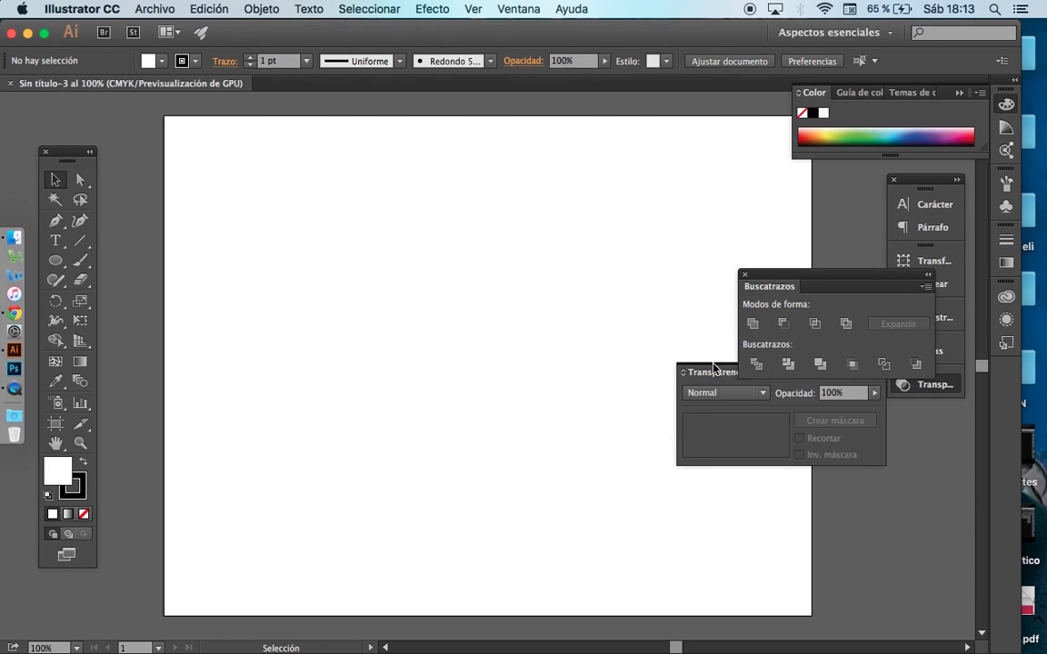
pyautogui.click(753, 325)
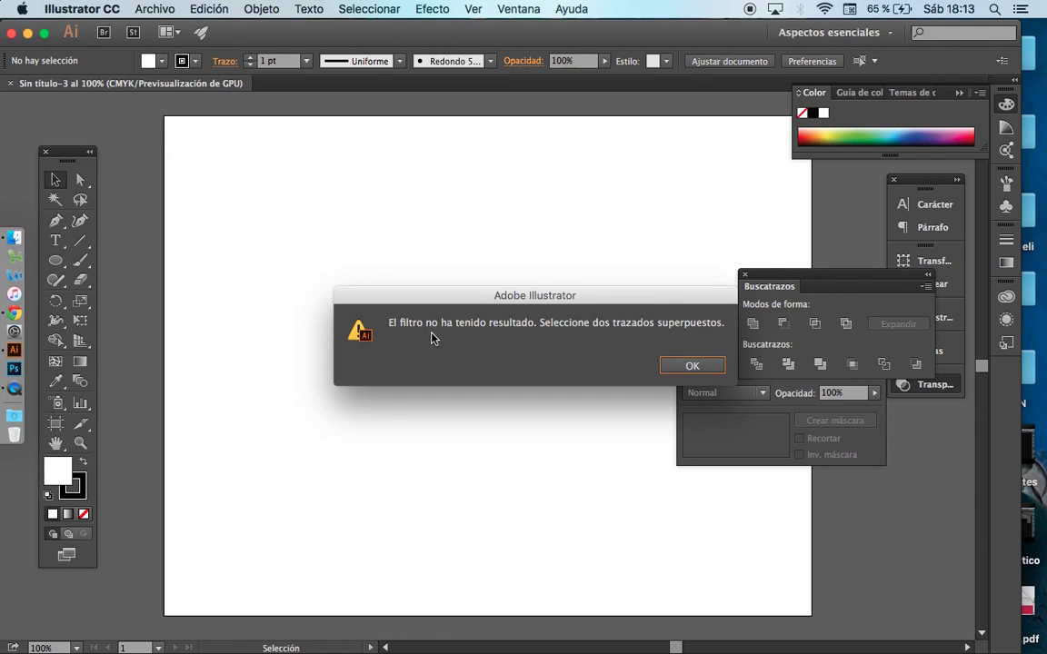
pyautogui.click(691, 366)
# Collapse the Transparency options and place the floating Pathfinder options below the other docked groups, clear of the drawing area.
pyautogui.moveTo(820, 275); pyautogui.dragTo(683, 266)
pyautogui.click(856, 372)
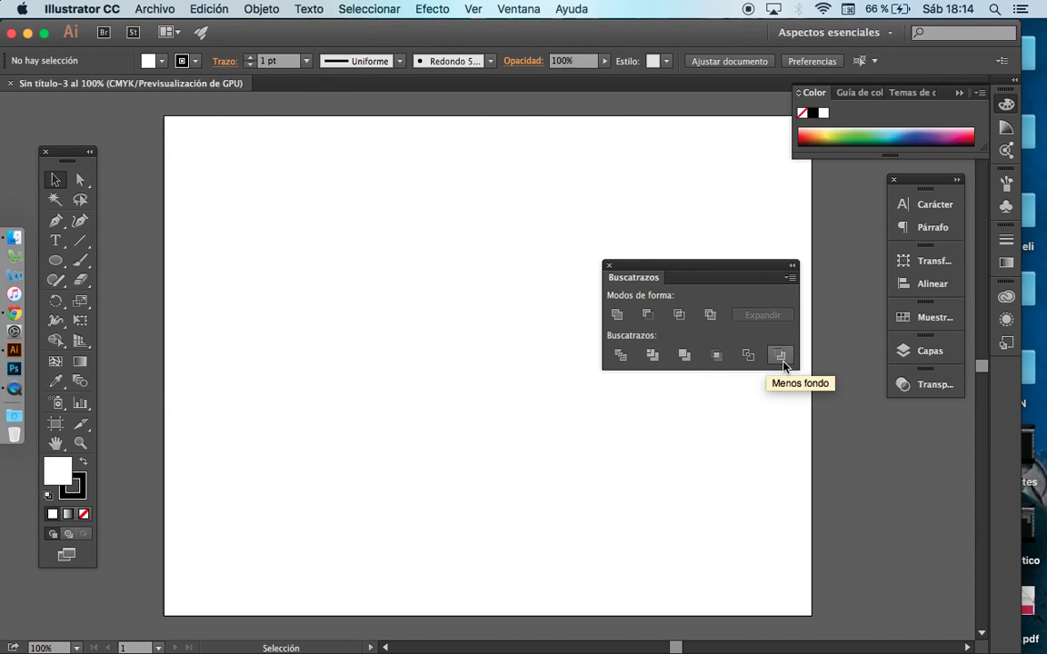
pyautogui.moveTo(730, 273); pyautogui.dragTo(896, 436)
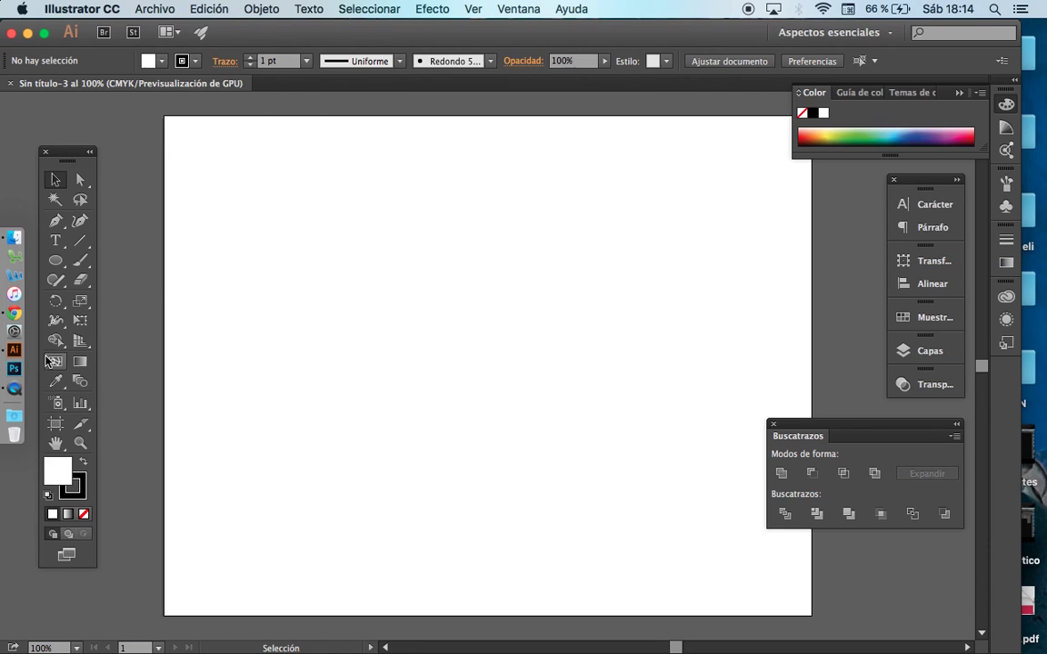
# Draw a circle near the artboard's upper-left corner with the Ellipse tool and fill it with red F20F30.
pyautogui.click(56, 260)
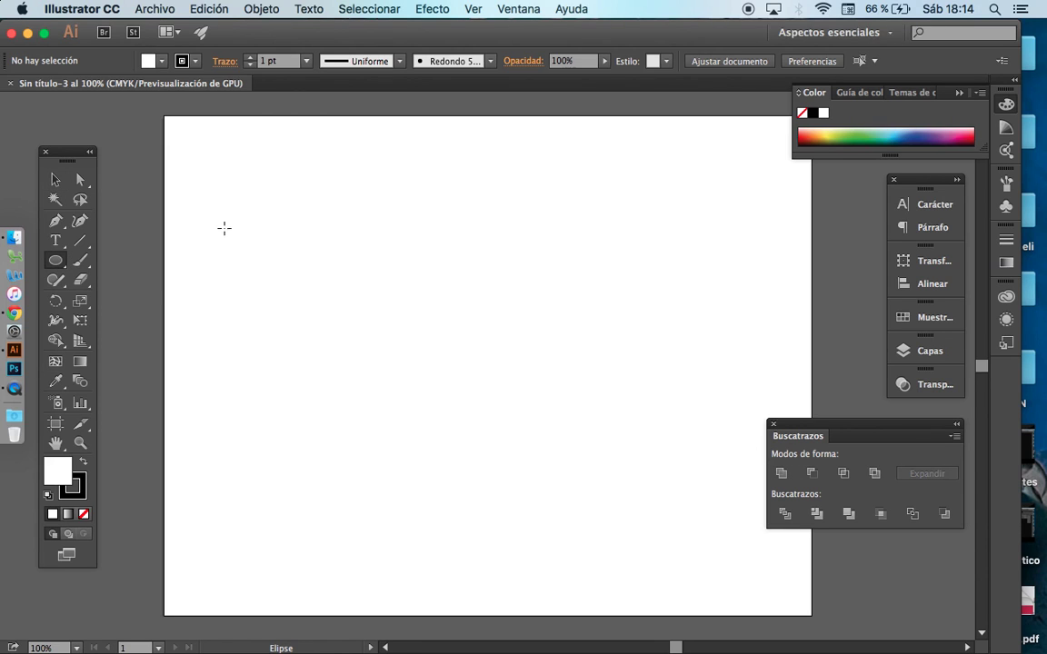
pyautogui.moveTo(228, 194)
pyautogui.mouseDown()
pyautogui.moveTo(307, 253)
pyautogui.moveTo(308, 269)
pyautogui.mouseUp()
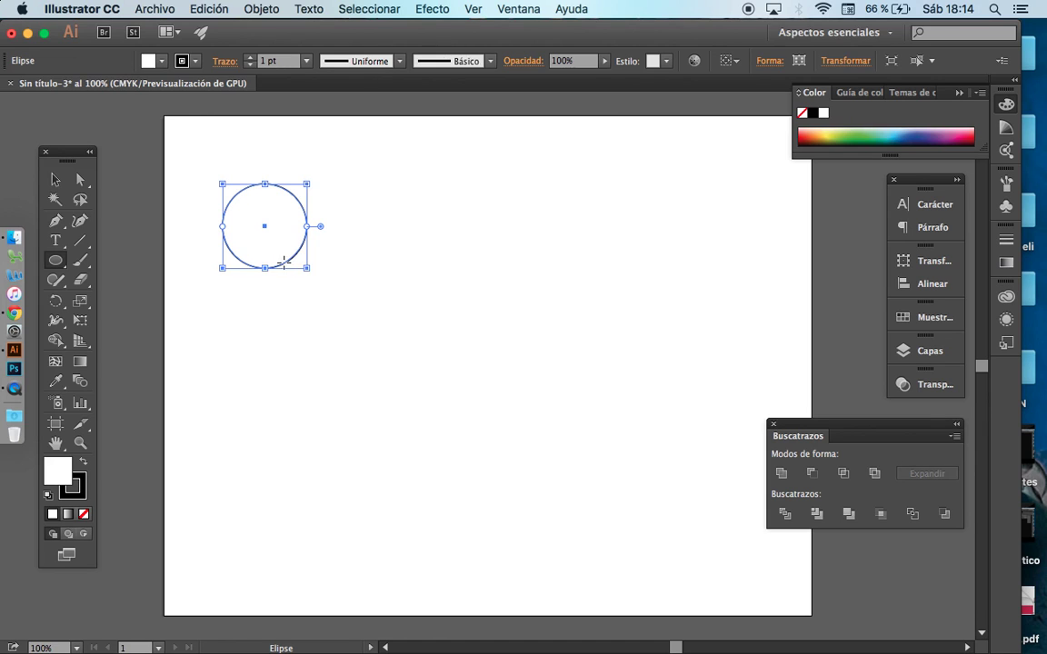
pyautogui.doubleClick(55, 470)
pyautogui.click(379, 198)
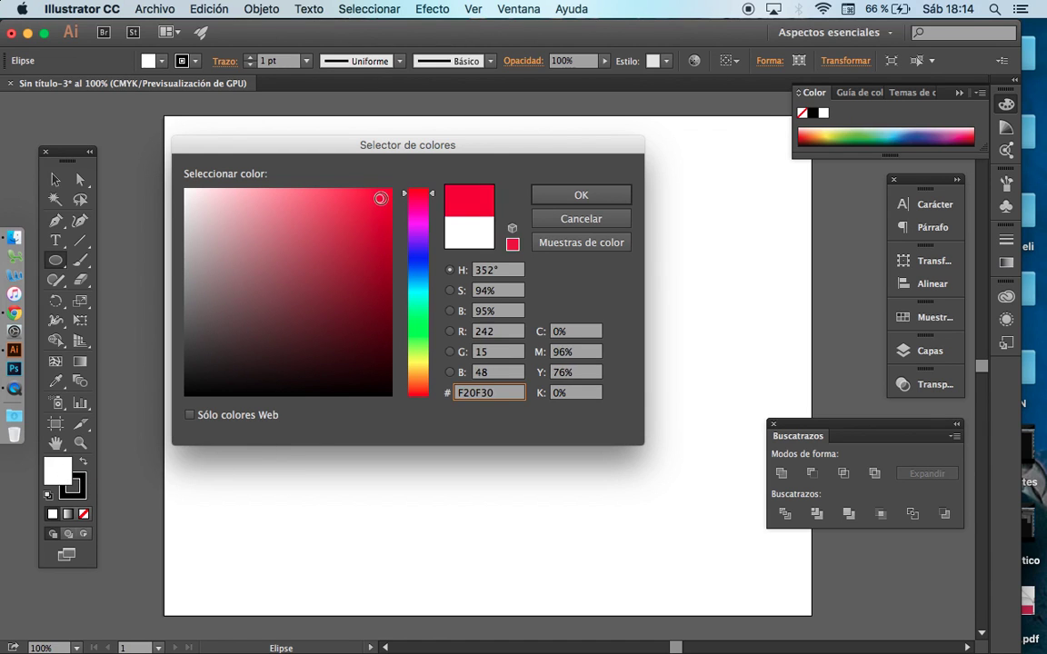
pyautogui.click(555, 195)
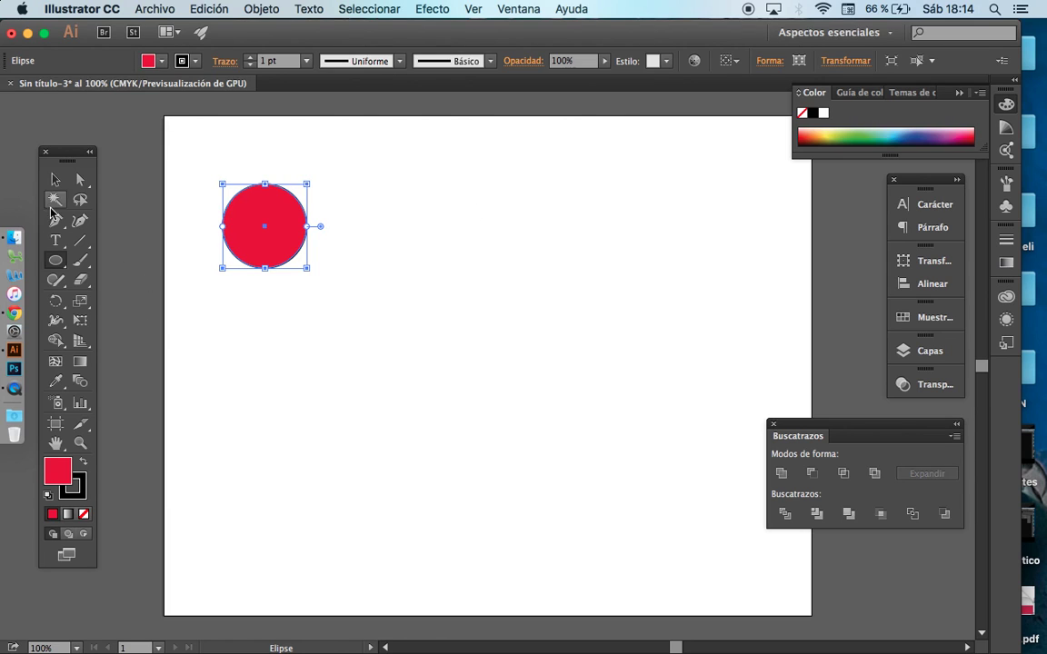
# Draw a second, slightly larger circle overlapping the right side of the first and fill it with blue 1111EF.
pyautogui.moveTo(250, 169); pyautogui.dragTo(264, 224)
pyautogui.moveTo(285, 172); pyautogui.dragTo(386, 273)
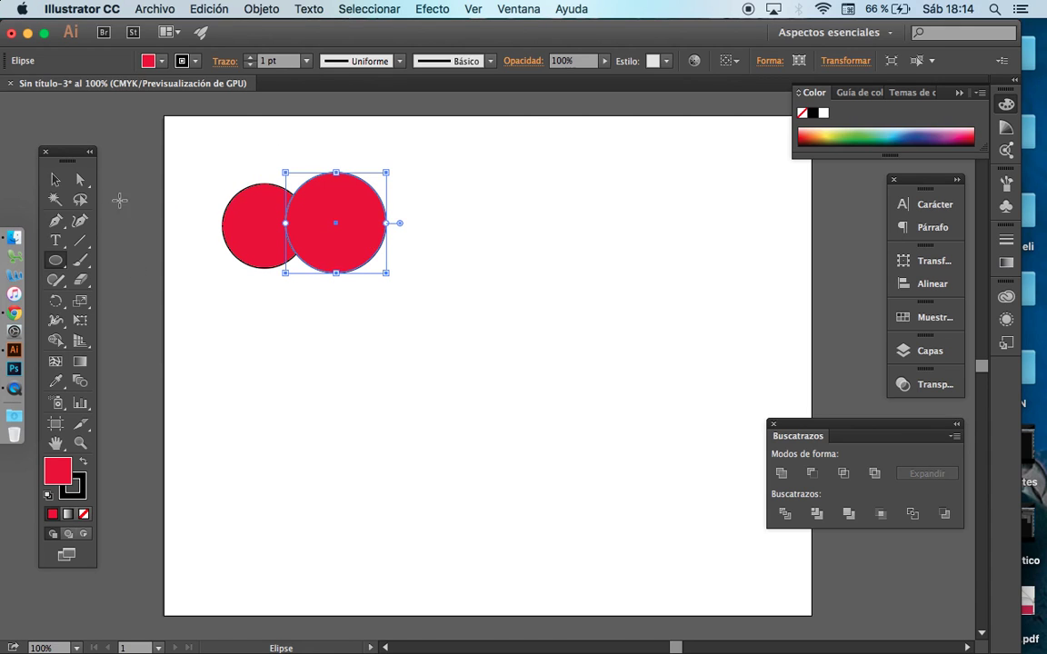
pyautogui.click(56, 179)
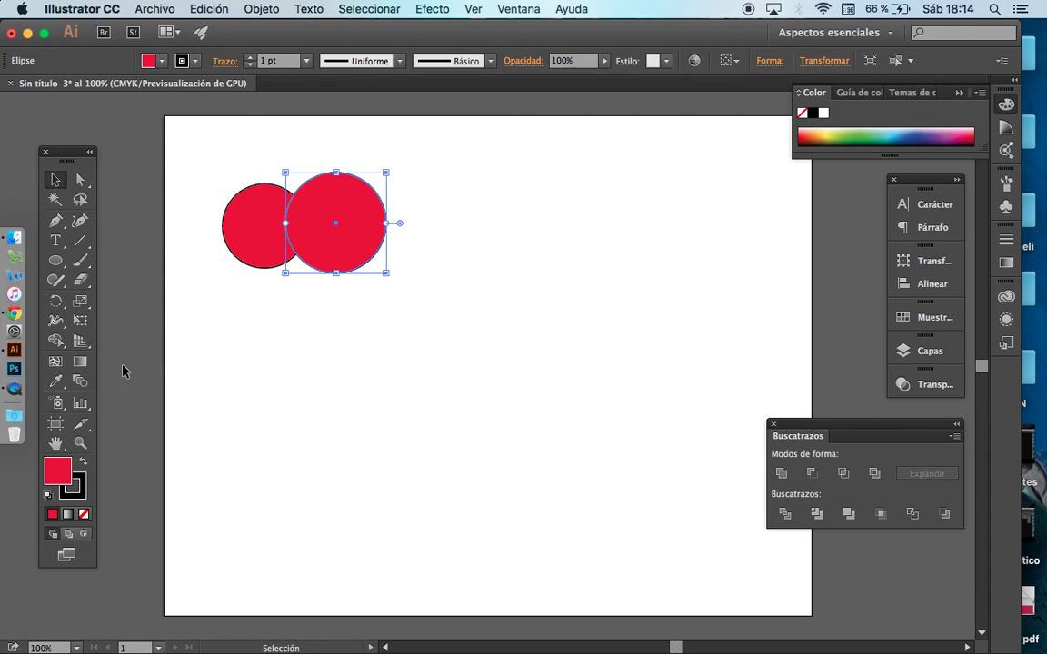
pyautogui.doubleClick(57, 471)
pyautogui.click(421, 260)
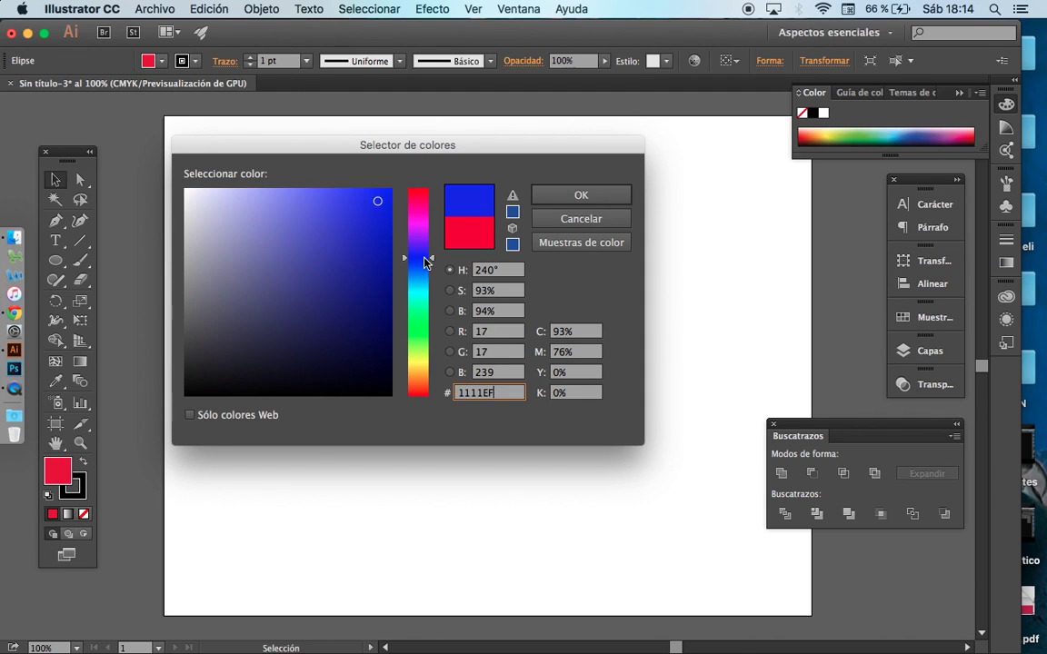
pyautogui.click(581, 194)
pyautogui.click(406, 318)
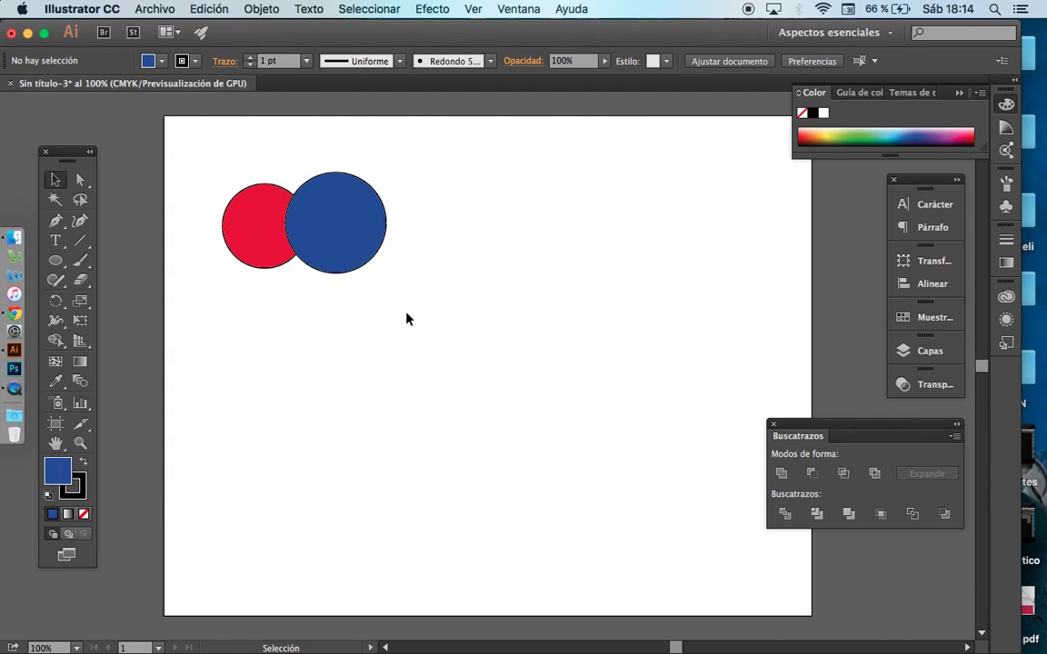
# Change the smaller circle's fill to orange E28120.
pyautogui.click(274, 240)
pyautogui.doubleClick(58, 471)
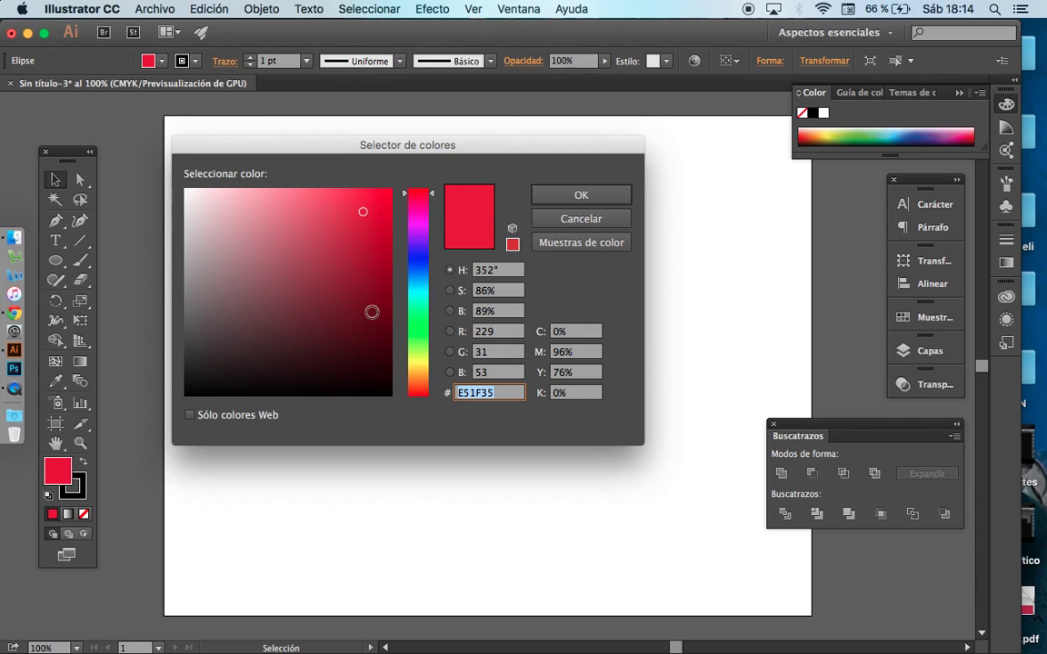
pyautogui.click(418, 380)
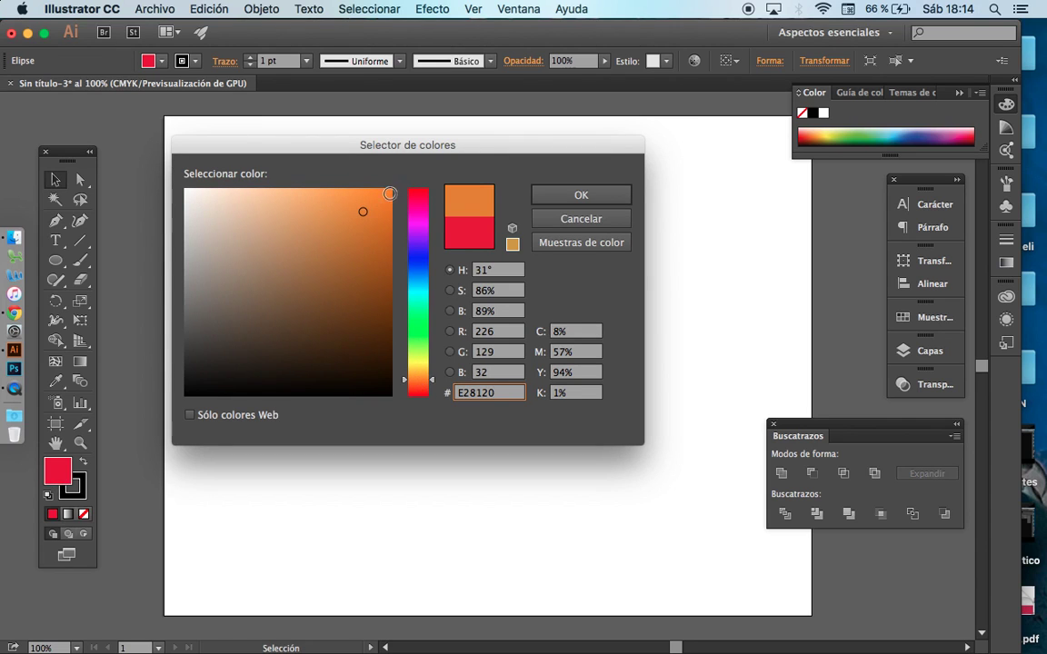
pyautogui.click(556, 194)
# Move the orange and blue circles closer to the artboard's upper-left corner, keeping them overlapped.
pyautogui.moveTo(253, 236); pyautogui.dragTo(222, 201)
pyautogui.moveTo(333, 238); pyautogui.dragTo(294, 208)
pyautogui.click(279, 295)
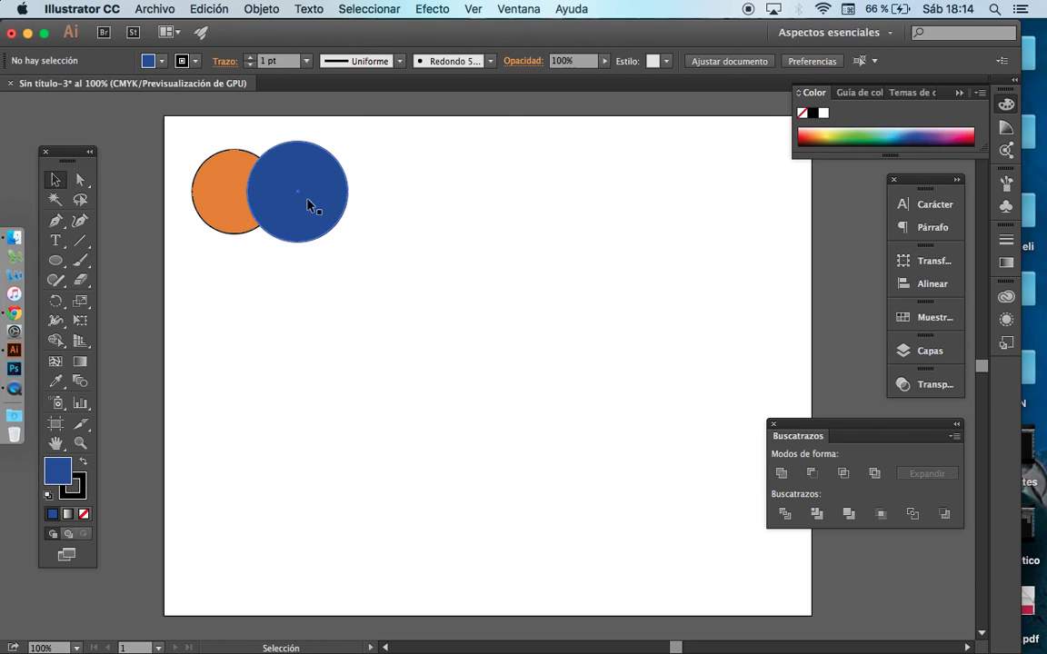
# Duplicate the overlapping orange and blue circles and place the copy directly below the original pair.
pyautogui.click(234, 192)
pyautogui.keyDown('shift'); pyautogui.click(300, 195); pyautogui.keyUp('shift')
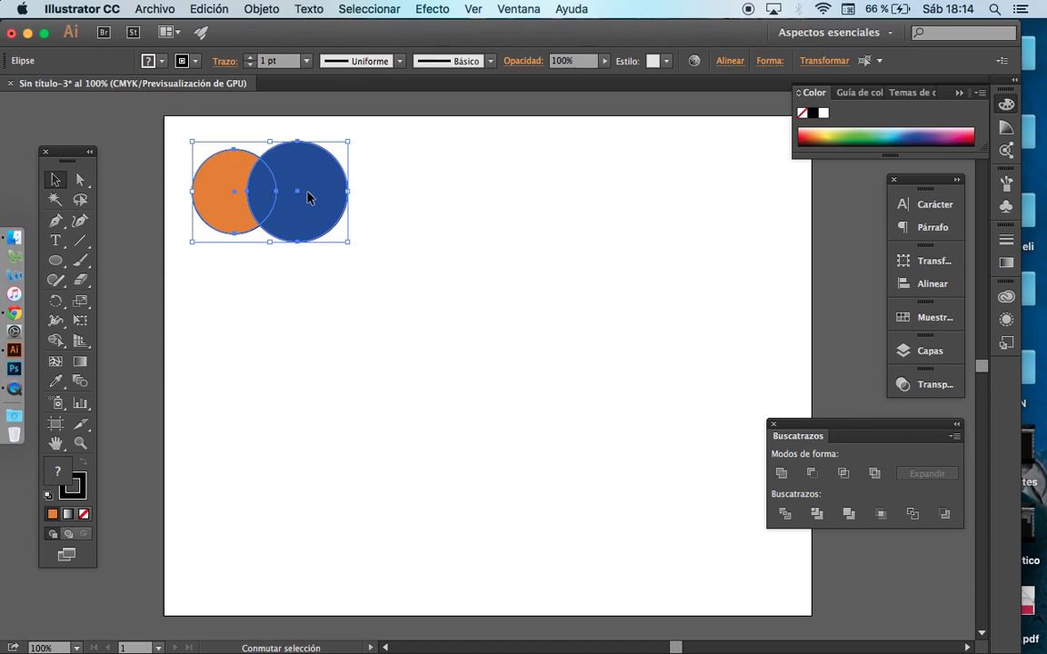
pyautogui.press('super+c')
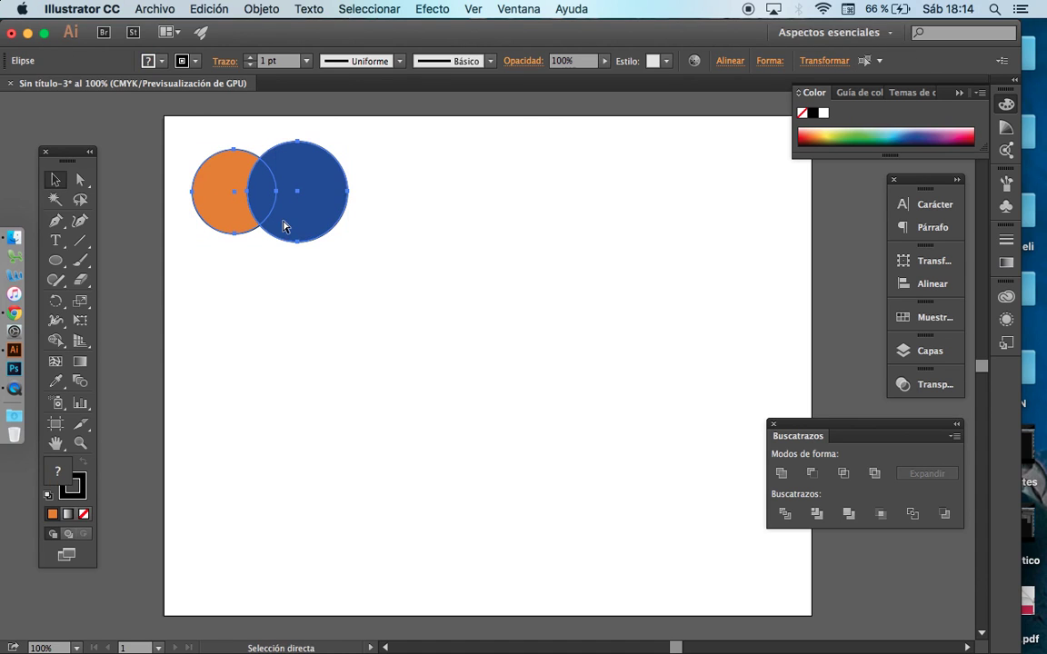
pyautogui.press('super+v')
pyautogui.moveTo(445, 355); pyautogui.dragTo(223, 302)
pyautogui.click(423, 255)
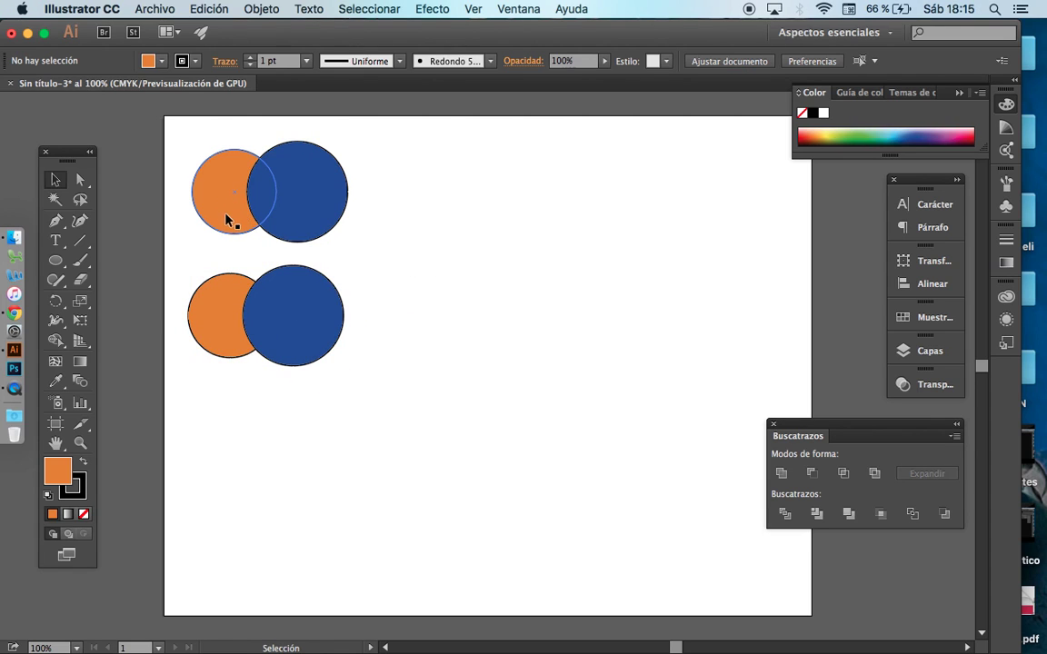
# Move the Pathfinder options nearer the circles and apply the Añadir shape mode to the upper blue circle alone.
pyautogui.moveTo(802, 423); pyautogui.dragTo(701, 231)
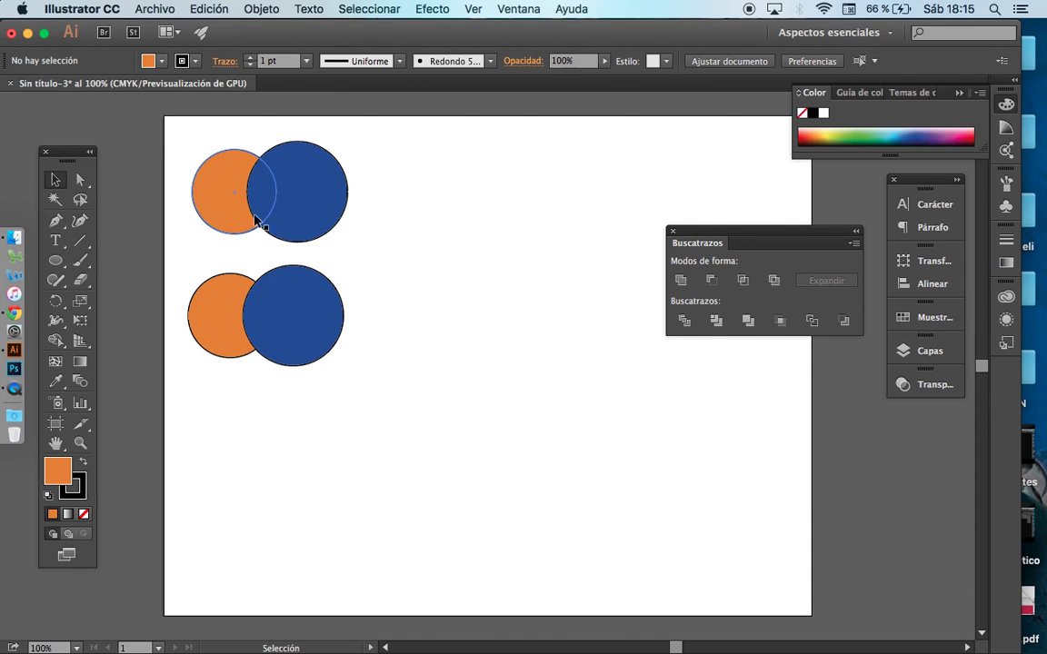
pyautogui.click(324, 203)
pyautogui.click(681, 280)
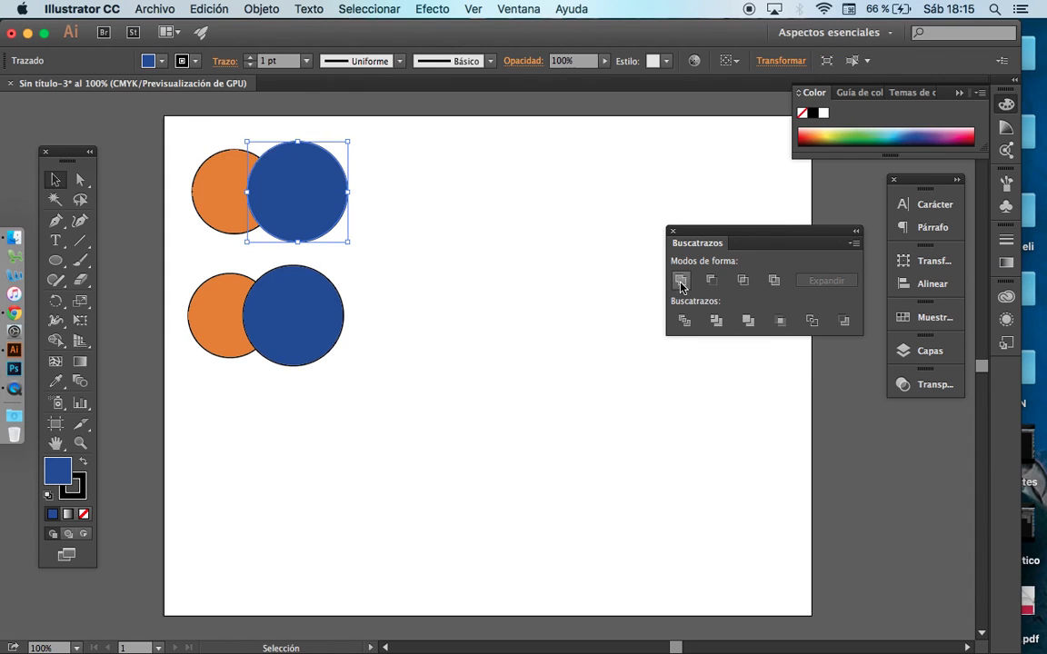
pyautogui.click(595, 302)
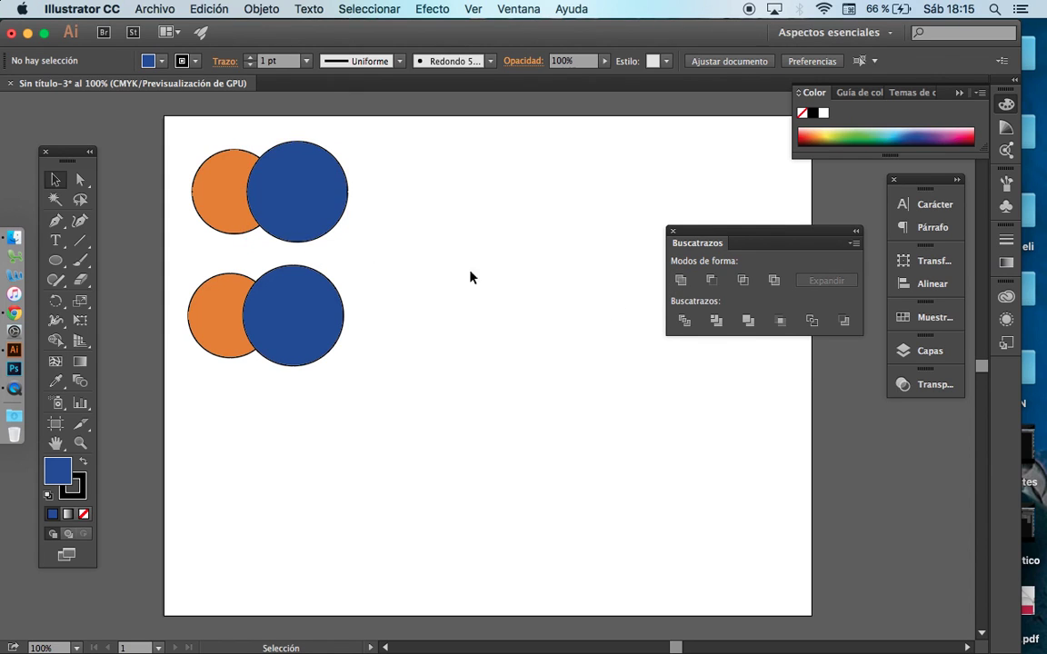
# Merge the upper orange and blue circles into one shape with the Añadir shape mode.
pyautogui.click(222, 212)
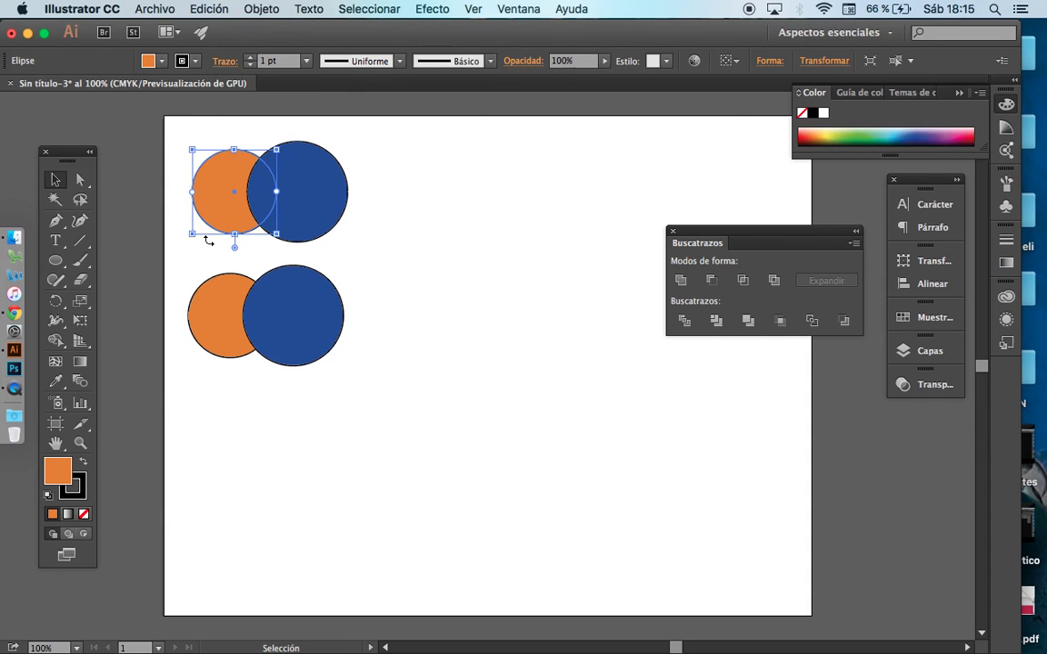
pyautogui.keyDown('shift'); pyautogui.click(328, 204); pyautogui.keyUp('shift')
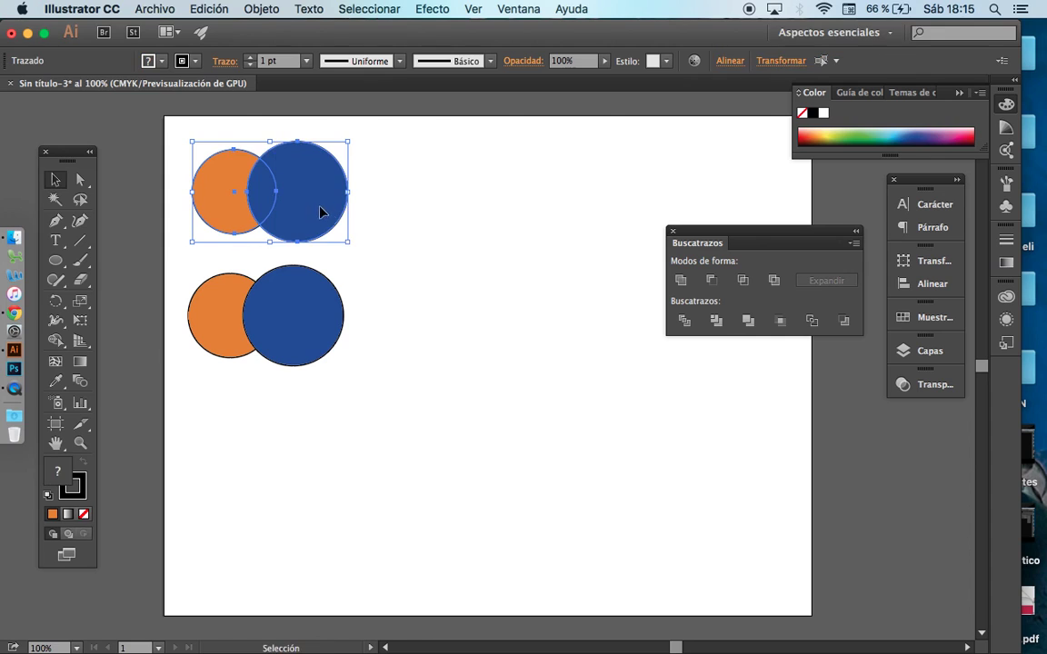
pyautogui.click(681, 279)
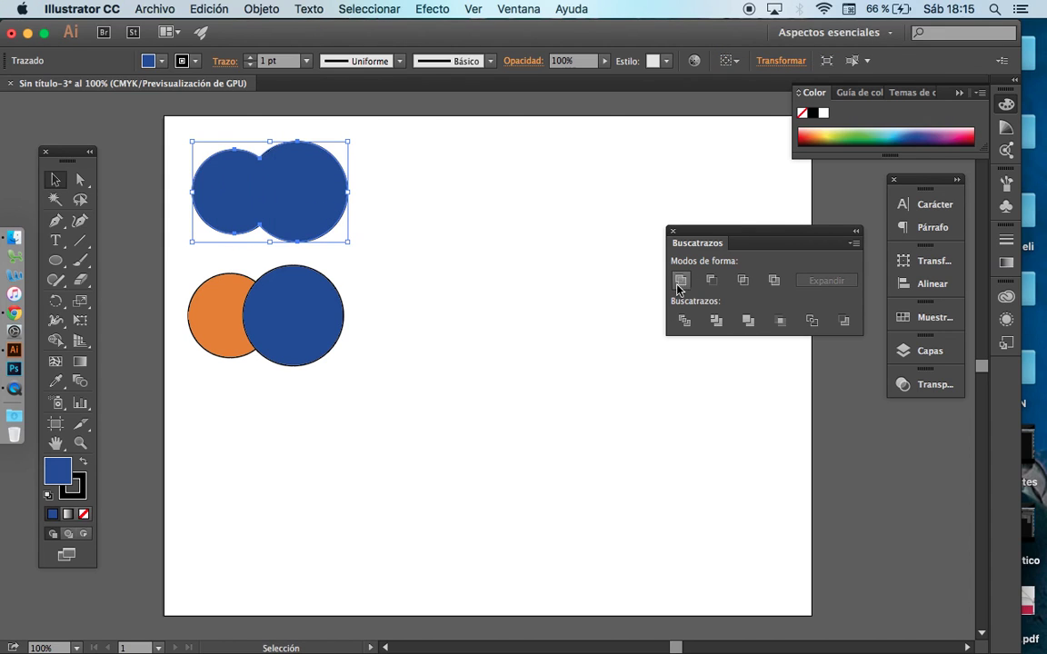
pyautogui.click(502, 305)
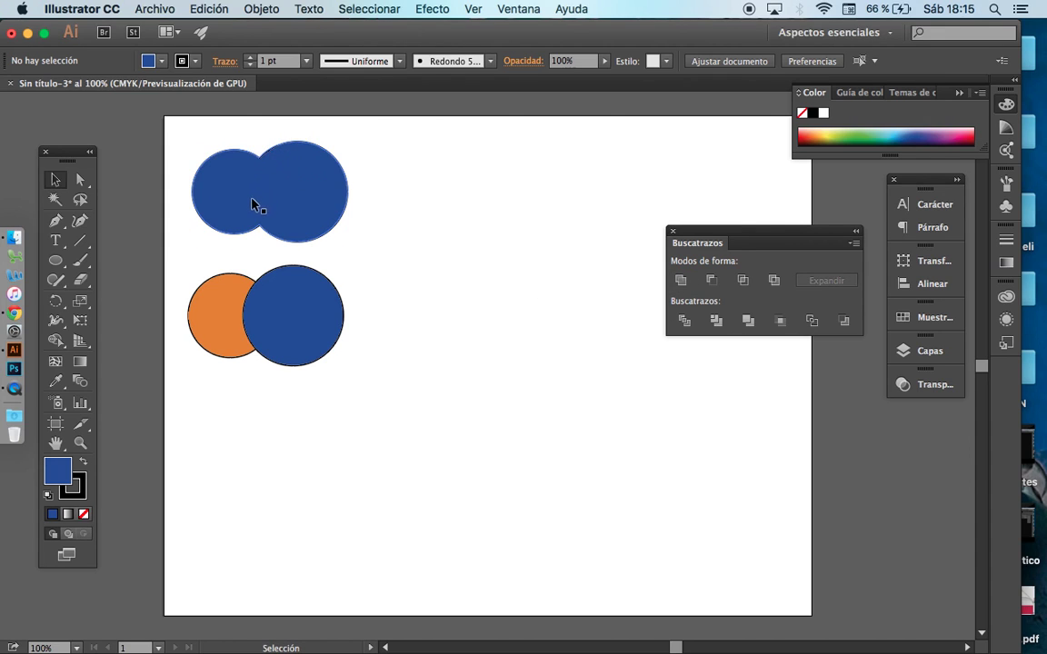
# Compare the paths of the merged shape and the separate lower circles in outline view, and return to the preview.
pyautogui.press('super+y')
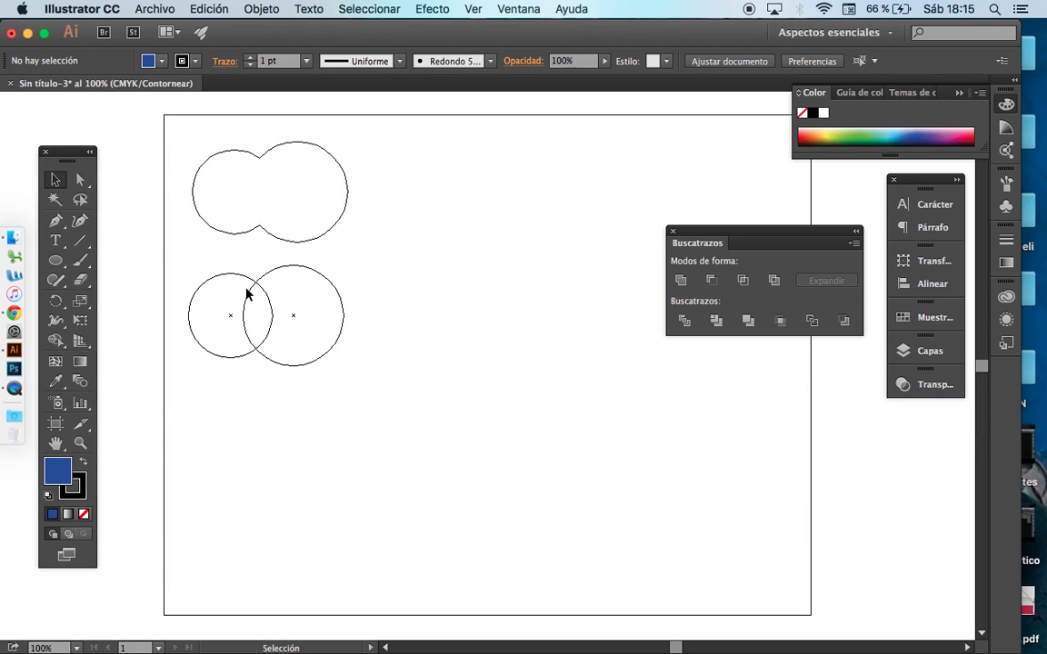
pyautogui.press('super')
pyautogui.press('super+y')
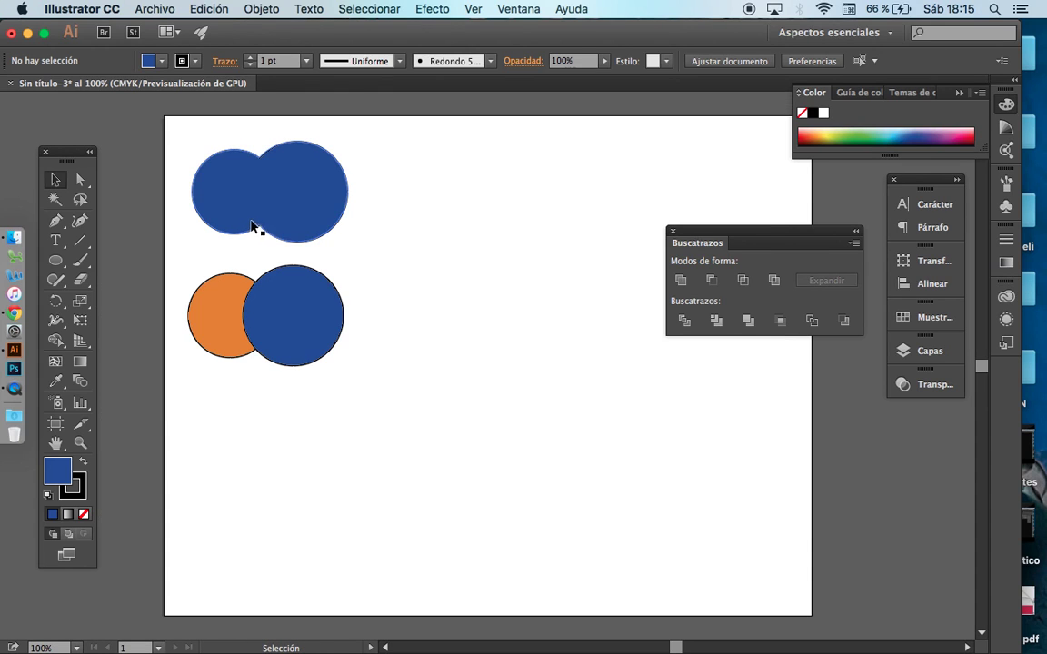
# Undo the merge of the upper pair of circles.
pyautogui.click(261, 220)
pyautogui.click(439, 192)
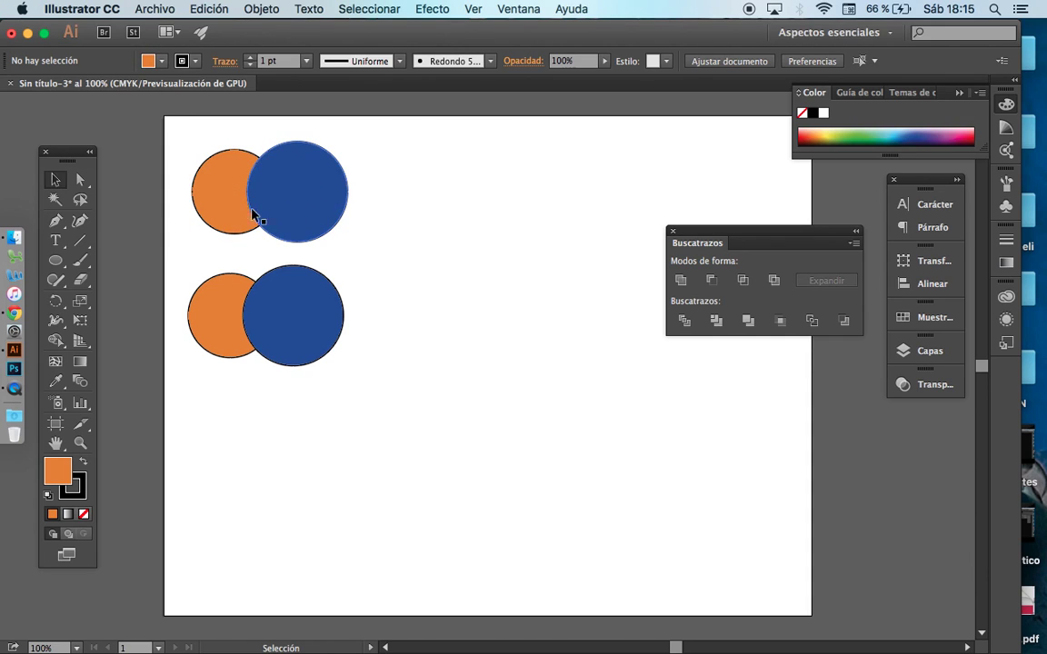
# Bring the upper orange circle in front of the blue one and leave the orange circle selected.
pyautogui.click(232, 221)
pyautogui.rightClick(226, 218)
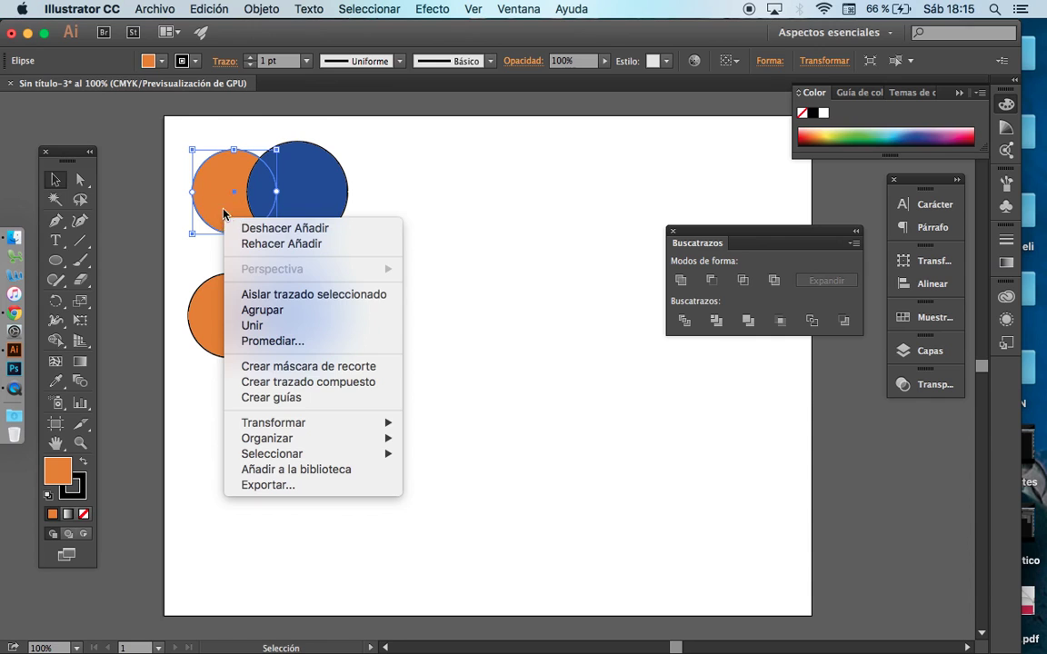
pyautogui.moveTo(307, 441)
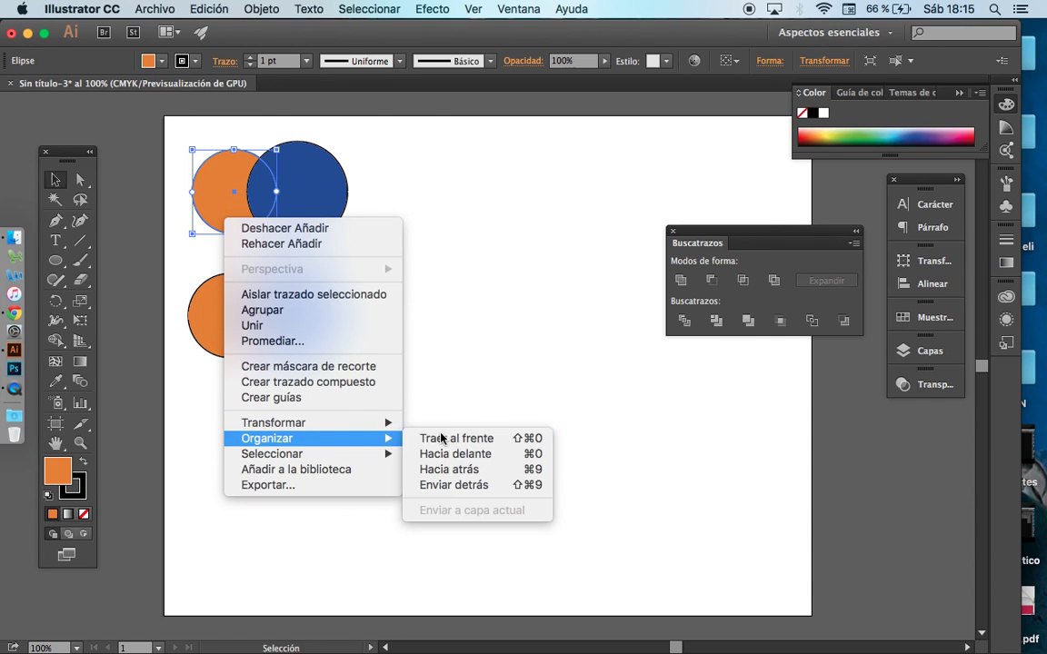
pyautogui.click(431, 437)
pyautogui.click(416, 272)
pyautogui.click(264, 209)
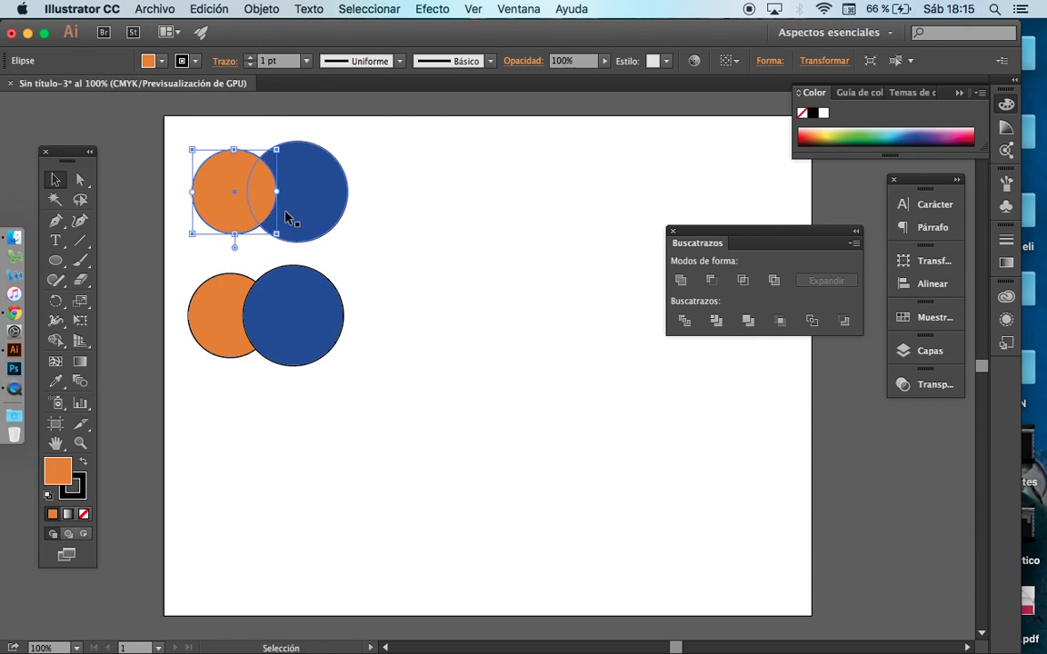
# Merge the upper orange and blue circles with the Añadir shape mode and shift the merged shape slightly up and left.
pyautogui.keyDown('shift'); pyautogui.click(338, 199); pyautogui.keyUp('shift')
pyautogui.click(680, 280)
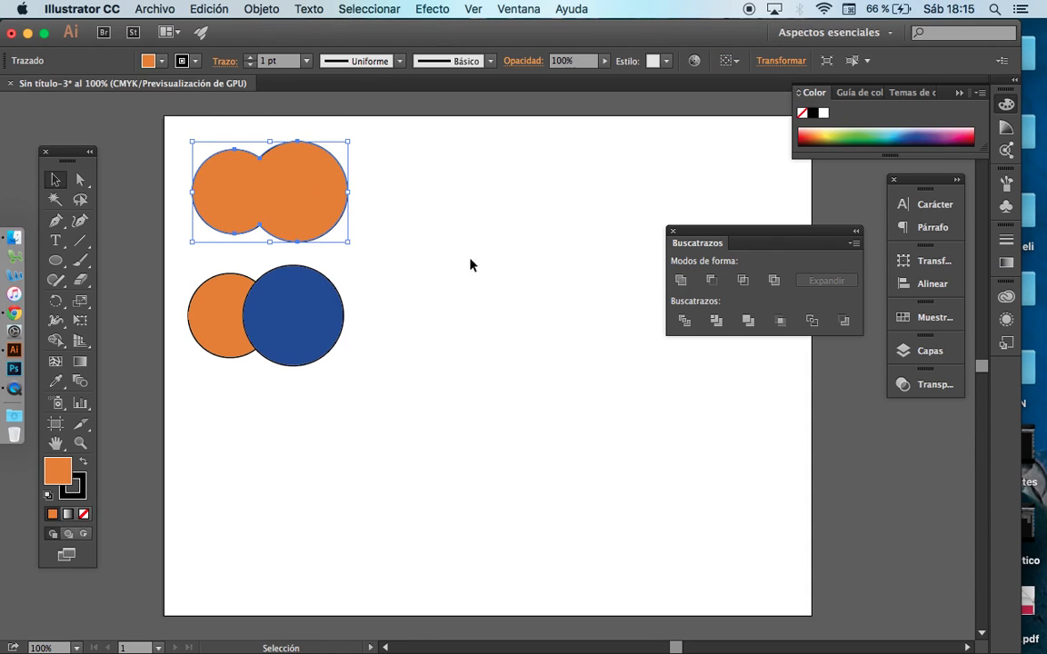
pyautogui.moveTo(302, 202)
pyautogui.mouseDown()
pyautogui.moveTo(287, 181)
pyautogui.moveTo(290, 190)
pyautogui.mouseUp()
pyautogui.click(385, 215)
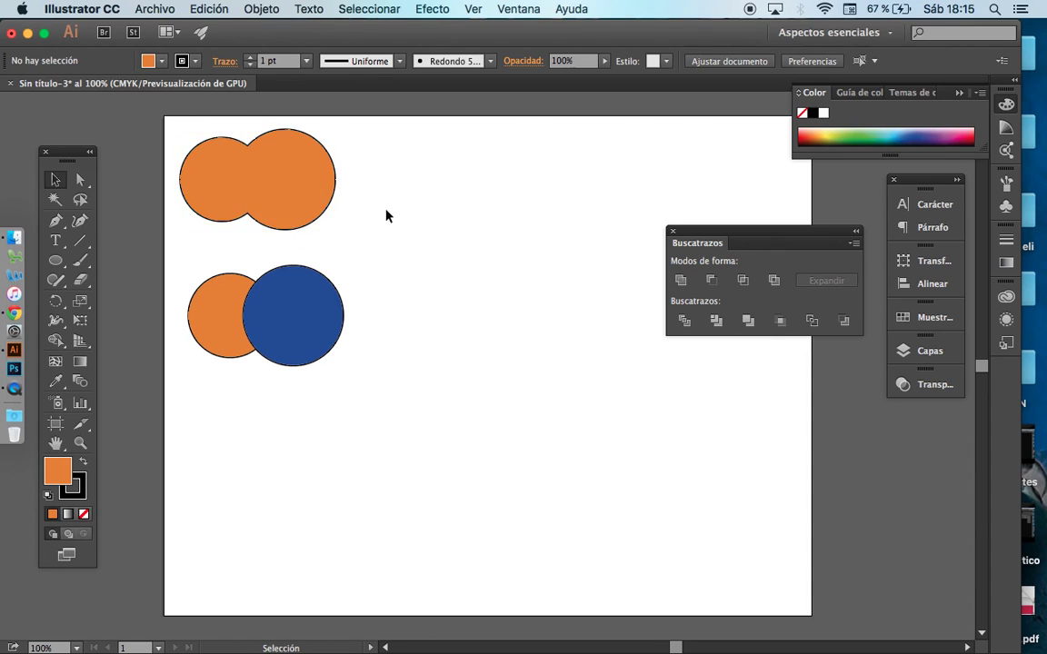
# Add the text label "unificar" and place it in the middle of the merged orange shape.
pyautogui.click(55, 240)
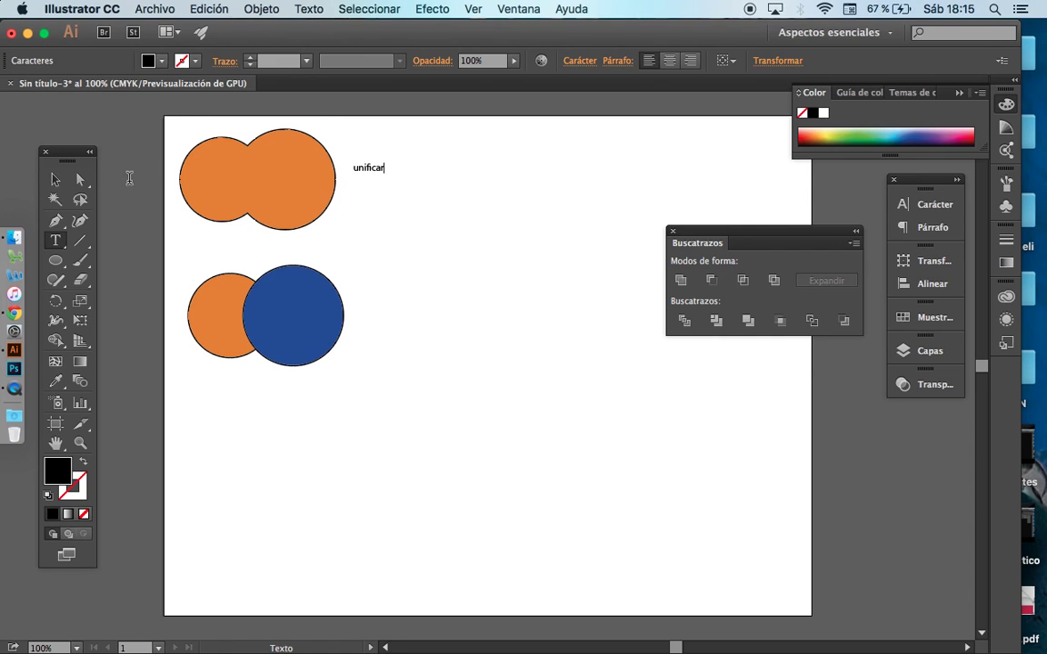
pyautogui.click(55, 179)
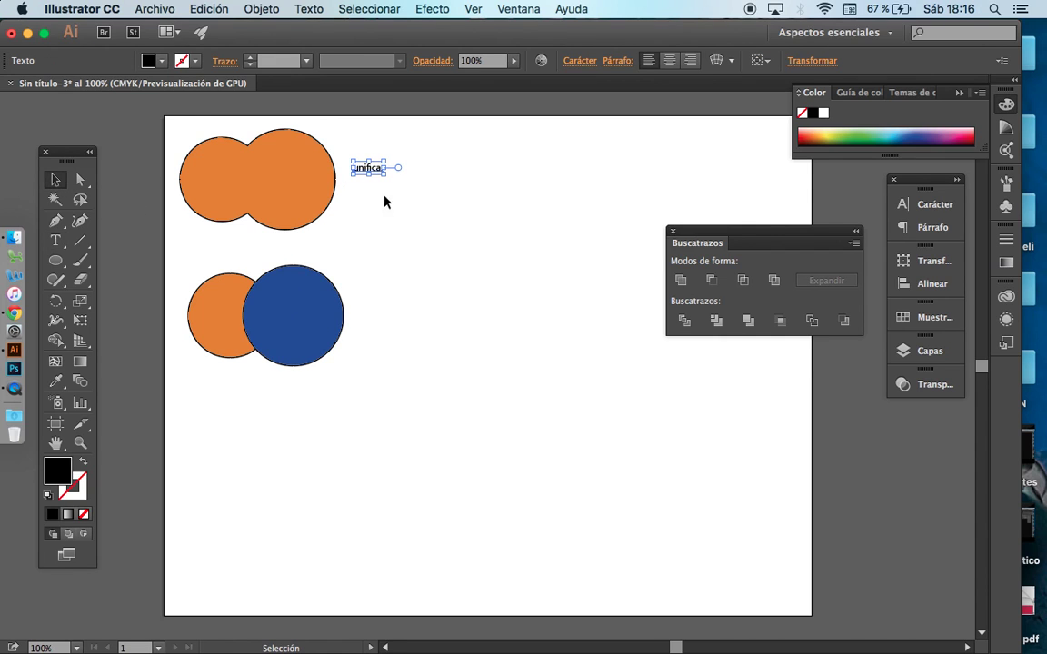
pyautogui.moveTo(370, 170); pyautogui.dragTo(261, 183)
pyautogui.click(405, 229)
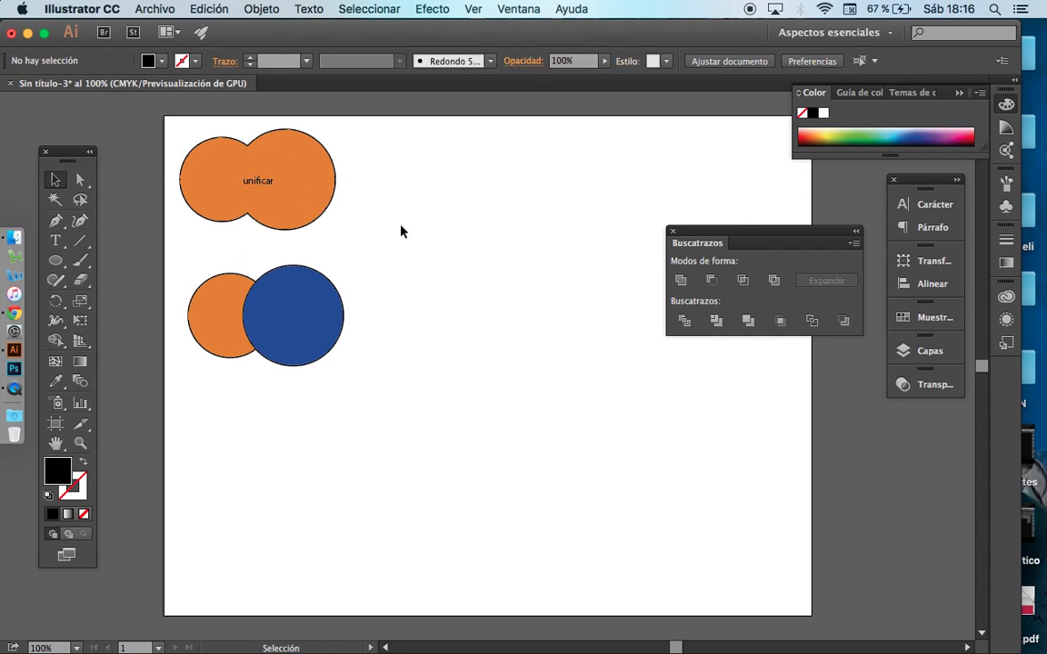
# Duplicate the remaining pair of orange and blue circles directly below the original pair.
pyautogui.click(222, 310)
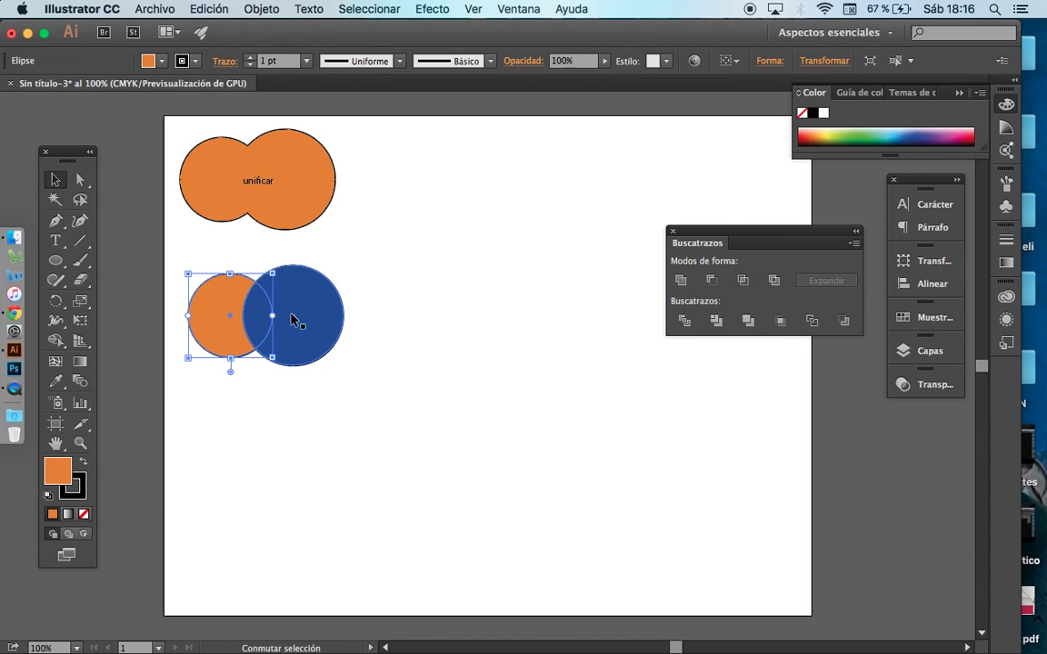
pyautogui.keyDown('shift'); pyautogui.click(291, 318); pyautogui.keyUp('shift')
pyautogui.moveTo(254, 294); pyautogui.dragTo(255, 424)
pyautogui.click(336, 347)
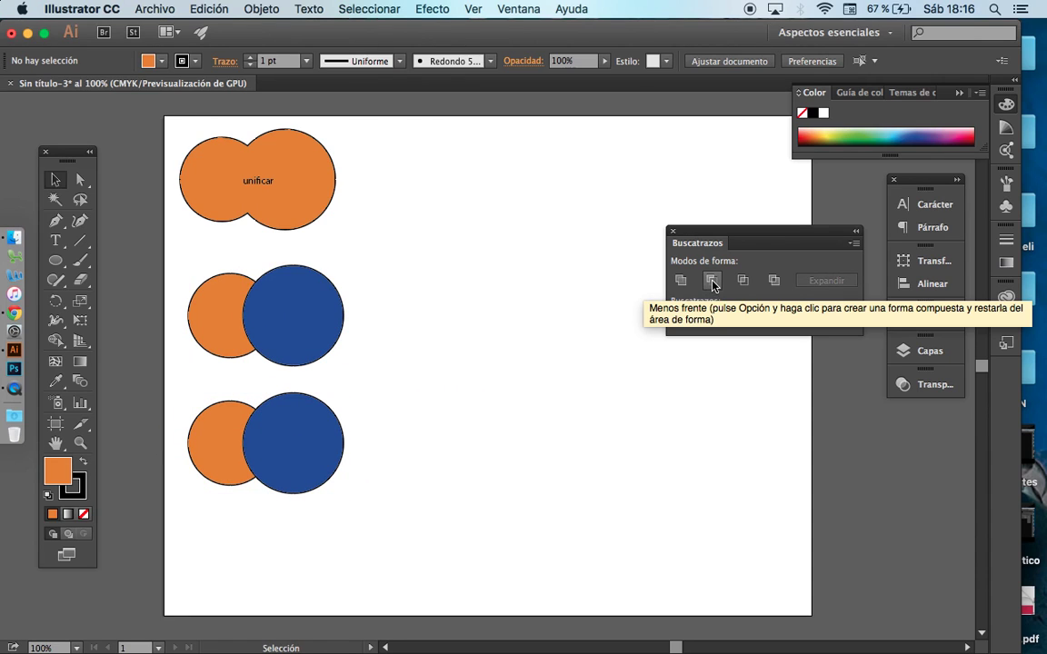
# Subtract the front blue circle from the orange one in the middle pair with Menos frente and shift the crescent slightly.
pyautogui.click(217, 327)
pyautogui.keyDown('shift'); pyautogui.click(304, 316); pyautogui.keyUp('shift')
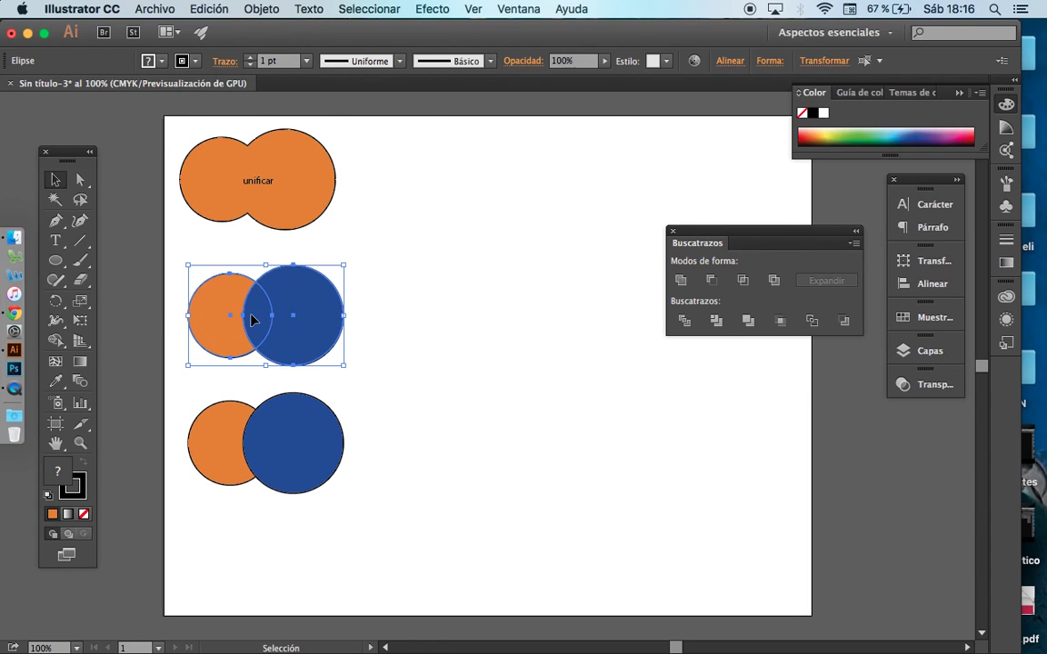
pyautogui.click(713, 282)
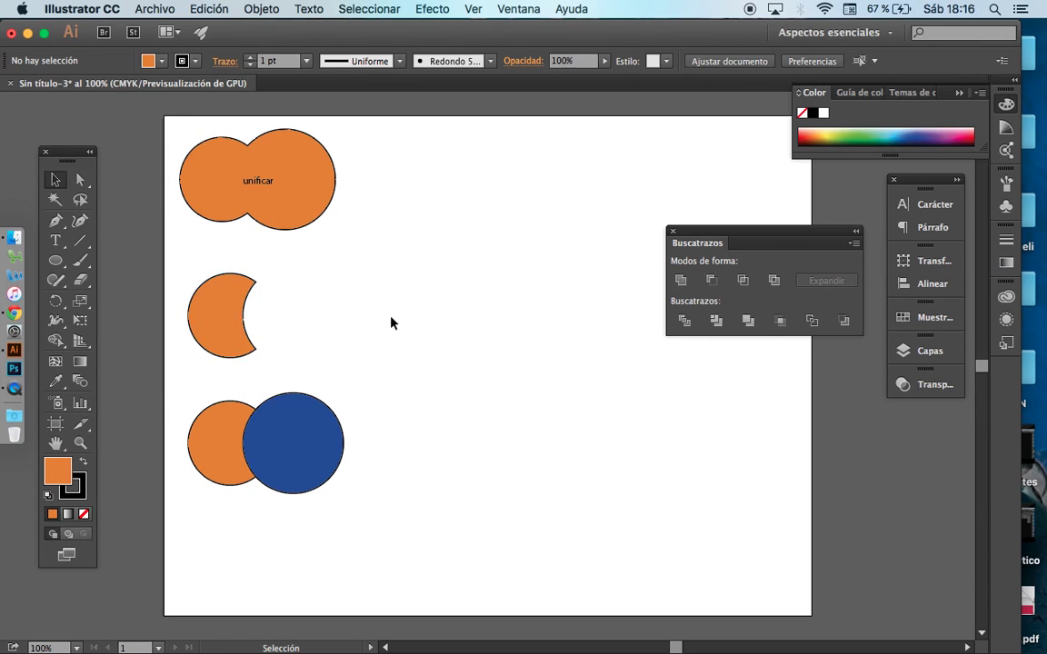
pyautogui.moveTo(213, 327)
pyautogui.mouseDown()
pyautogui.moveTo(199, 299)
pyautogui.moveTo(206, 305)
pyautogui.mouseUp()
pyautogui.click(301, 304)
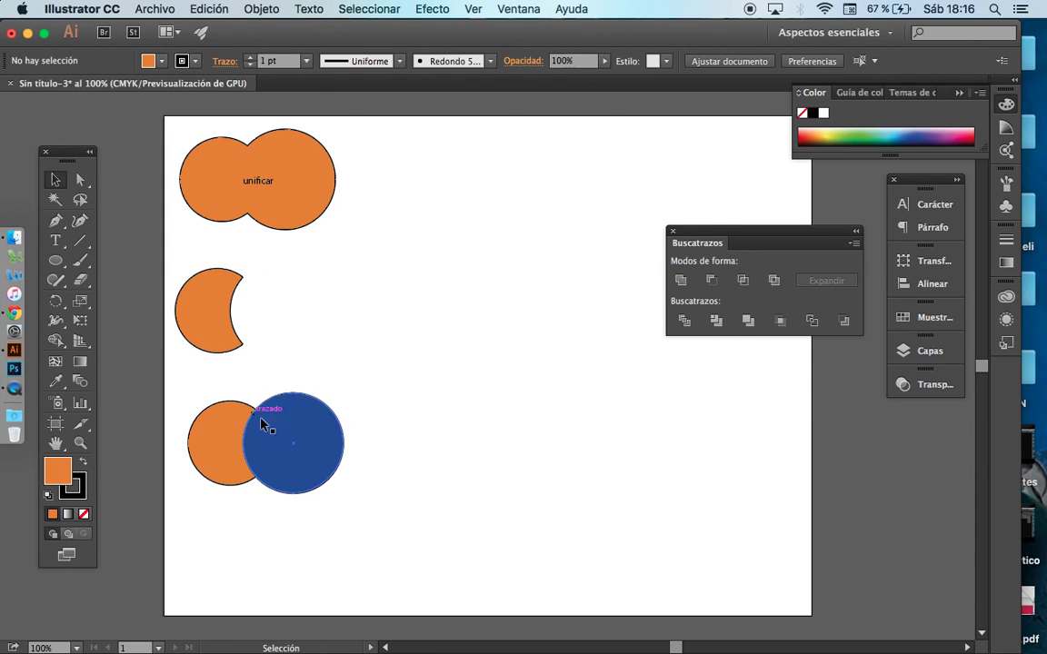
# Undo the crescent's move and the Menos frente subtraction on the middle pair.
pyautogui.press('a')
pyautogui.press('super+z')
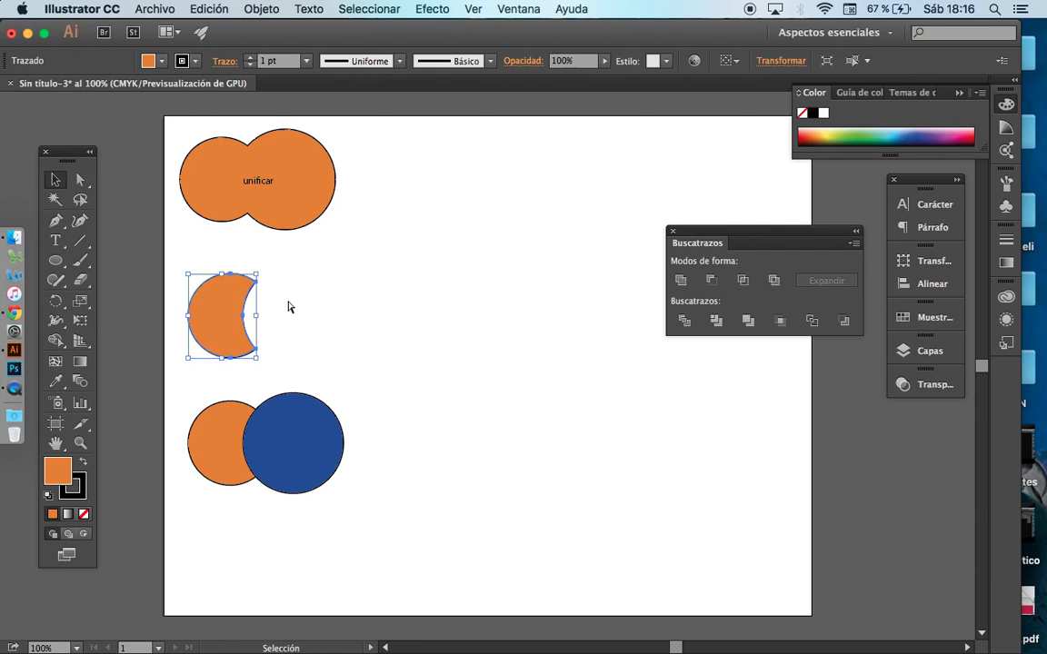
pyautogui.press('super+z')
pyautogui.click(374, 282)
# Bring the middle orange circle to the front and subtract it from the blue circle with Menos frente.
pyautogui.click(222, 311)
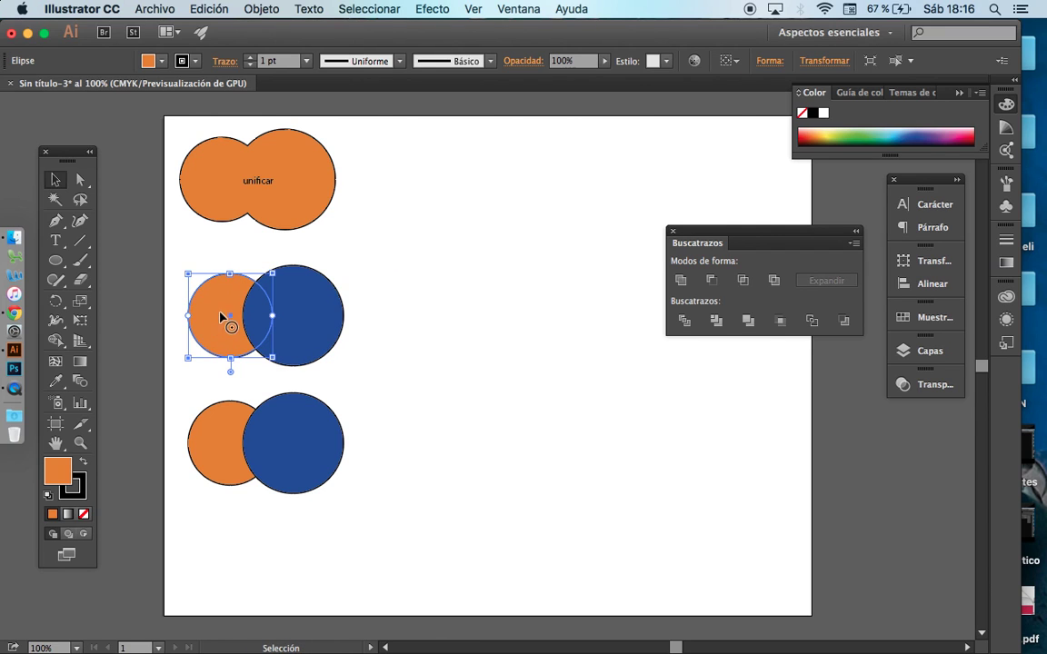
pyautogui.rightClick(219, 314)
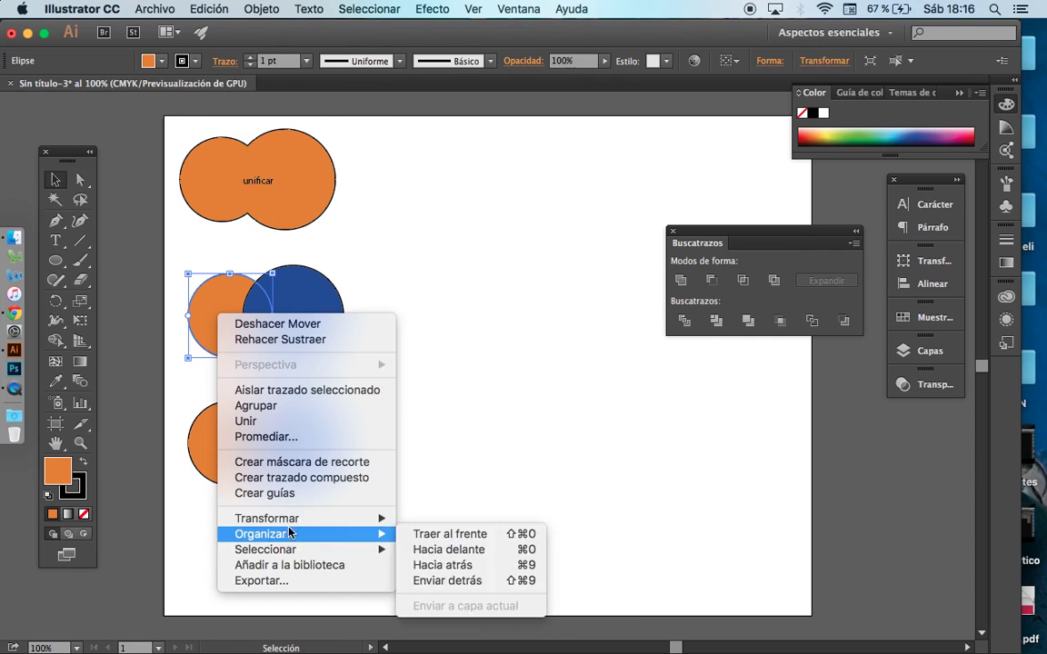
pyautogui.moveTo(294, 538)
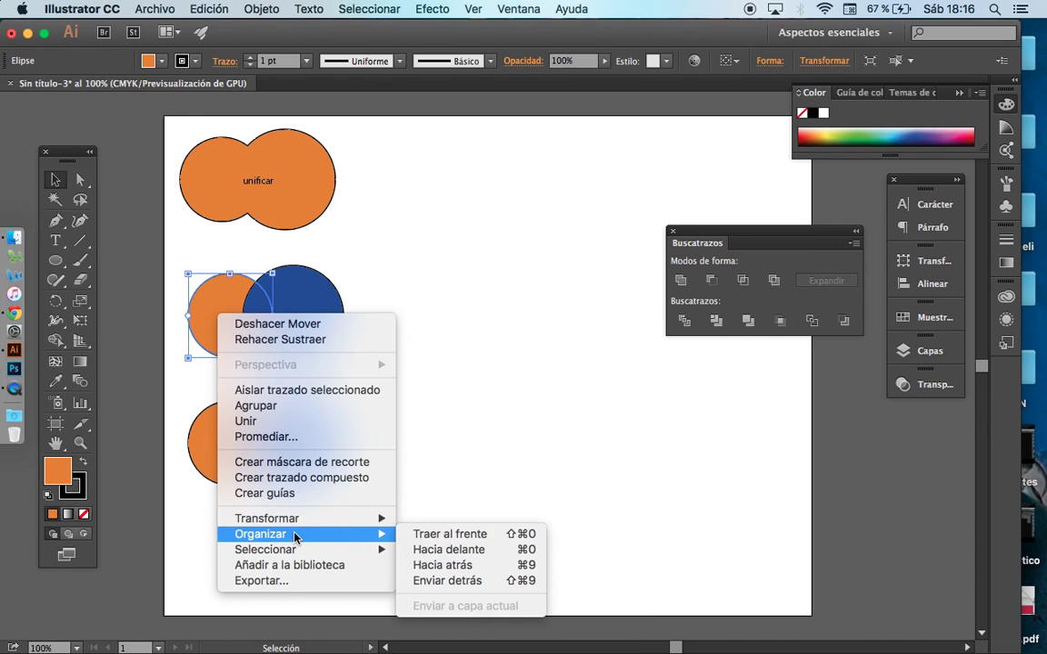
pyautogui.click(424, 534)
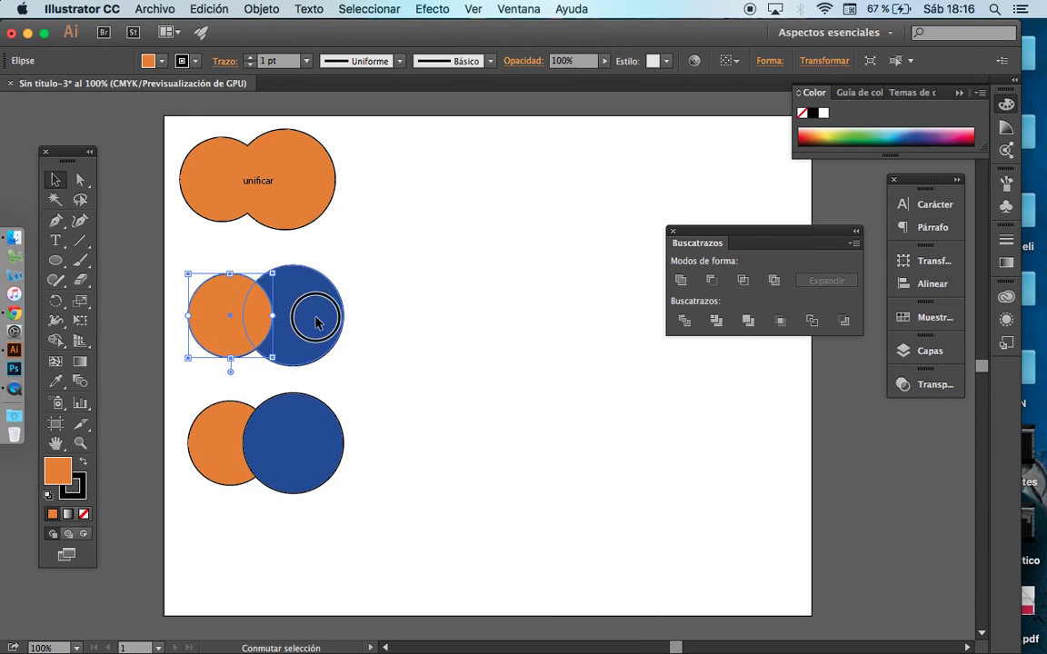
pyautogui.keyDown('shift'); pyautogui.click(318, 323); pyautogui.keyUp('shift')
pyautogui.click(713, 282)
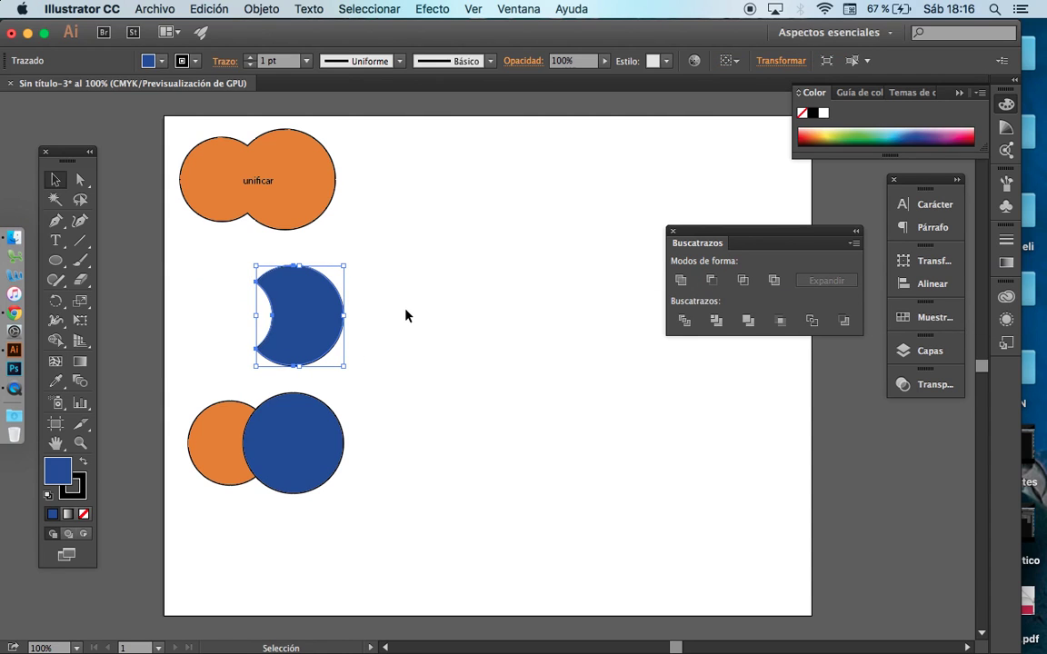
# Undo the subtraction and the reordering of the middle orange circle, and clear the selection.
pyautogui.press('super+z')
pyautogui.press('super+z')
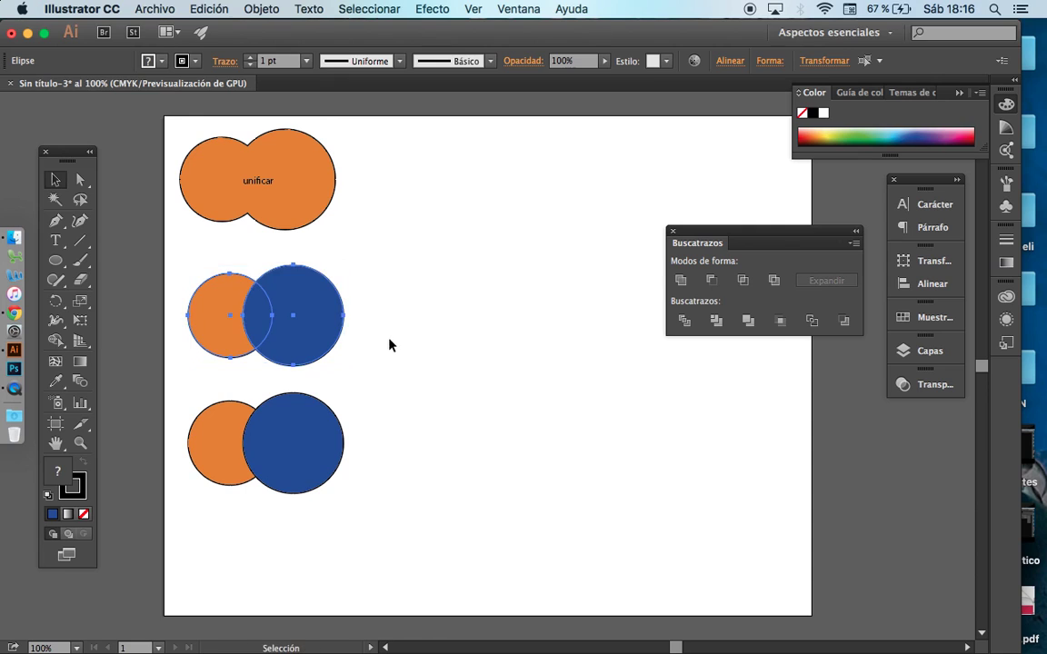
pyautogui.click(400, 341)
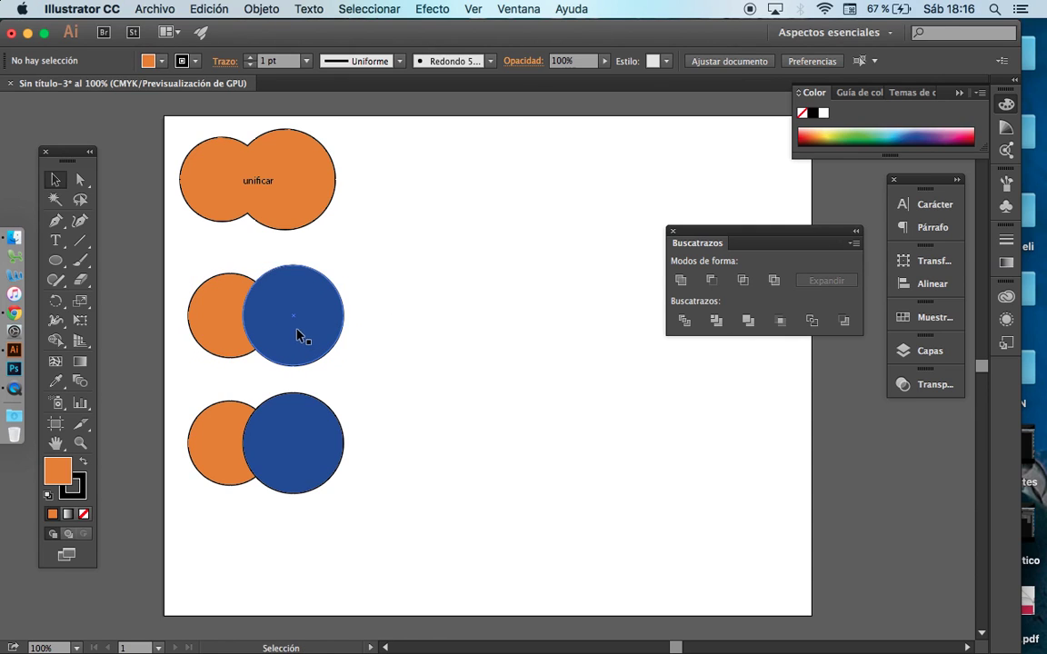
# Cut the middle blue circle out of the orange one with Menos frente and move the orange crescent up toward the merged shape.
pyautogui.keyDown('shift'); pyautogui.click(218, 338); pyautogui.keyUp('shift')
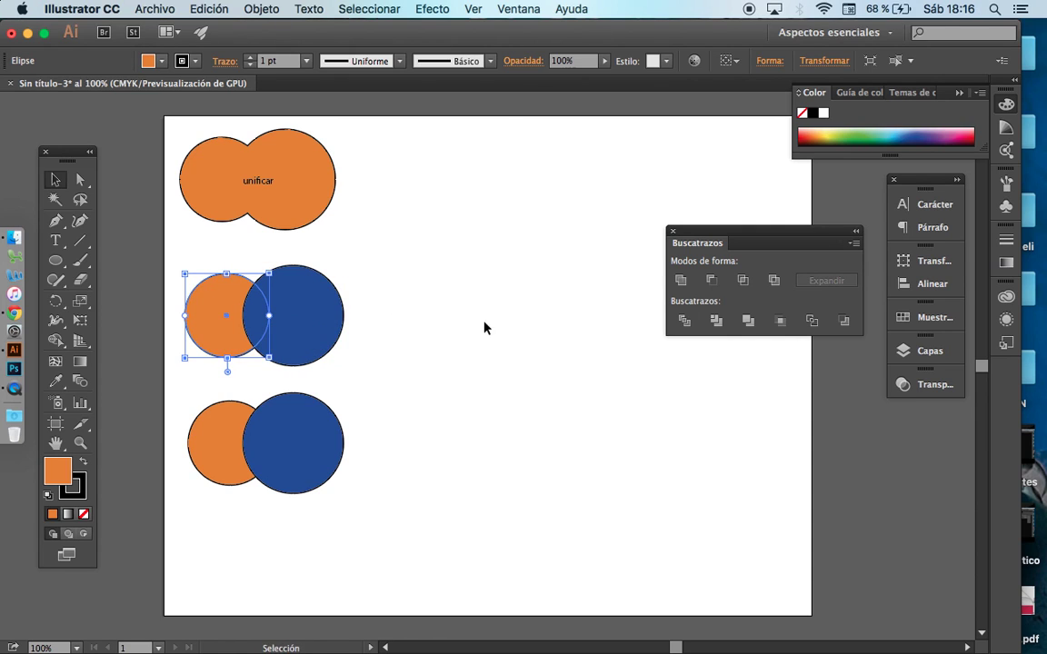
pyautogui.keyDown('shift'); pyautogui.click(316, 323); pyautogui.keyUp('shift')
pyautogui.click(713, 280)
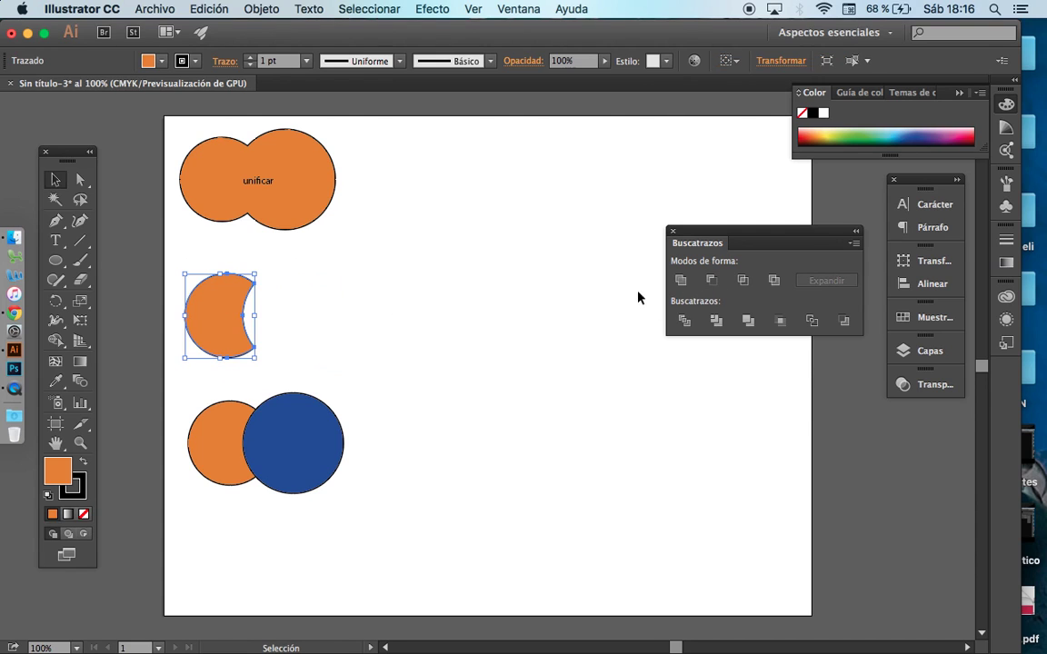
pyautogui.click(278, 330)
pyautogui.click(217, 303)
# Add the text label "menos frente" and place it over the inner edge of the orange crescent.
pyautogui.click(55, 241)
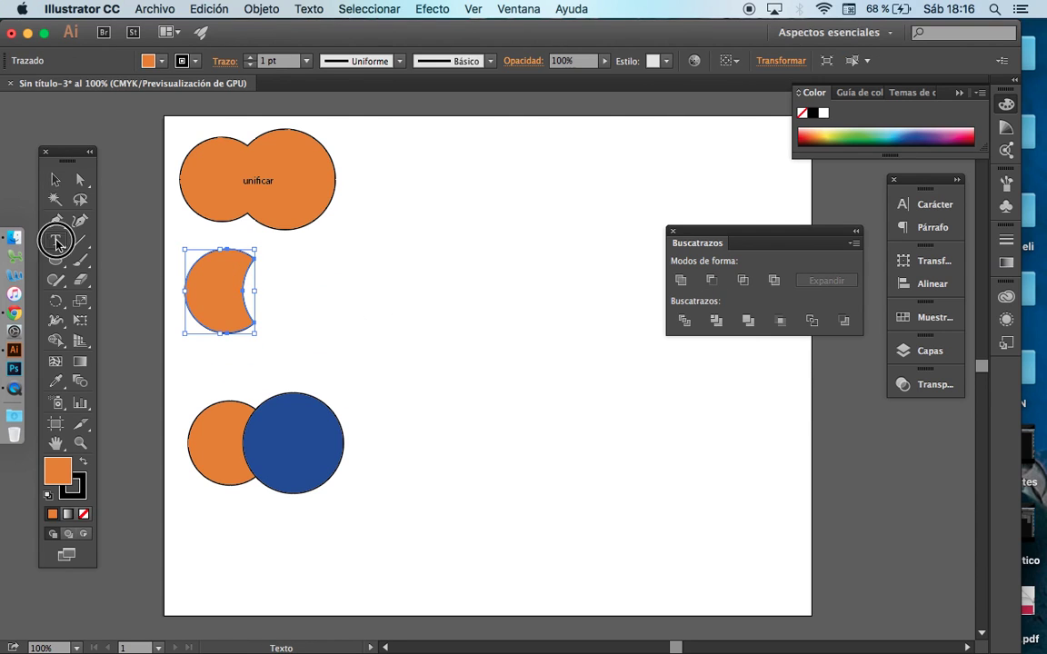
pyautogui.click(258, 292)
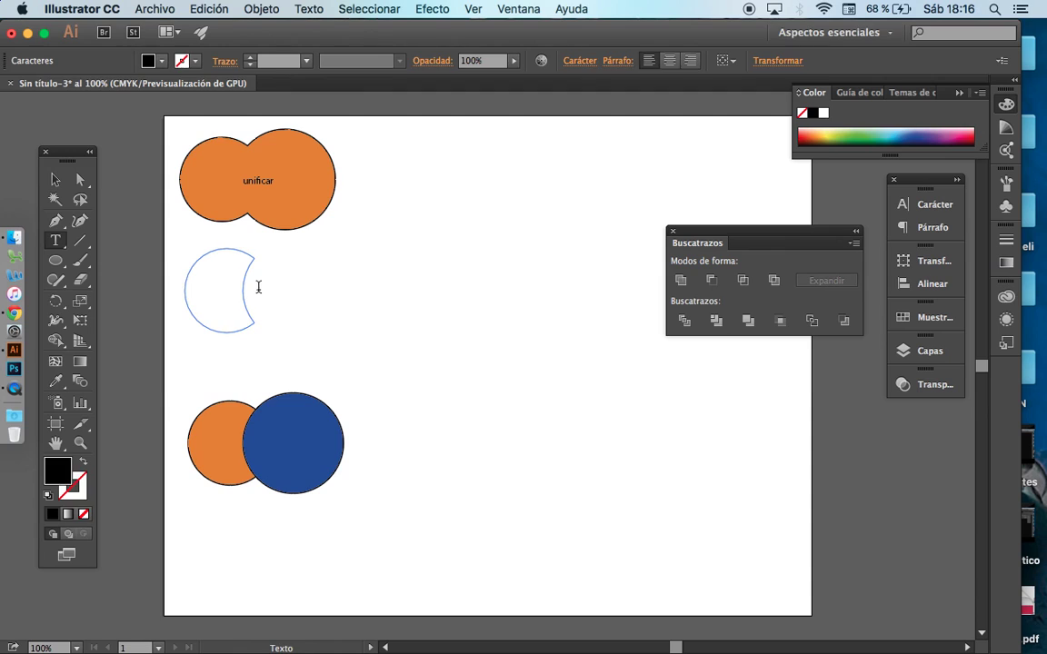
pyautogui.hotkey('ctrl', 'z')
pyautogui.hotkey('ctrl', 'shift', 'a')
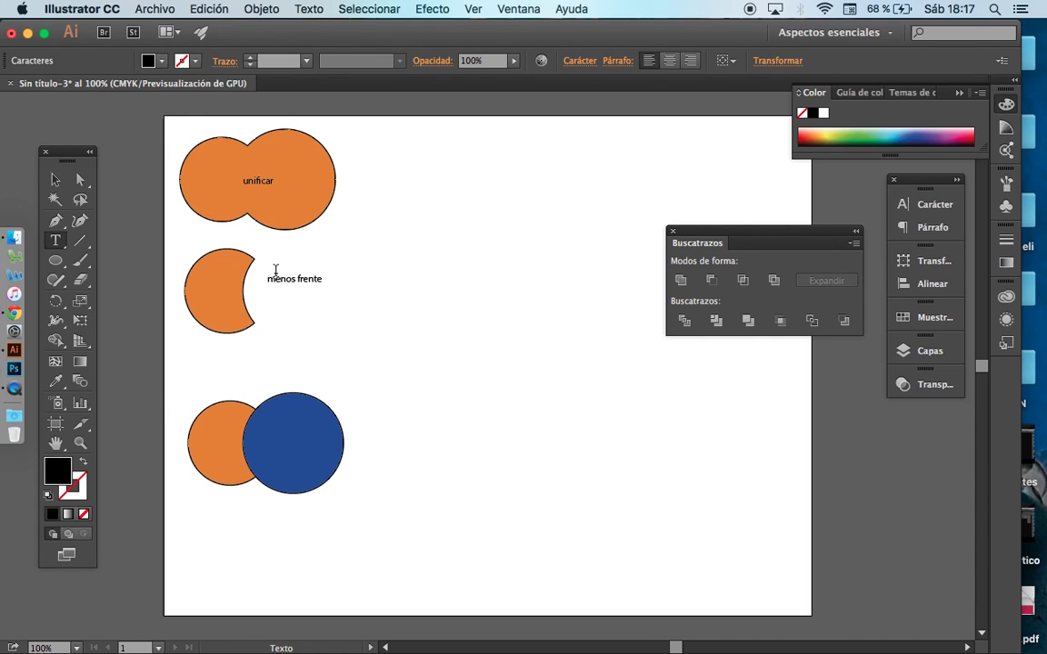
pyautogui.click(55, 179)
pyautogui.click(351, 332)
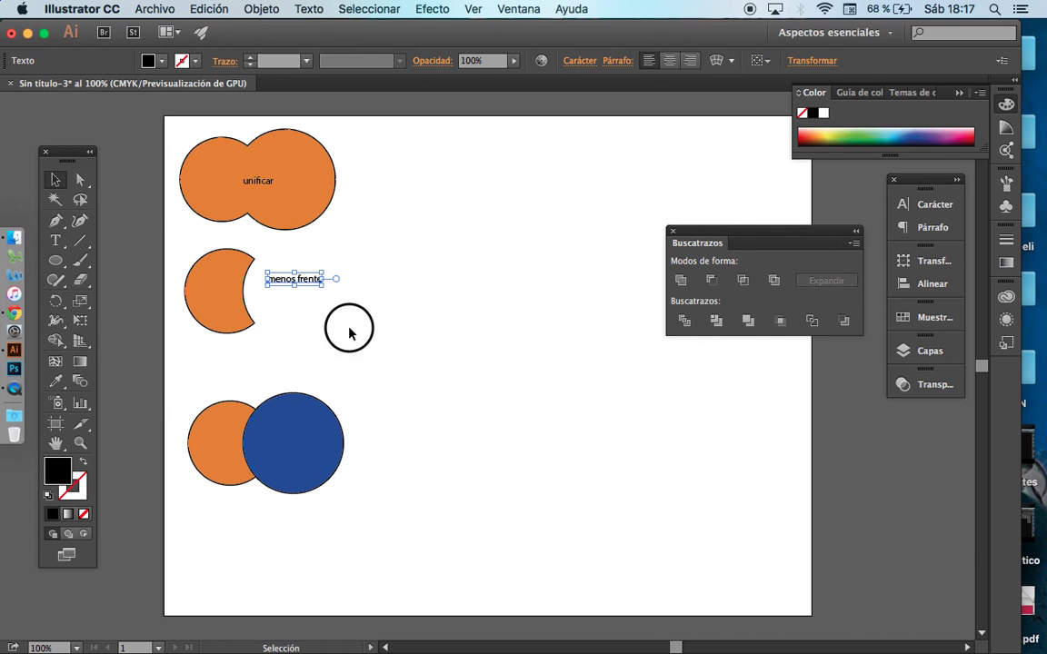
pyautogui.moveTo(306, 284); pyautogui.dragTo(258, 292)
pyautogui.click(330, 309)
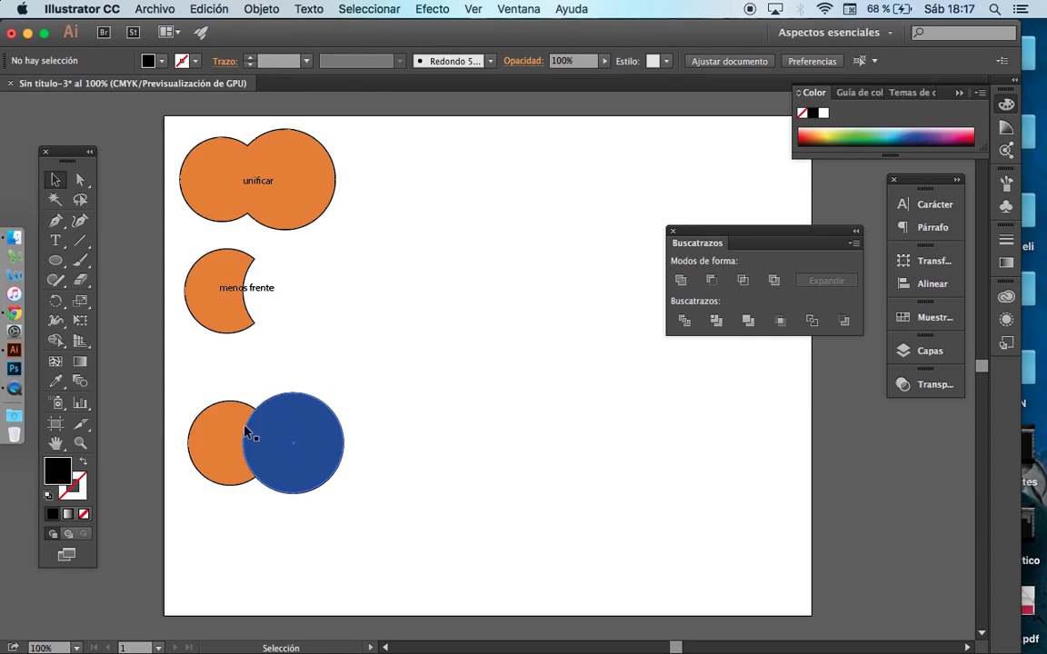
# Copy and paste the remaining pair of circles and move the copy down about 6.8 cm to the artboard's lower area.
pyautogui.click(237, 442)
pyautogui.keyDown('shift'); pyautogui.click(287, 433); pyautogui.keyUp('shift')
pyautogui.press('a')
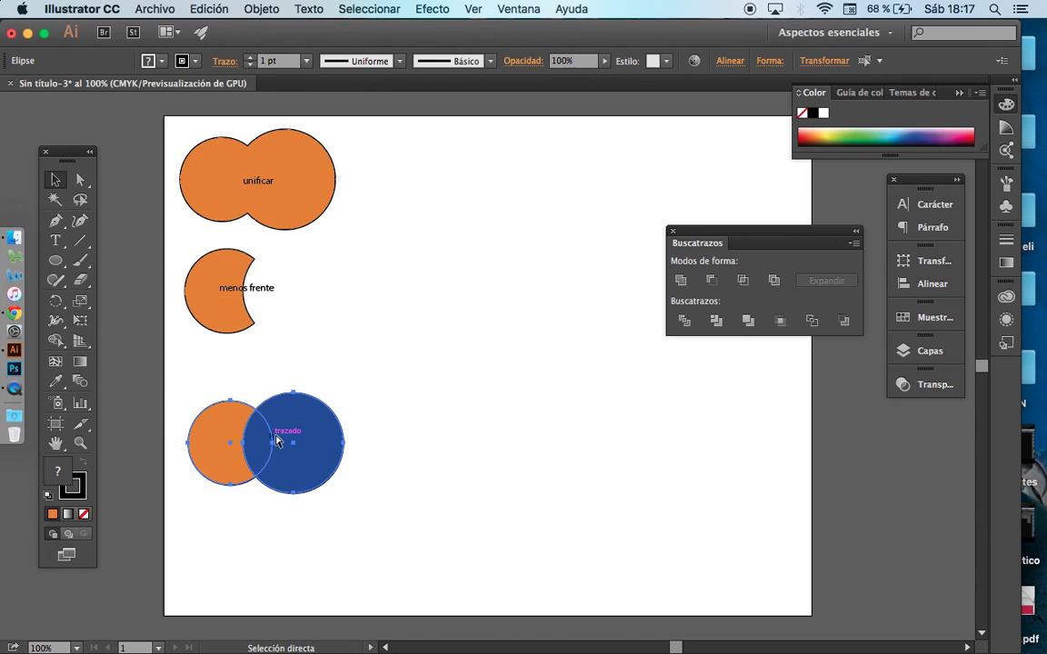
pyautogui.press('super+c')
pyautogui.press('super+v')
pyautogui.press('v')
pyautogui.moveTo(437, 351); pyautogui.dragTo(443, 509)
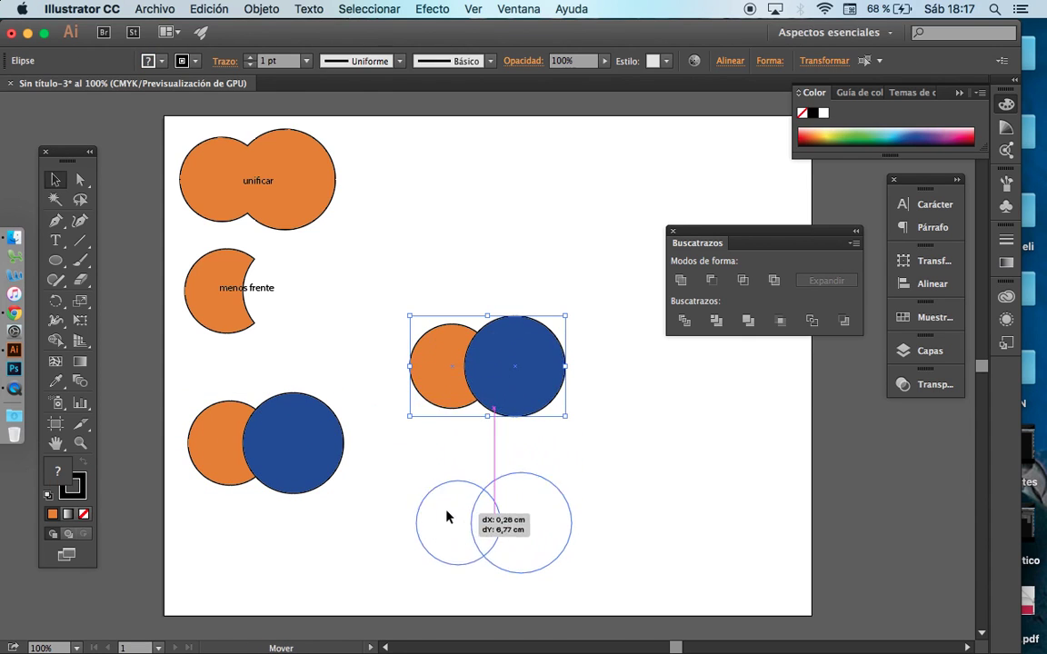
# Move the original pair of circles from the lower left of the artboard to beside the "unificar" shape.
pyautogui.click(229, 444)
pyautogui.keyDown('shift'); pyautogui.click(274, 449); pyautogui.keyUp('shift')
pyautogui.keyDown('shift'); pyautogui.click(304, 444); pyautogui.keyUp('shift')
pyautogui.moveTo(311, 424); pyautogui.dragTo(479, 174)
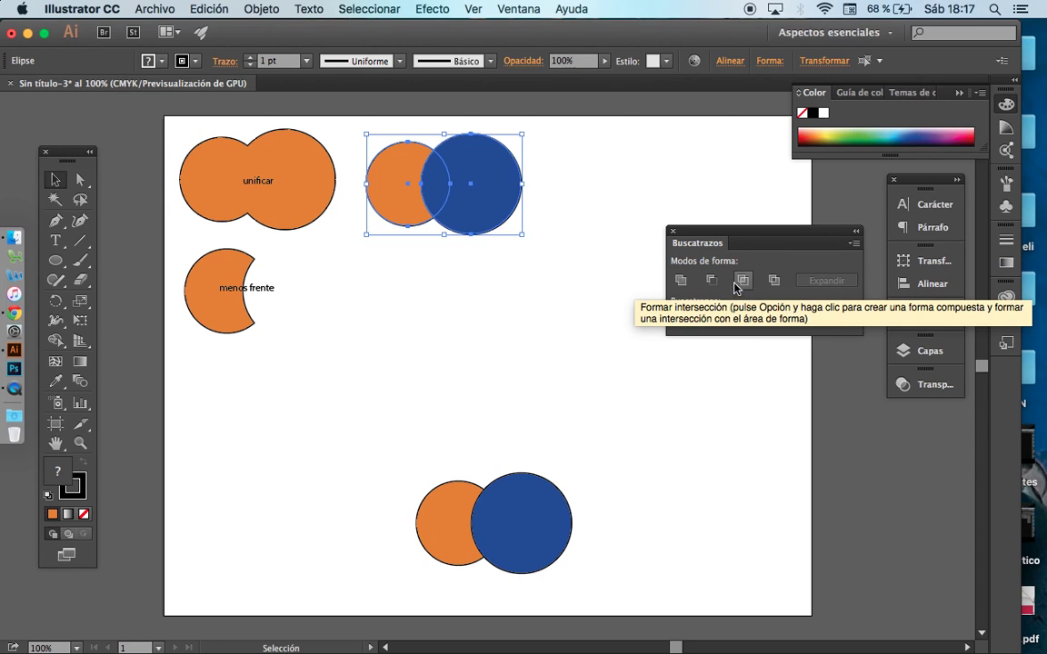
# Apply the Formar intersección shape mode to the pair beside the "unificar" shape and shift the resulting lens slightly up and left.
pyautogui.click(411, 273)
pyautogui.moveTo(357, 128); pyautogui.dragTo(552, 275)
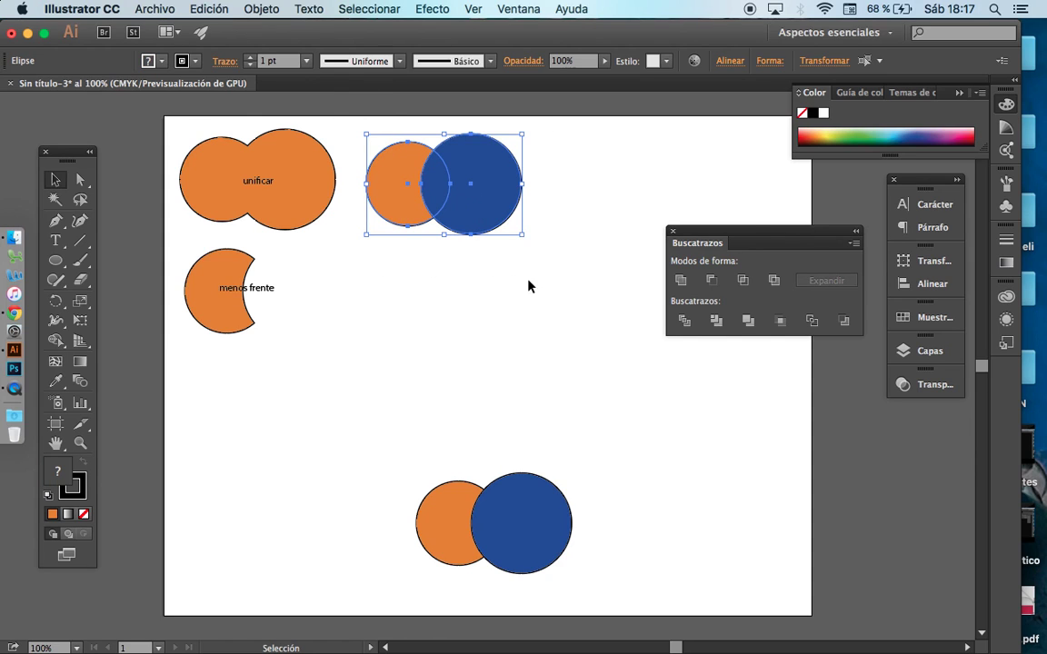
pyautogui.click(744, 282)
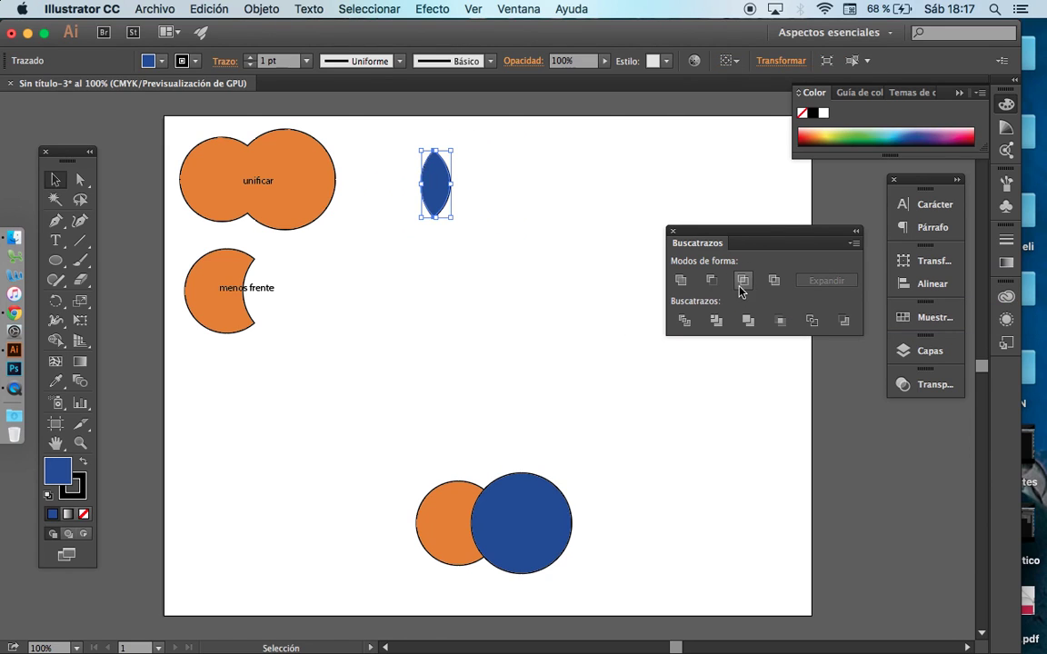
pyautogui.click(551, 319)
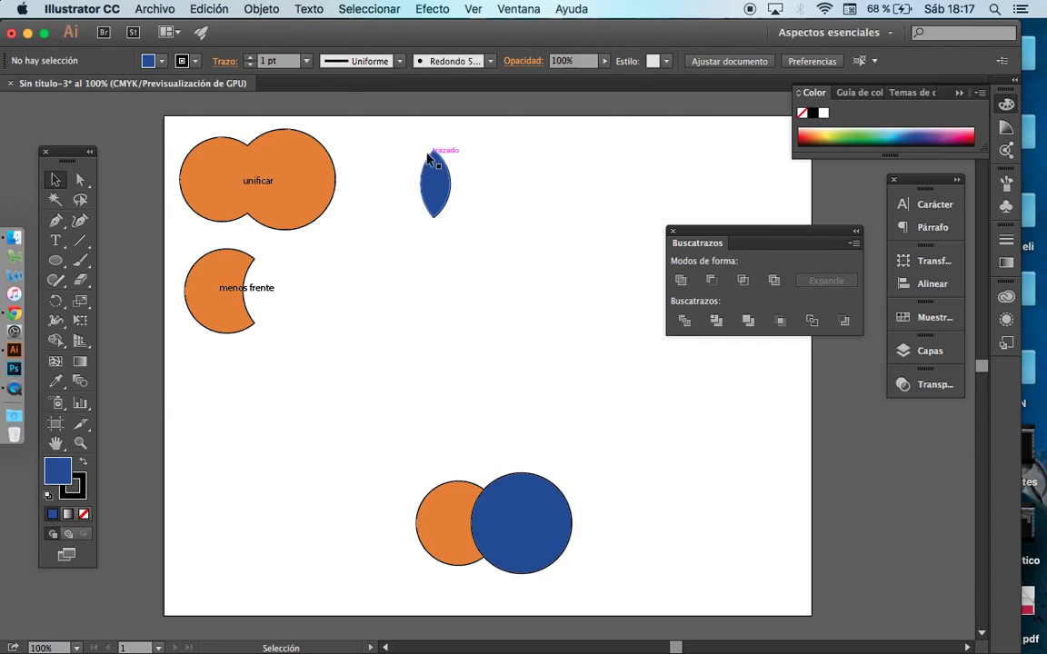
pyautogui.moveTo(446, 194); pyautogui.dragTo(431, 171)
pyautogui.press('cmd+z')
pyautogui.click(449, 216)
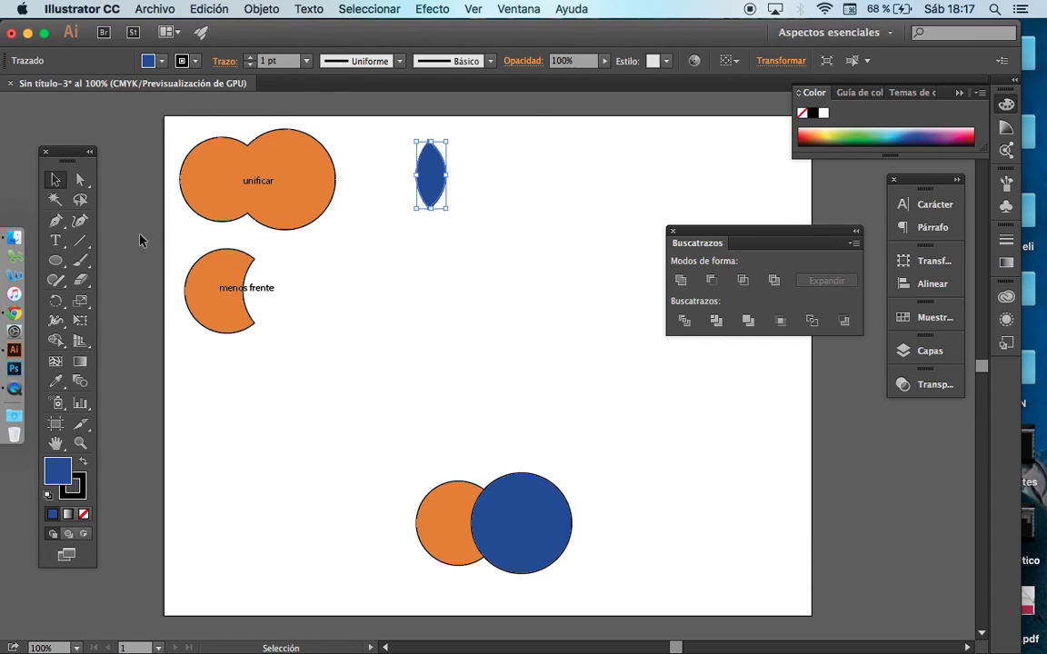
# Add the text label "intersección" and place it just below the blue lens shape.
pyautogui.click(56, 241)
pyautogui.moveTo(400, 241)
pyautogui.mouseDown()
pyautogui.moveTo(407, 228)
pyautogui.moveTo(419, 237)
pyautogui.mouseUp()
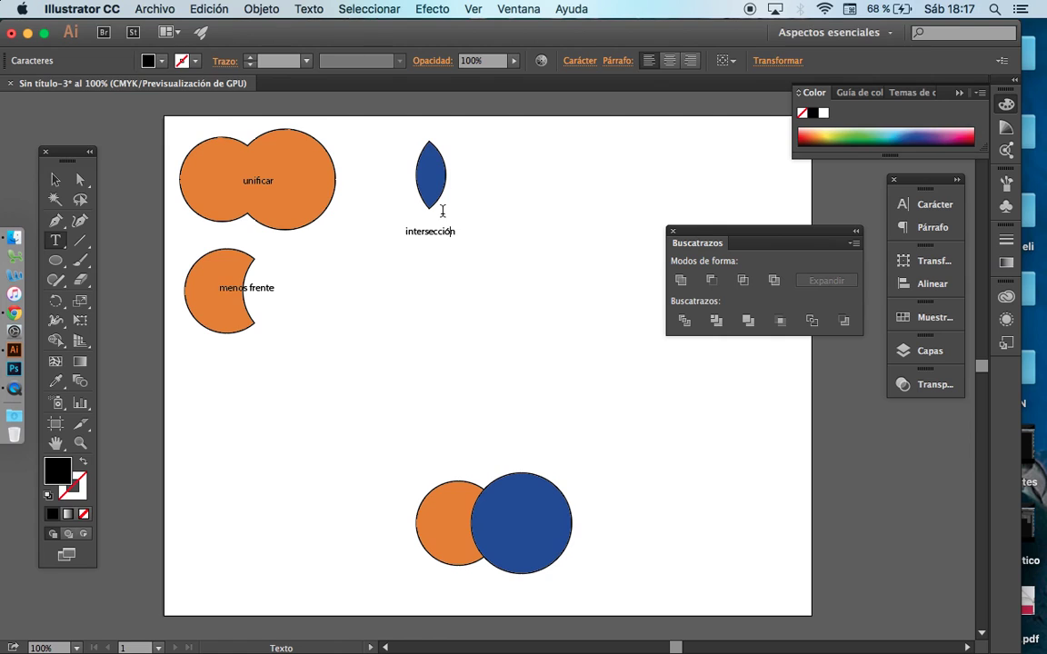
pyautogui.click(55, 179)
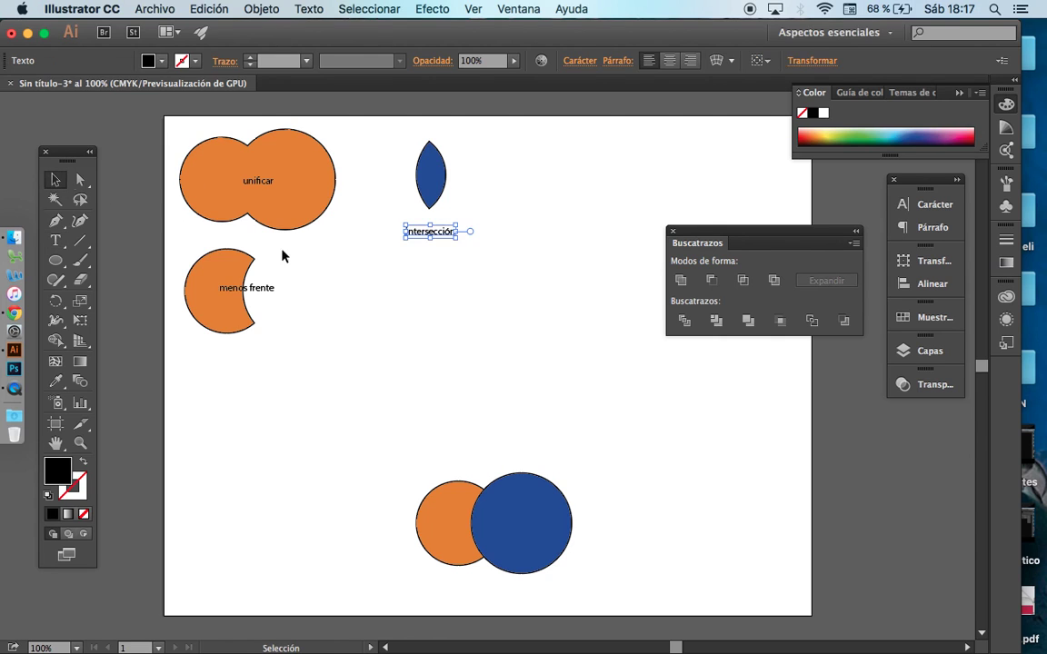
pyautogui.click(355, 289)
pyautogui.click(447, 232)
pyautogui.moveTo(447, 233); pyautogui.dragTo(447, 215)
# Copy and paste the pair of circles and place the copy just below the "intersección" label.
pyautogui.click(418, 434)
pyautogui.moveTo(387, 451); pyautogui.dragTo(573, 555)
pyautogui.press('super+c')
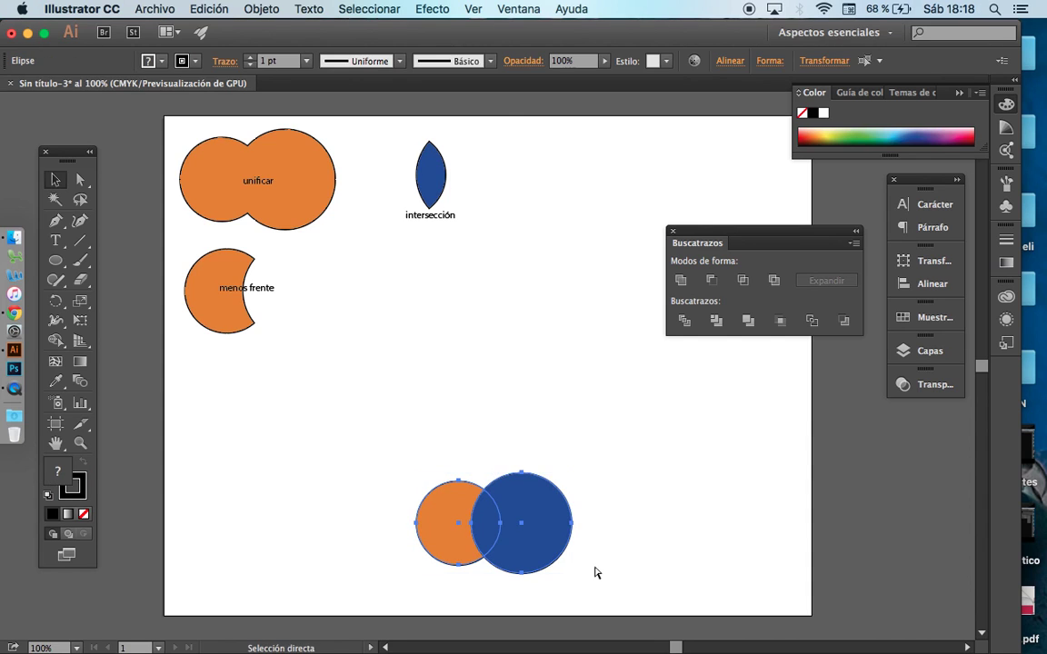
pyautogui.press('super+v')
pyautogui.moveTo(440, 379); pyautogui.dragTo(390, 304)
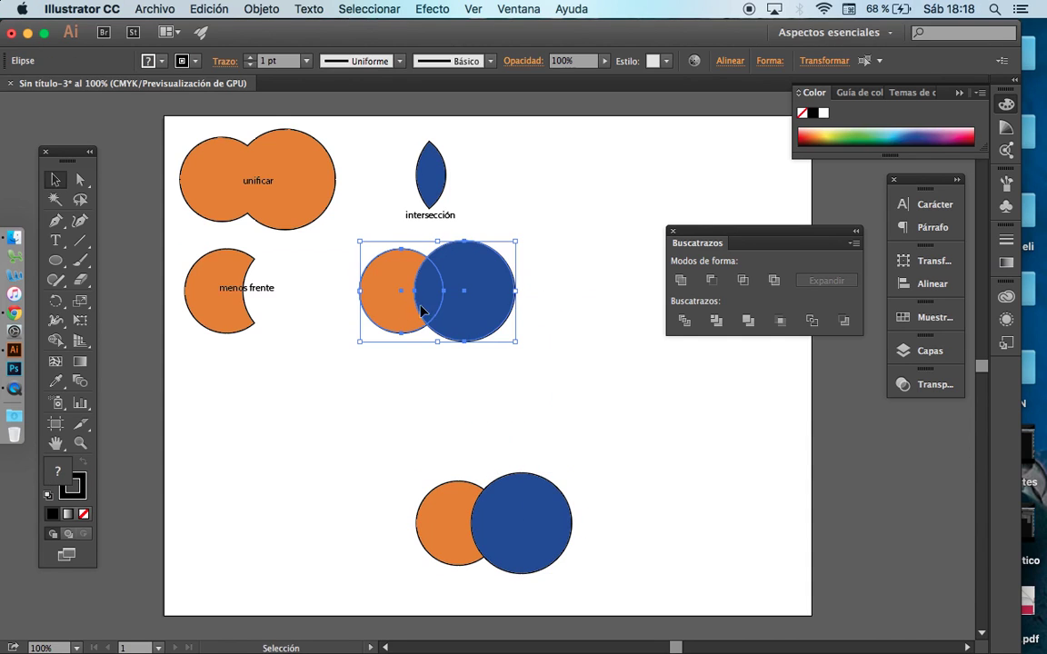
# Apply the Excluir shape mode to the pair below "intersección" and shift the result slightly up.
pyautogui.click(774, 282)
pyautogui.click(540, 352)
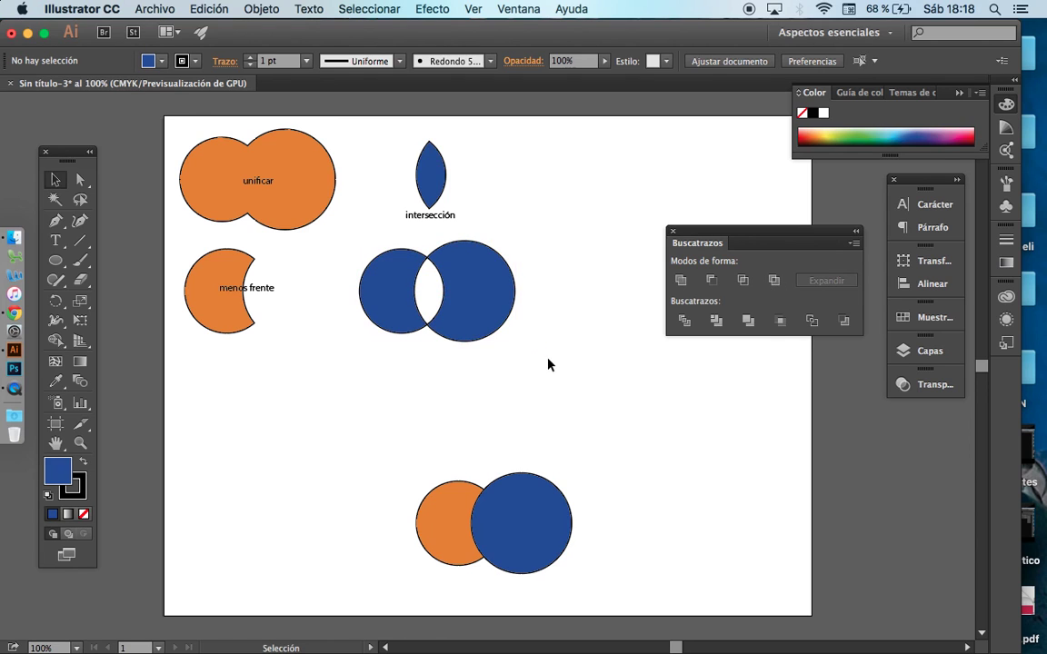
pyautogui.moveTo(406, 319); pyautogui.dragTo(479, 279)
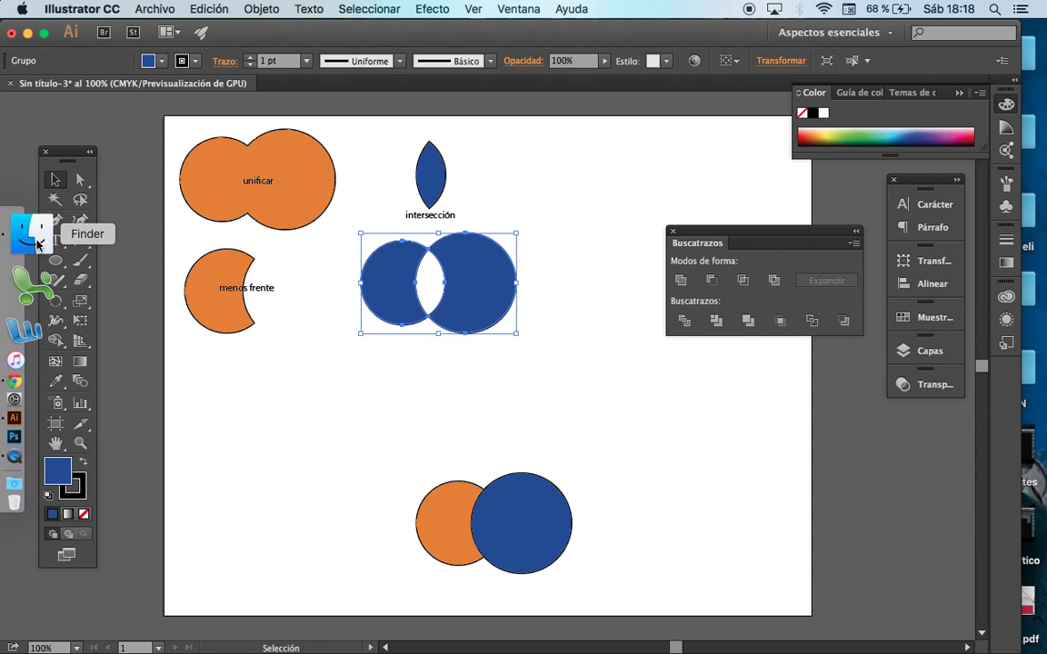
# Add the text label "excluir" and place it just below the excluded blue shape.
pyautogui.click(56, 240)
pyautogui.click(410, 368)
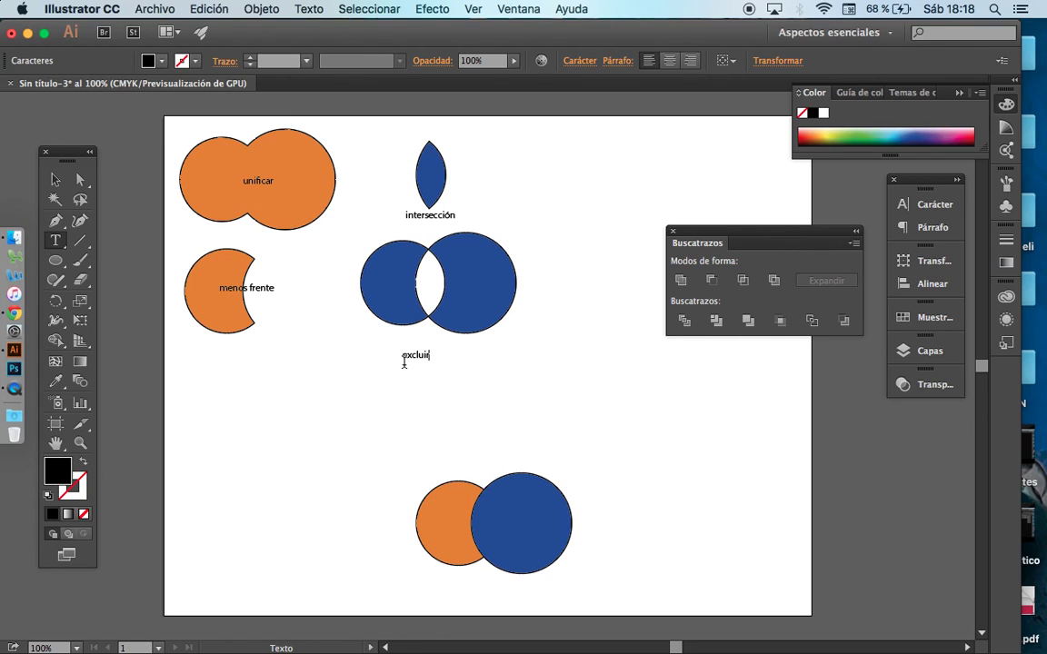
pyautogui.click(55, 180)
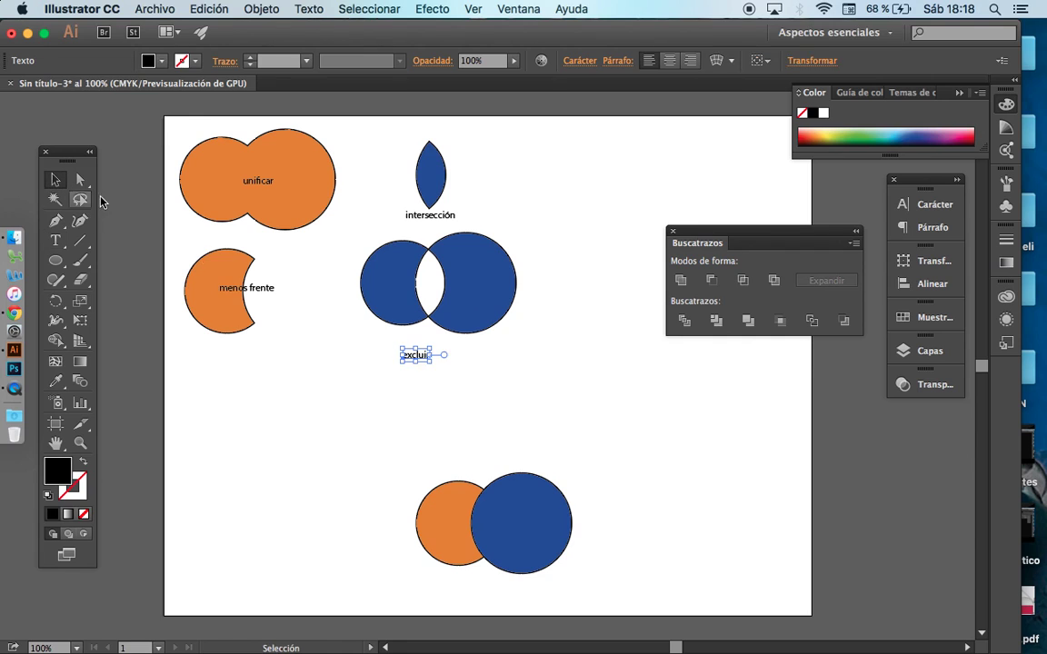
pyautogui.click(419, 359)
pyautogui.moveTo(419, 359); pyautogui.dragTo(433, 345)
pyautogui.click(492, 386)
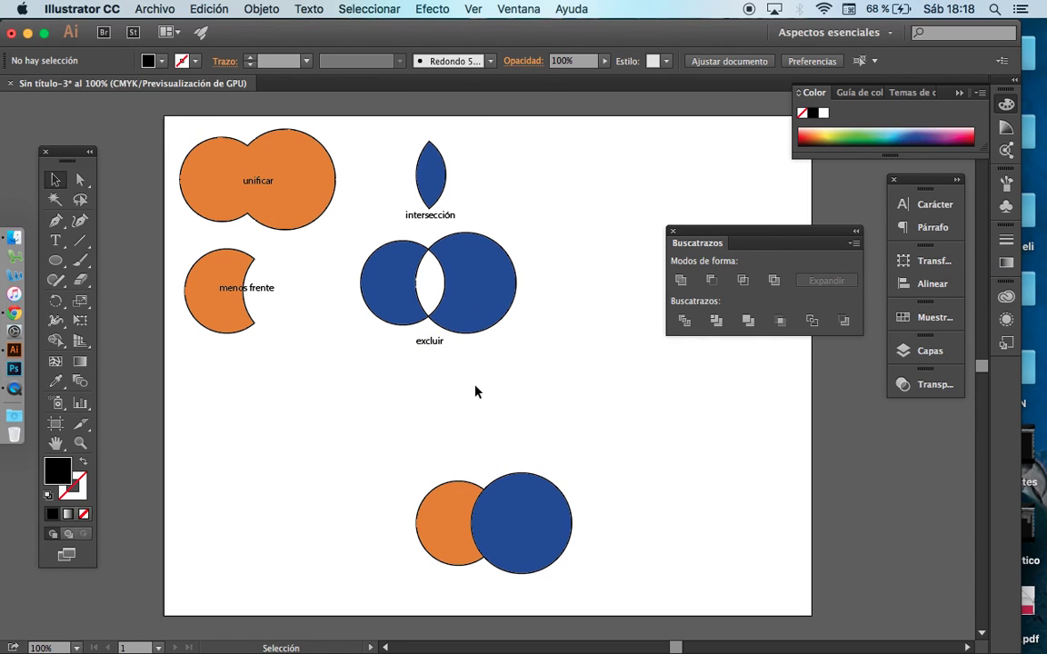
# Copy and paste the remaining pair of circles and place the copy below the "menos frente" shape.
pyautogui.moveTo(401, 461); pyautogui.dragTo(609, 570)
pyautogui.hotkey('ctrl', 'c')
pyautogui.hotkey('ctrl', 'v')
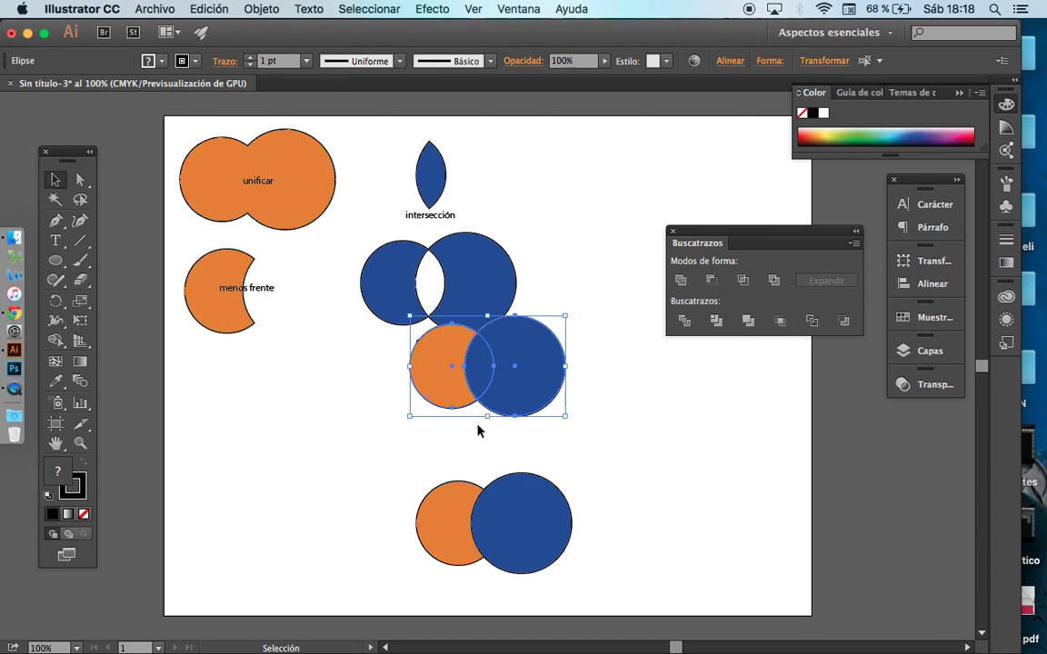
pyautogui.moveTo(459, 367); pyautogui.dragTo(228, 417)
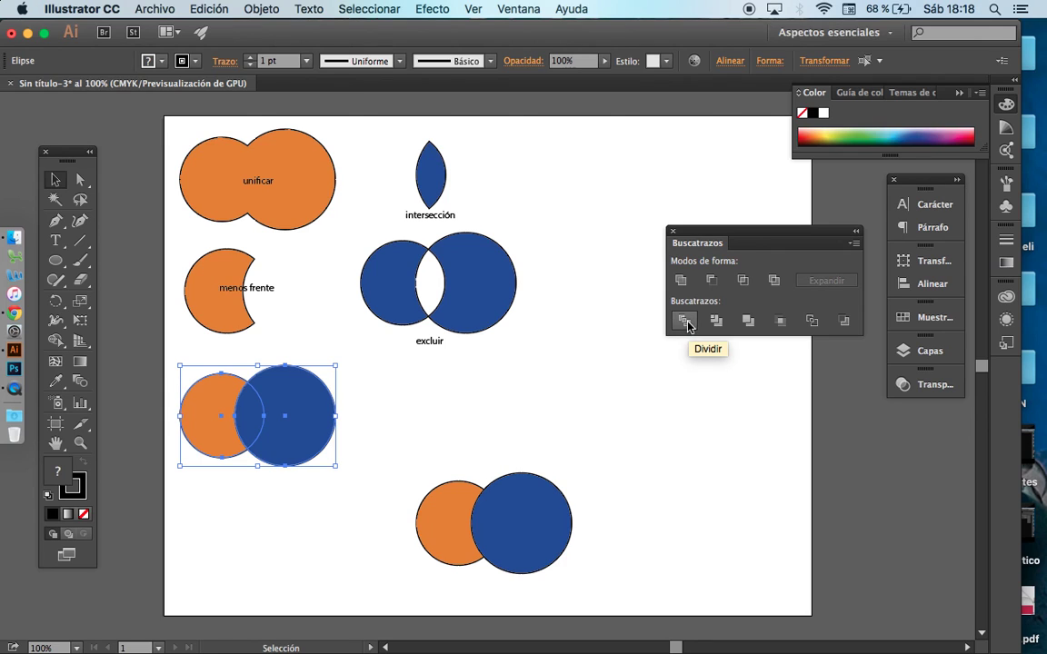
# Apply the Dividir pathfinder to the pair below "menos frente" and ungroup the result.
pyautogui.click(686, 324)
pyautogui.click(563, 414)
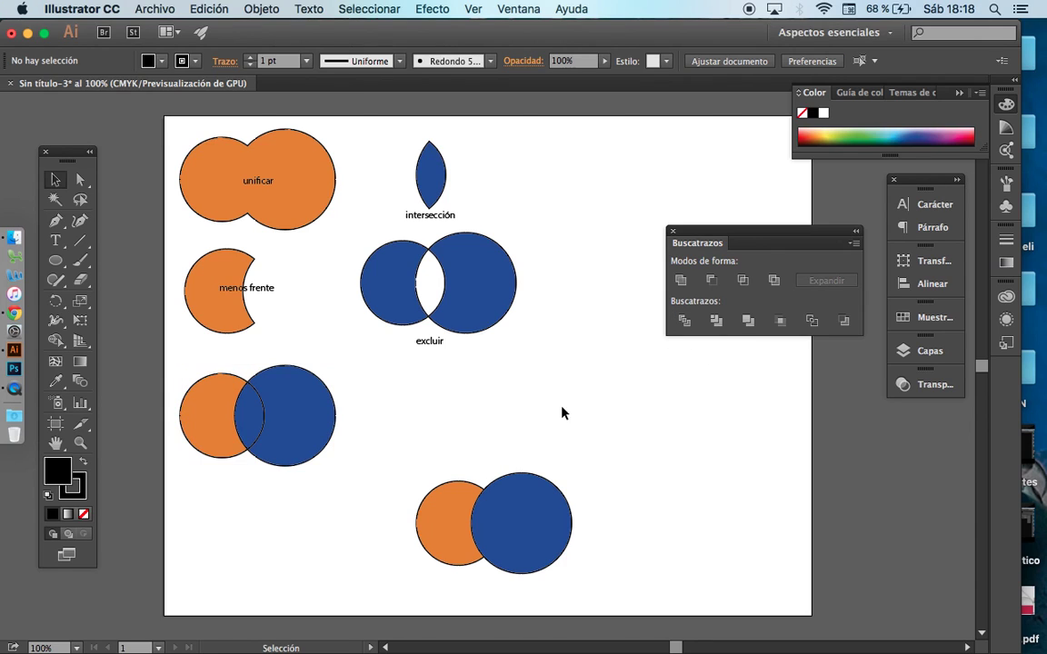
pyautogui.click(215, 429)
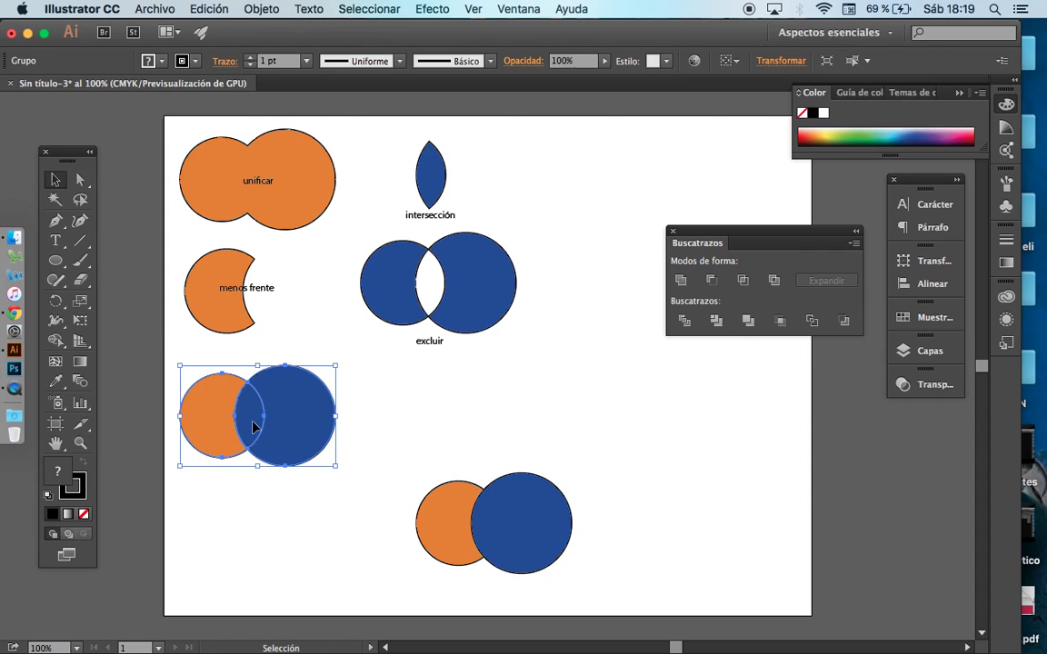
pyautogui.rightClick(289, 418)
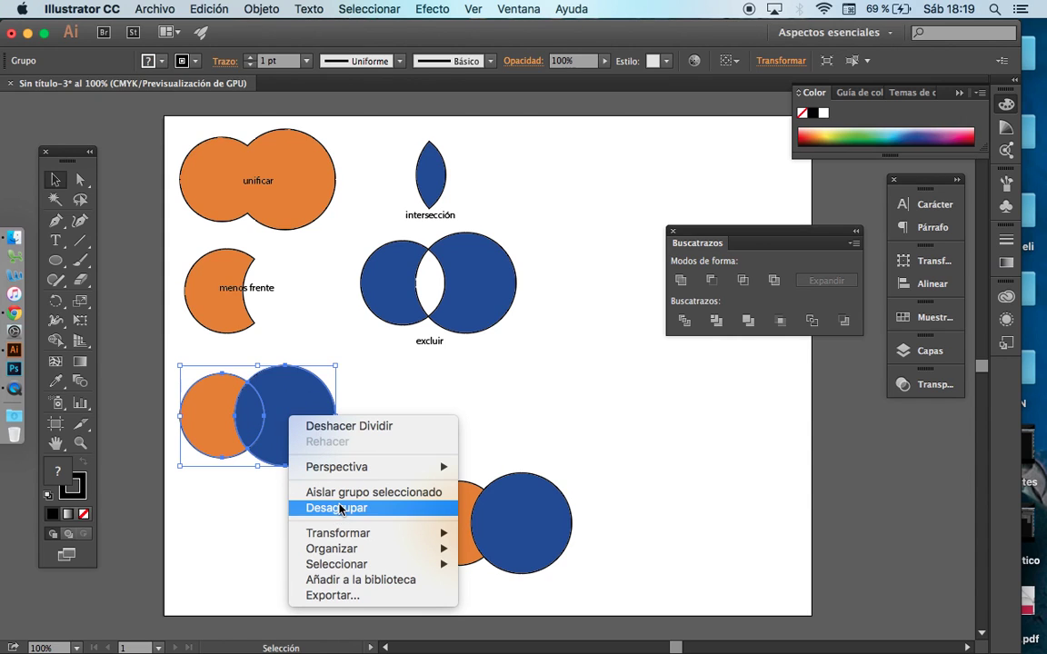
pyautogui.click(287, 404)
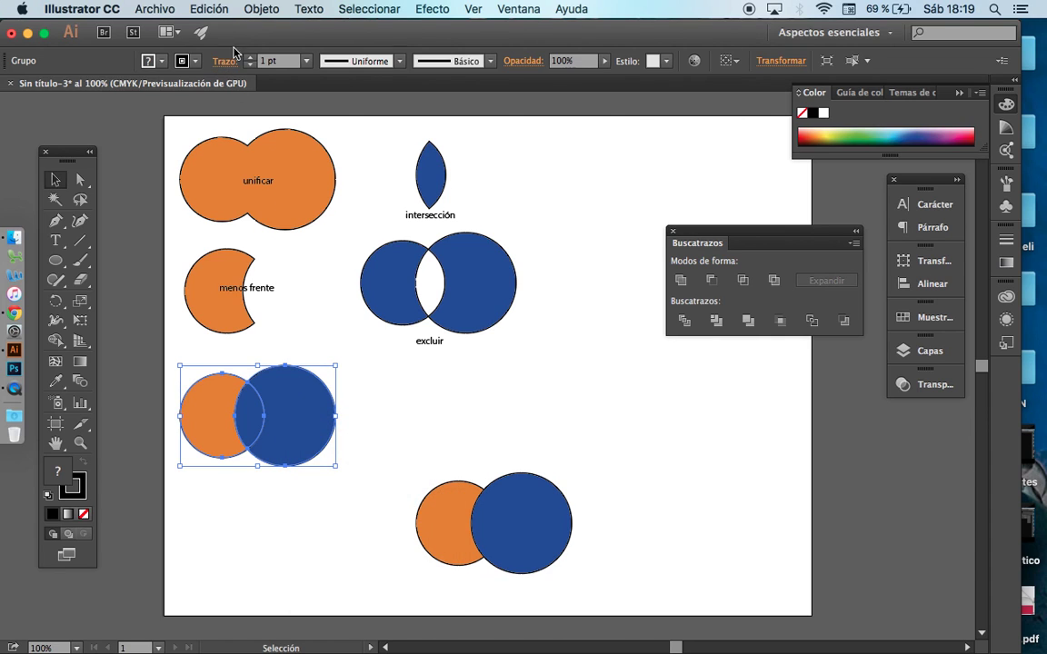
pyautogui.click(268, 10)
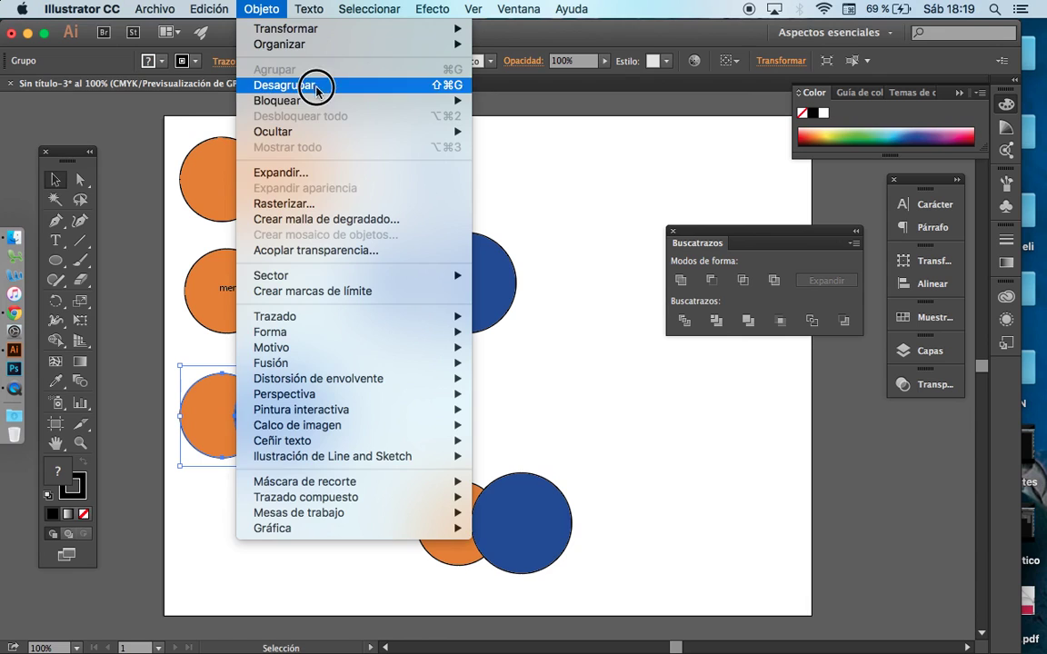
pyautogui.click(284, 83)
pyautogui.click(367, 429)
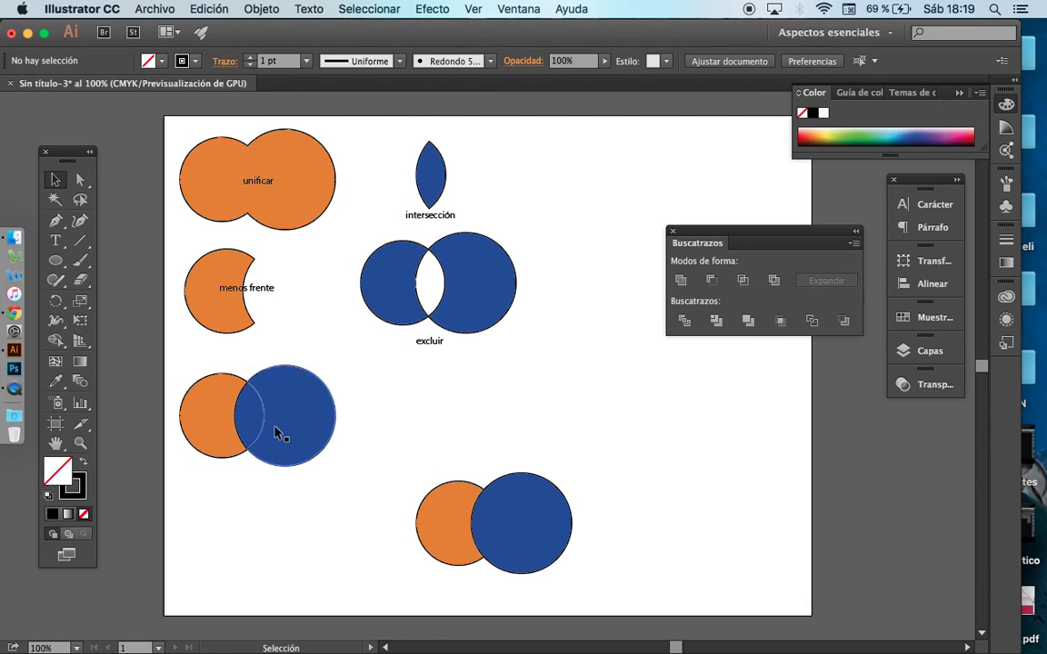
# Move the divided orange crescent left and the large blue piece right, leaving the lens in its original place between them.
pyautogui.click(218, 439)
pyautogui.moveTo(218, 439); pyautogui.dragTo(205, 439)
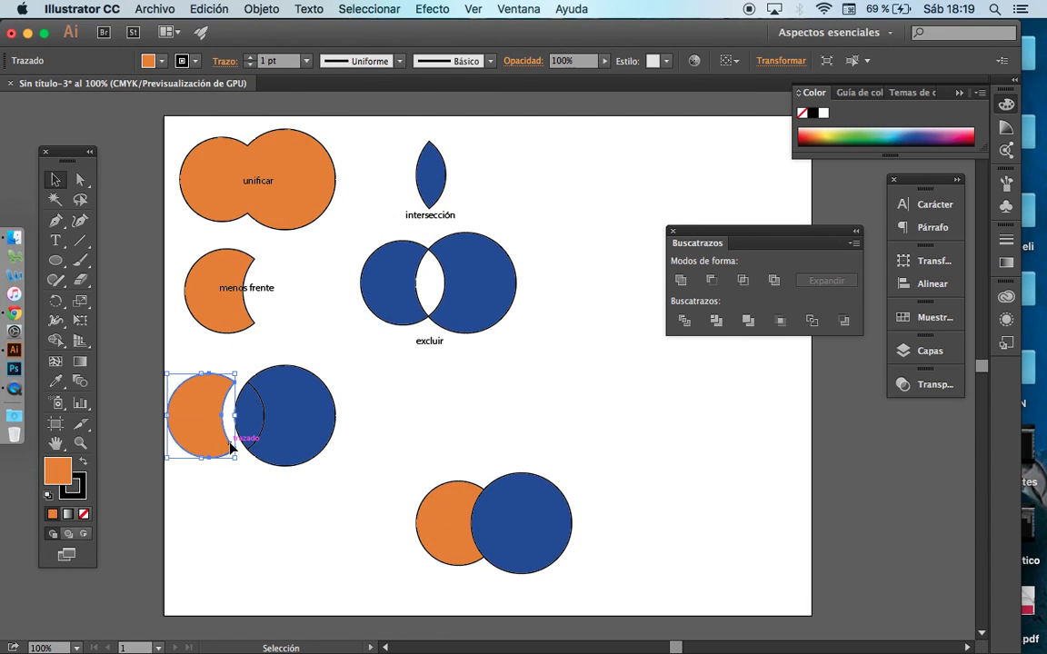
pyautogui.moveTo(294, 416); pyautogui.dragTo(317, 416)
pyautogui.moveTo(247, 418); pyautogui.dragTo(246, 434)
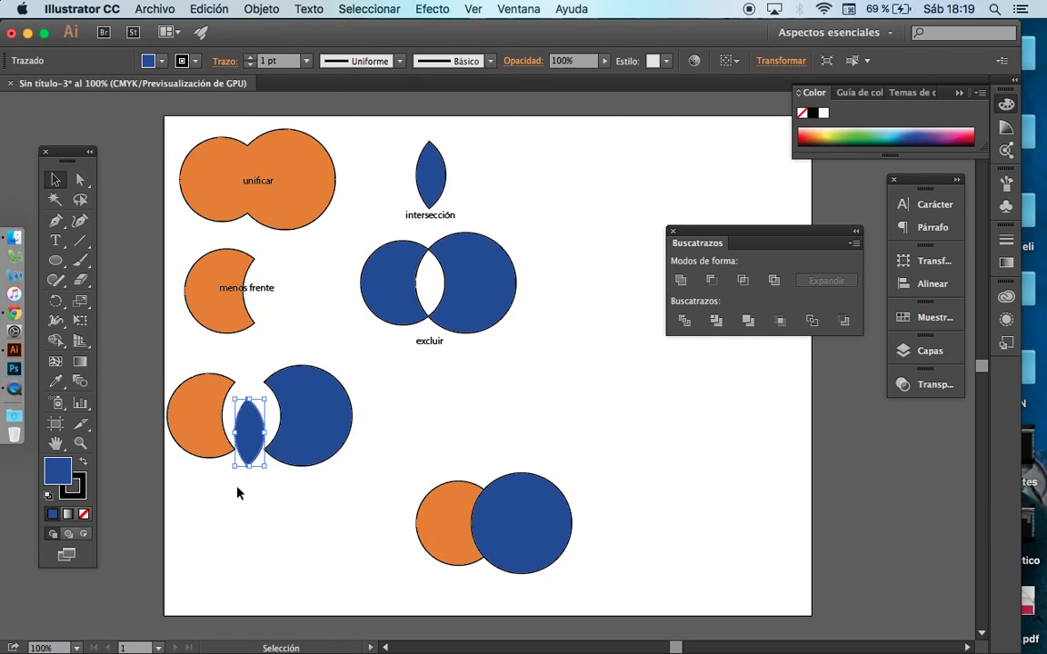
pyautogui.press('super+z')
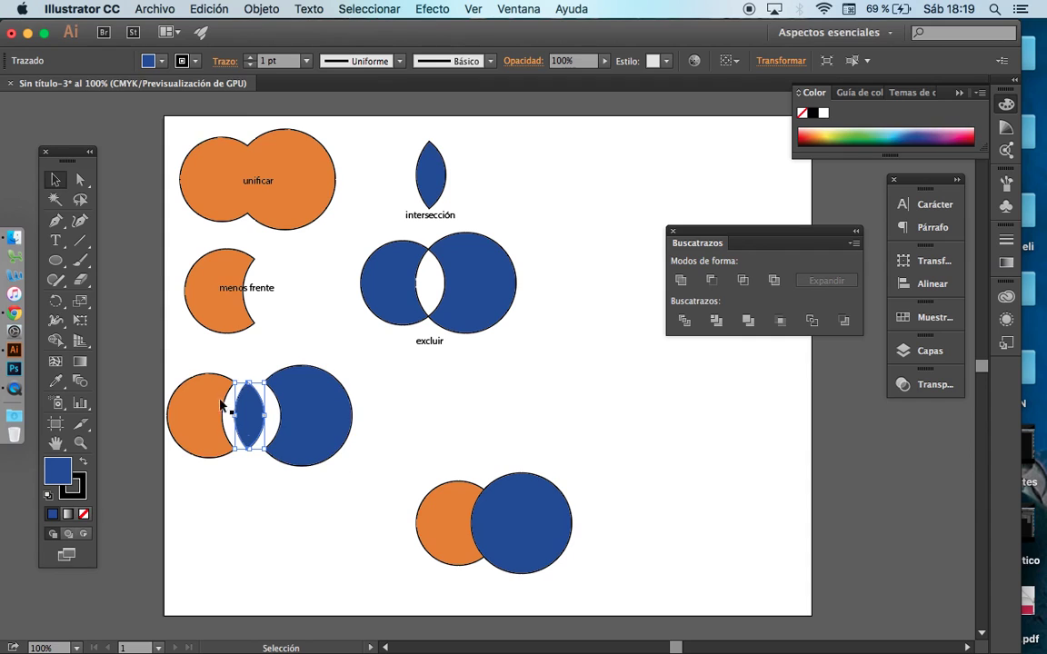
# Add the text label "dividir" and center it just below the divided pieces.
pyautogui.click(56, 241)
pyautogui.click(217, 489)
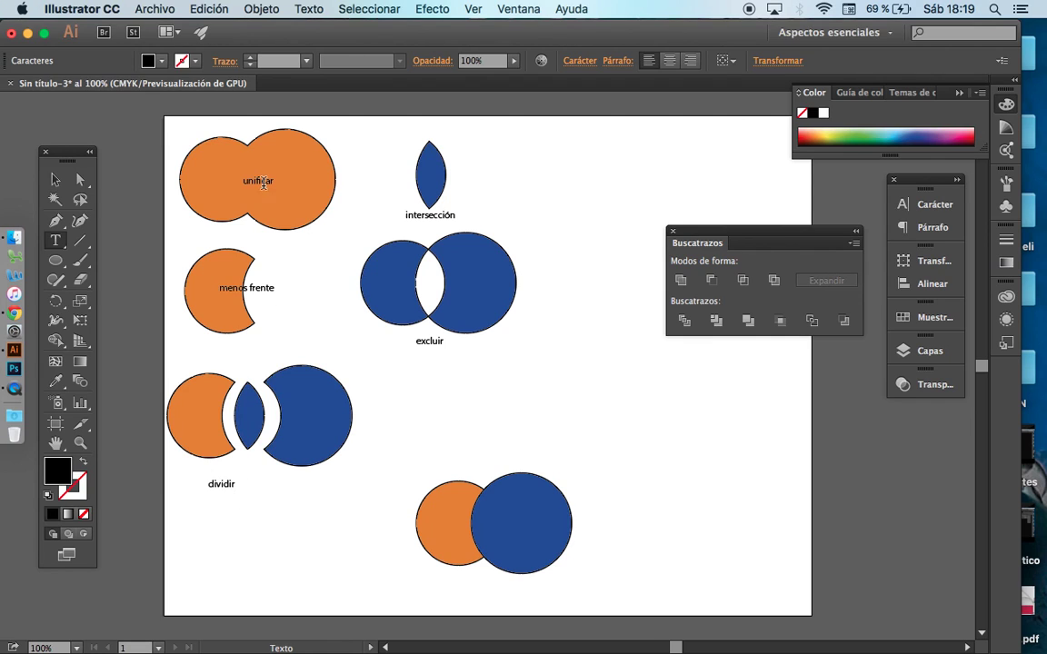
pyautogui.click(56, 179)
pyautogui.click(259, 517)
pyautogui.moveTo(229, 487); pyautogui.dragTo(254, 476)
# Place a copy of the remaining circle pair beside the divided pieces and move the Buscatrazos panel lower, clear of the shapes.
pyautogui.moveTo(587, 579); pyautogui.dragTo(579, 575)
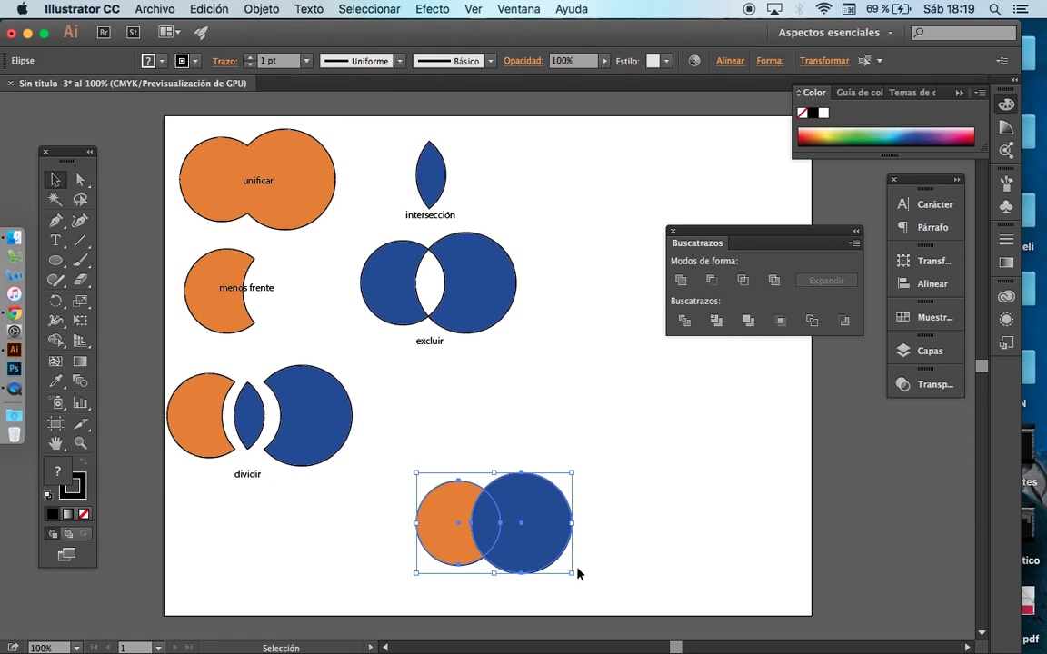
pyautogui.moveTo(521, 501); pyautogui.dragTo(535, 411)
pyautogui.moveTo(738, 239); pyautogui.dragTo(777, 455)
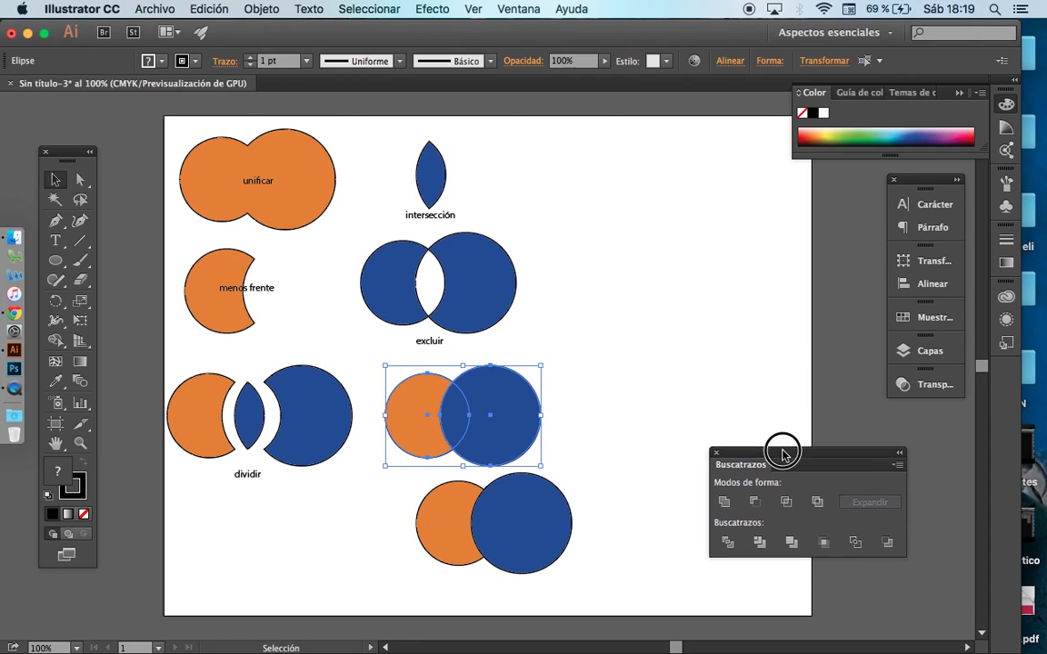
# Apply the Cortar pathfinder to the pair beside the divided pieces, shift it slightly up, and ungroup it.
pyautogui.click(758, 538)
pyautogui.click(620, 390)
pyautogui.moveTo(466, 427); pyautogui.dragTo(496, 422)
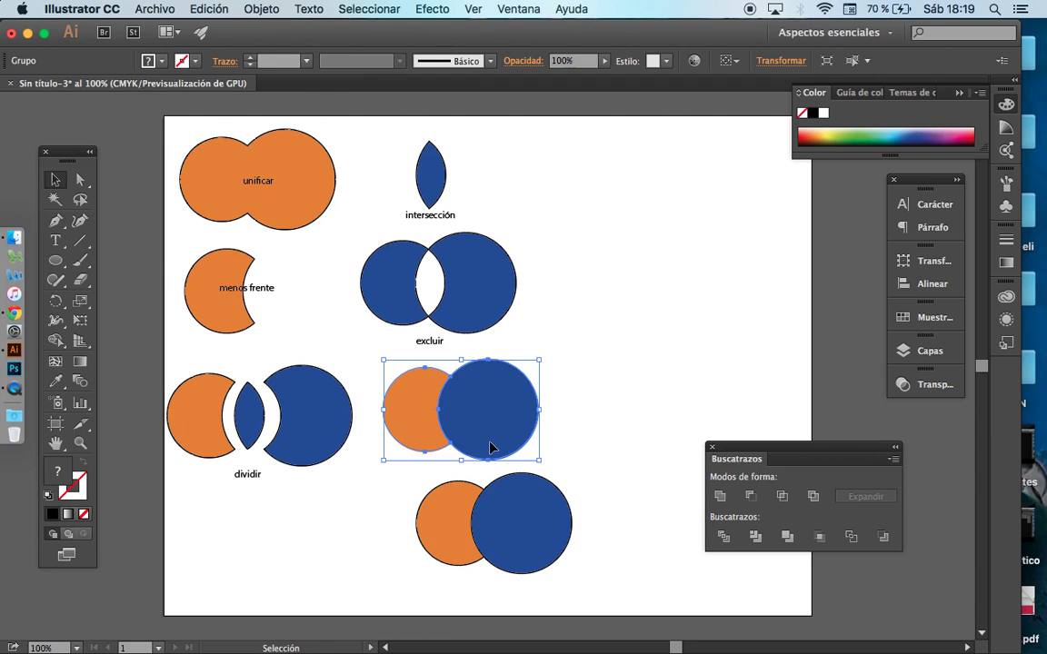
pyautogui.rightClick(468, 394)
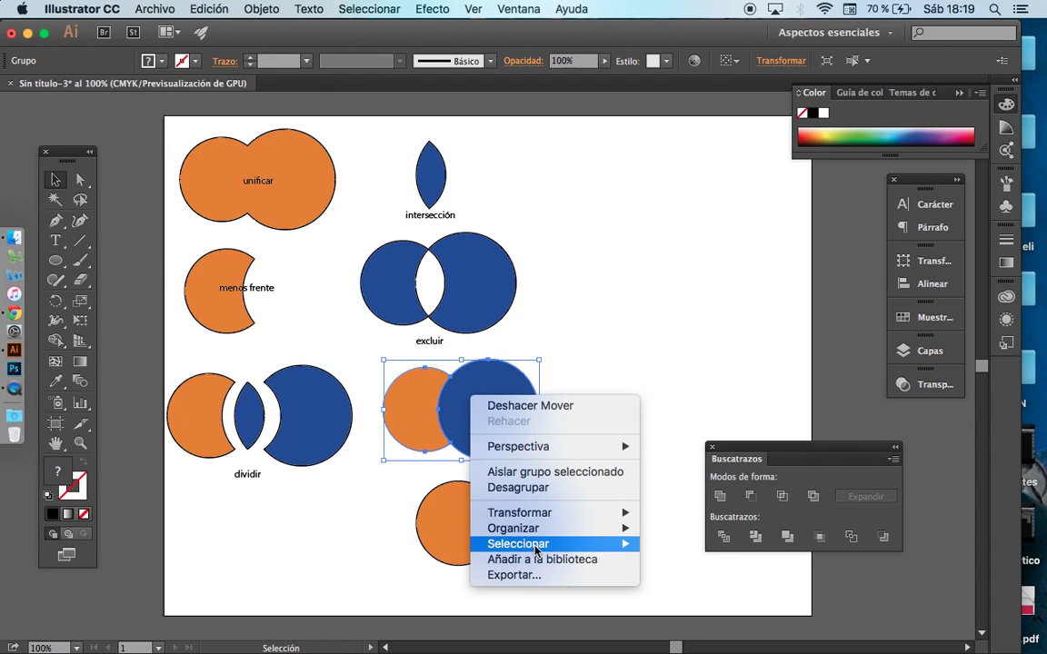
pyautogui.click(540, 490)
pyautogui.click(575, 414)
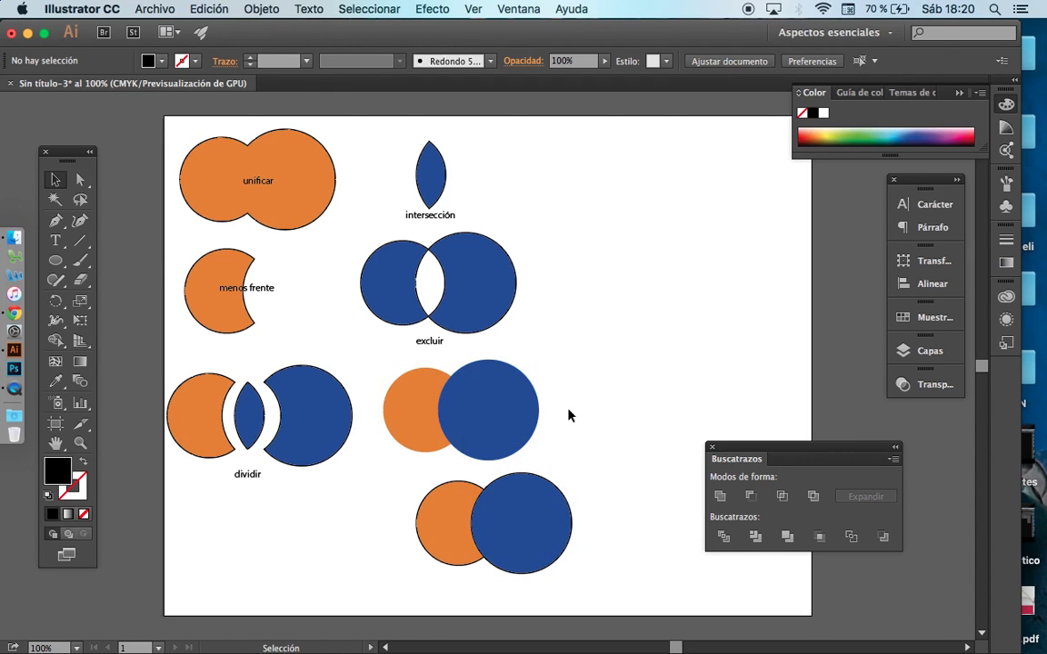
pyautogui.moveTo(513, 418); pyautogui.dragTo(532, 421)
pyautogui.moveTo(421, 414); pyautogui.dragTo(413, 415)
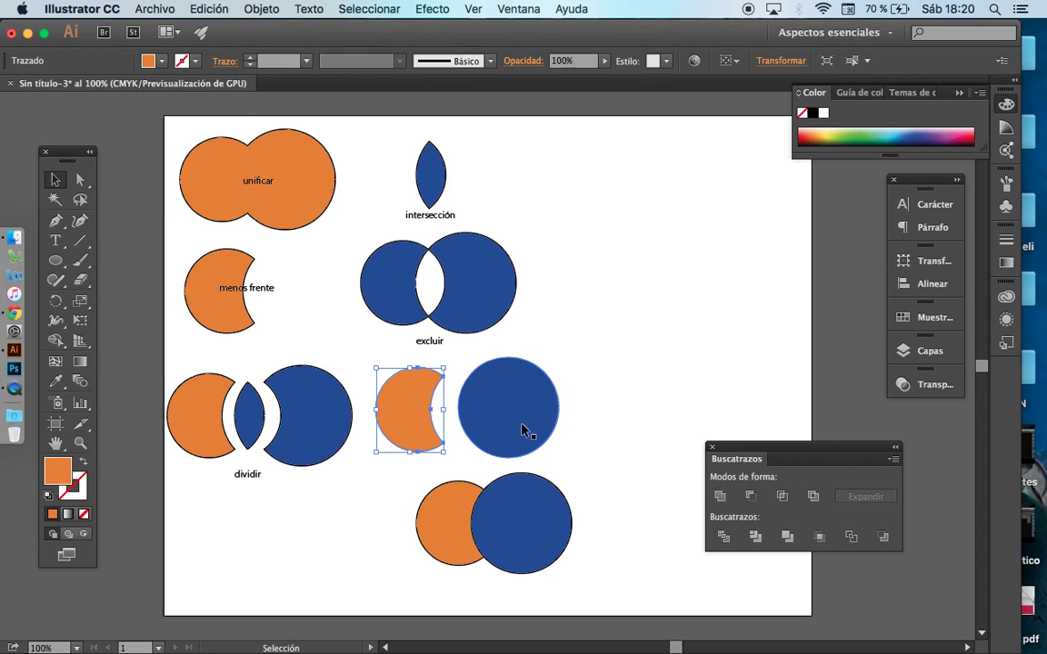
pyautogui.press('super+z')
pyautogui.press('super+z')
pyautogui.press('super+z')
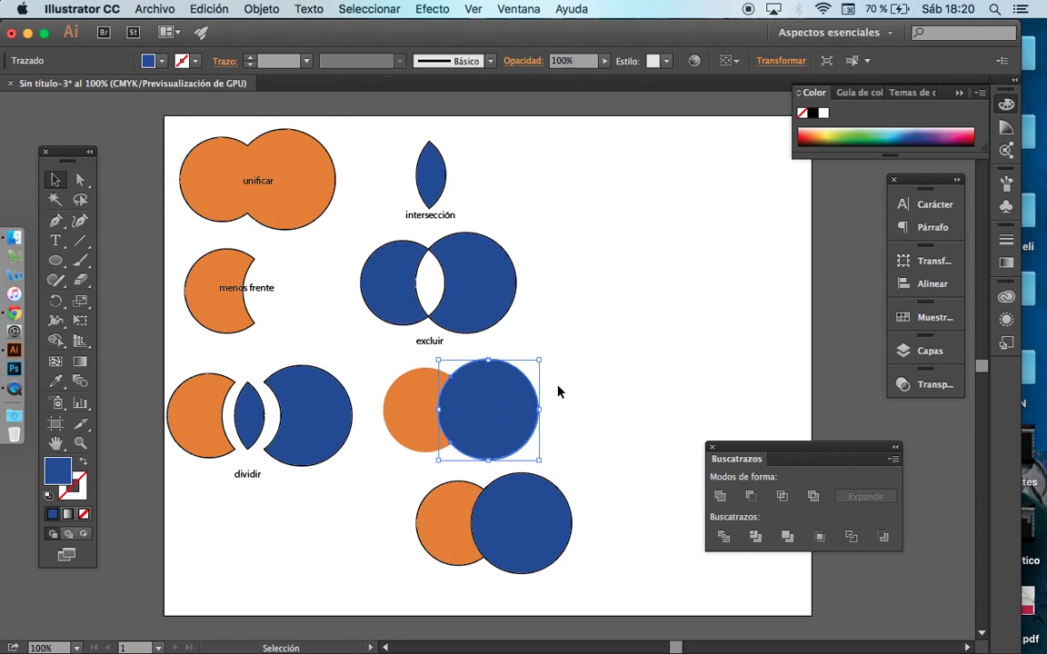
# Move the cut blue circle slightly right of the orange crescent and place the text label "cortar" on the crescent.
pyautogui.moveTo(489, 422); pyautogui.dragTo(501, 421)
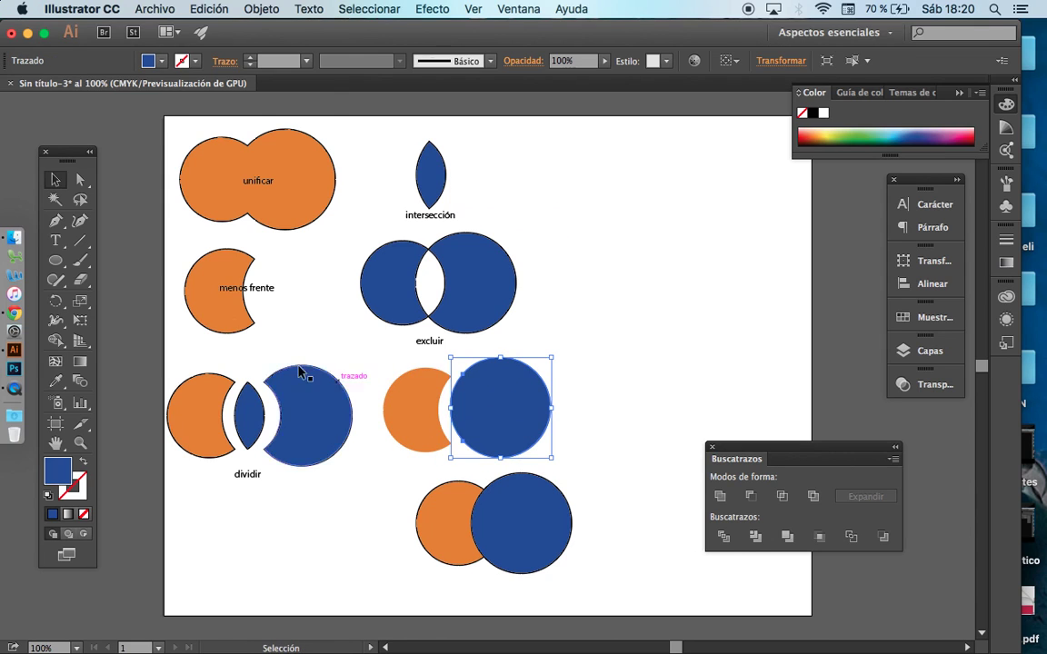
pyautogui.click(55, 240)
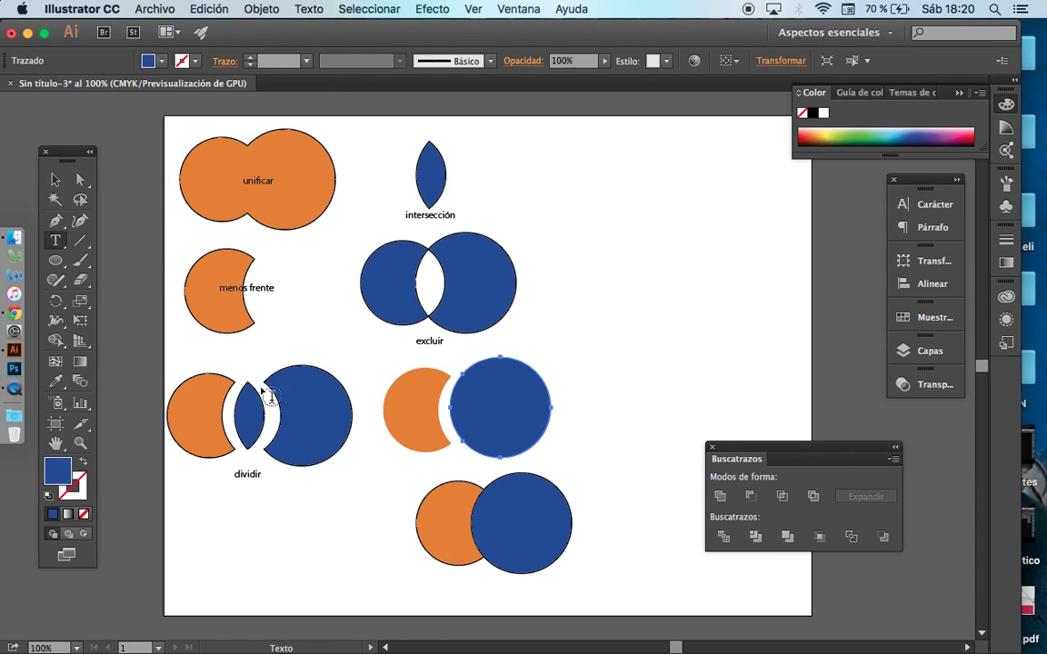
pyautogui.click(380, 477)
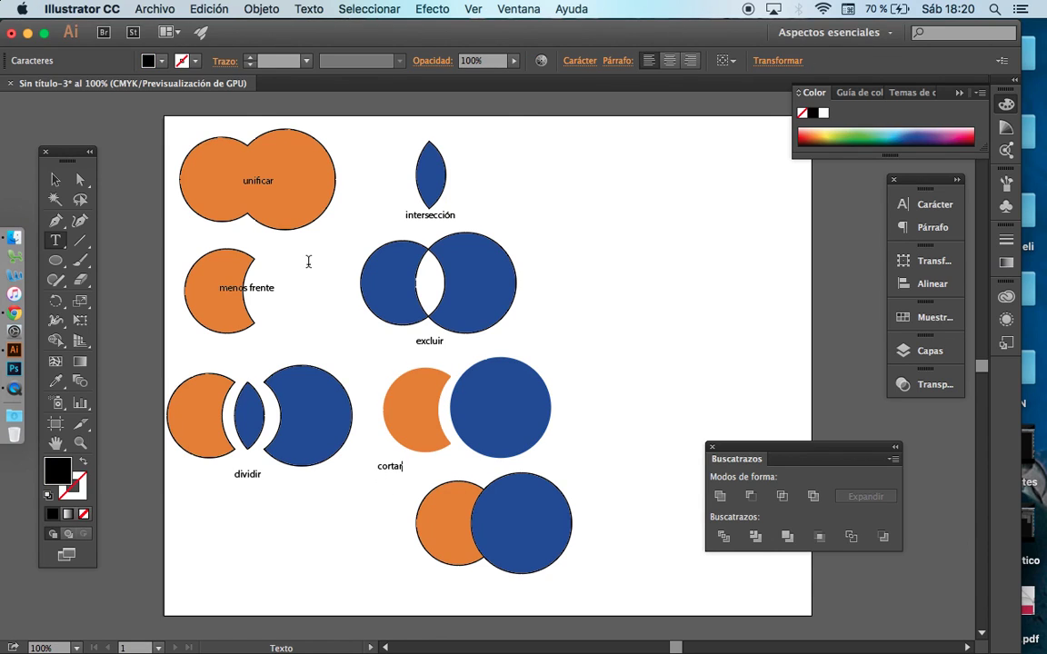
pyautogui.click(56, 179)
pyautogui.click(396, 477)
pyautogui.moveTo(396, 477); pyautogui.dragTo(413, 431)
# Copy and paste the remaining pair of circles and place the copy in the artboard's upper right area.
pyautogui.moveTo(398, 478); pyautogui.dragTo(605, 577)
pyautogui.hotkey('ctrl', 'c')
pyautogui.hotkey('ctrl', 'v')
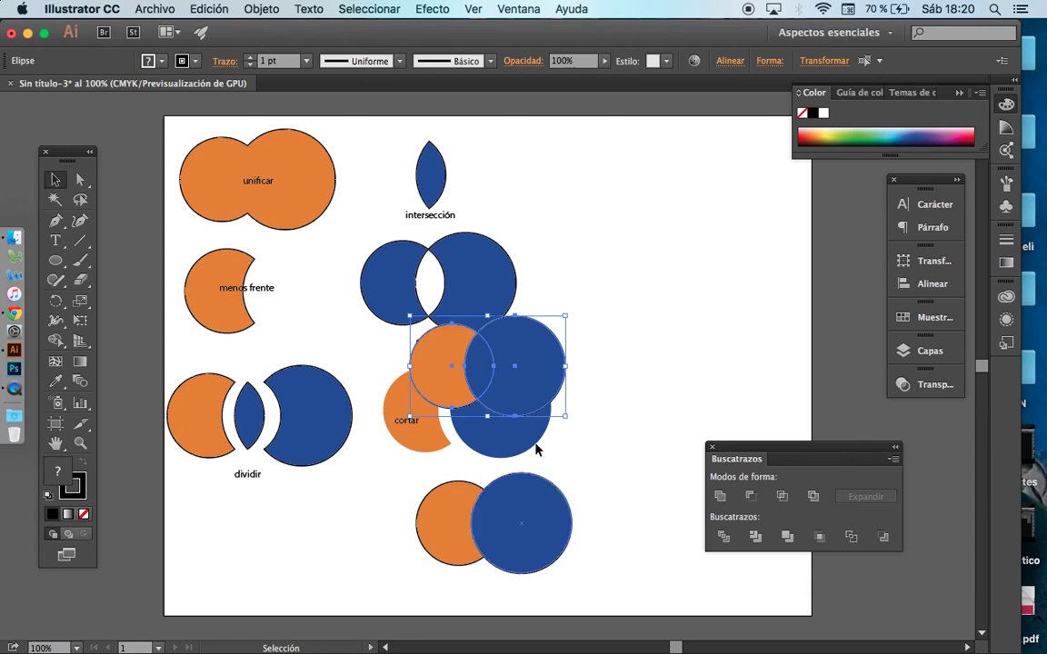
pyautogui.moveTo(515, 341); pyautogui.dragTo(691, 163)
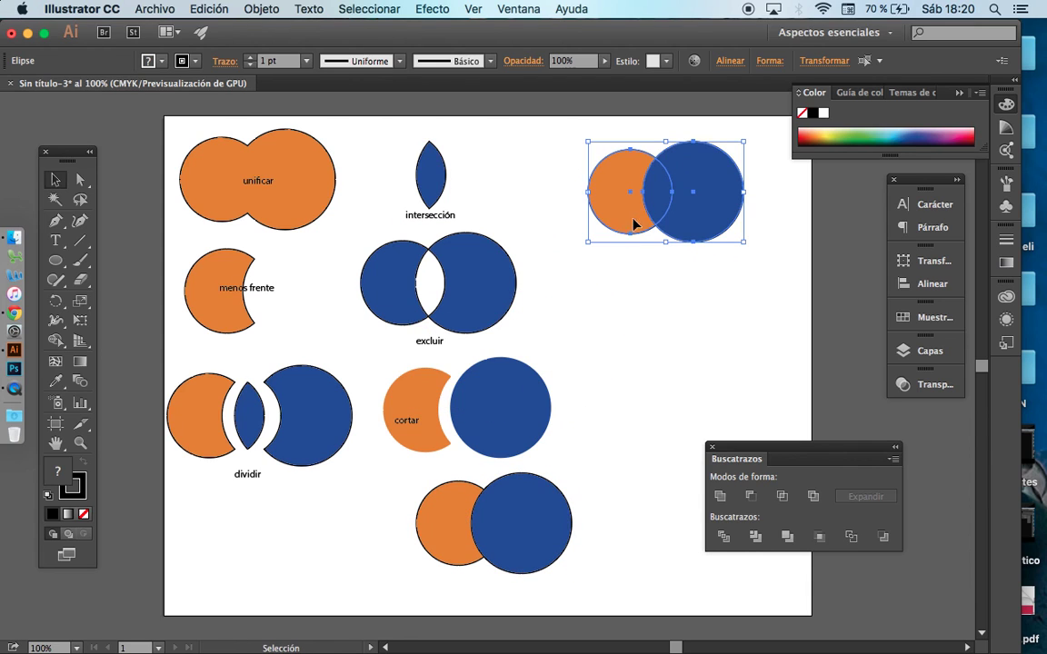
# Apply the Combinar pathfinder to the pair in the artboard's upper right area and ungroup the result.
pyautogui.click(788, 537)
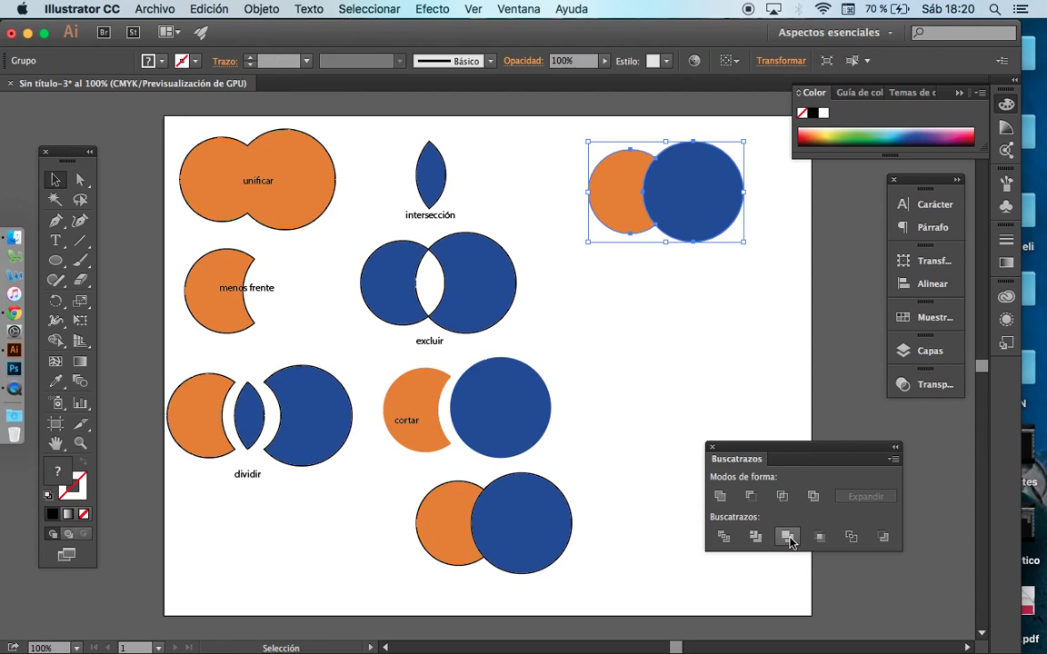
pyautogui.click(663, 364)
pyautogui.click(625, 217)
pyautogui.rightClick(597, 205)
pyautogui.rightClick(616, 218)
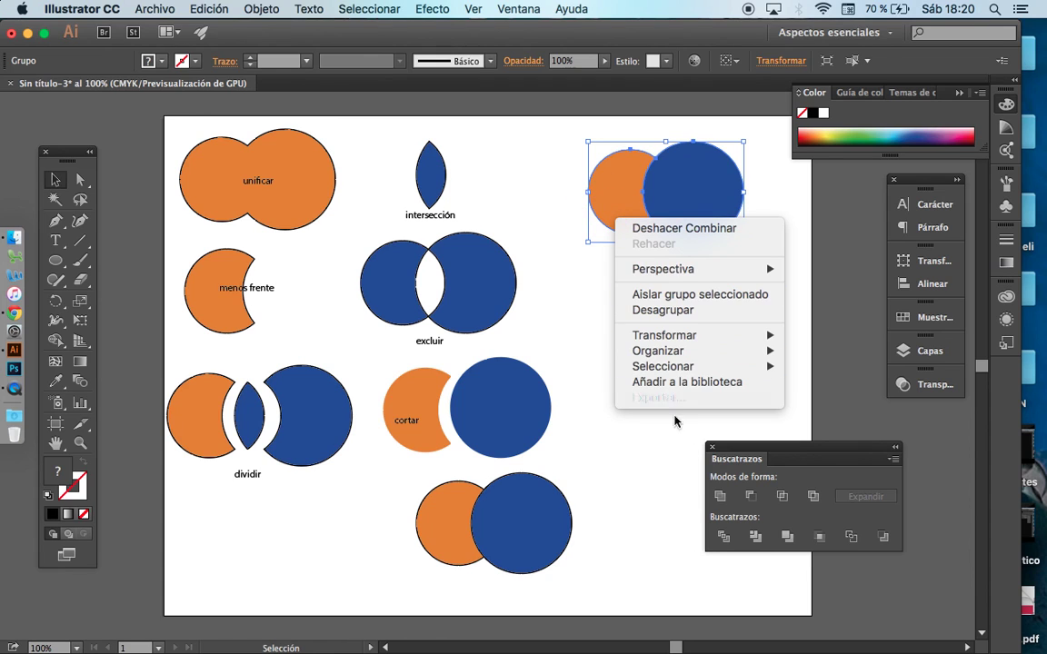
pyautogui.click(656, 310)
pyautogui.click(671, 335)
# Move the combined orange crescent left and the blue circle down and right to separate the two pieces.
pyautogui.moveTo(626, 216); pyautogui.dragTo(596, 226)
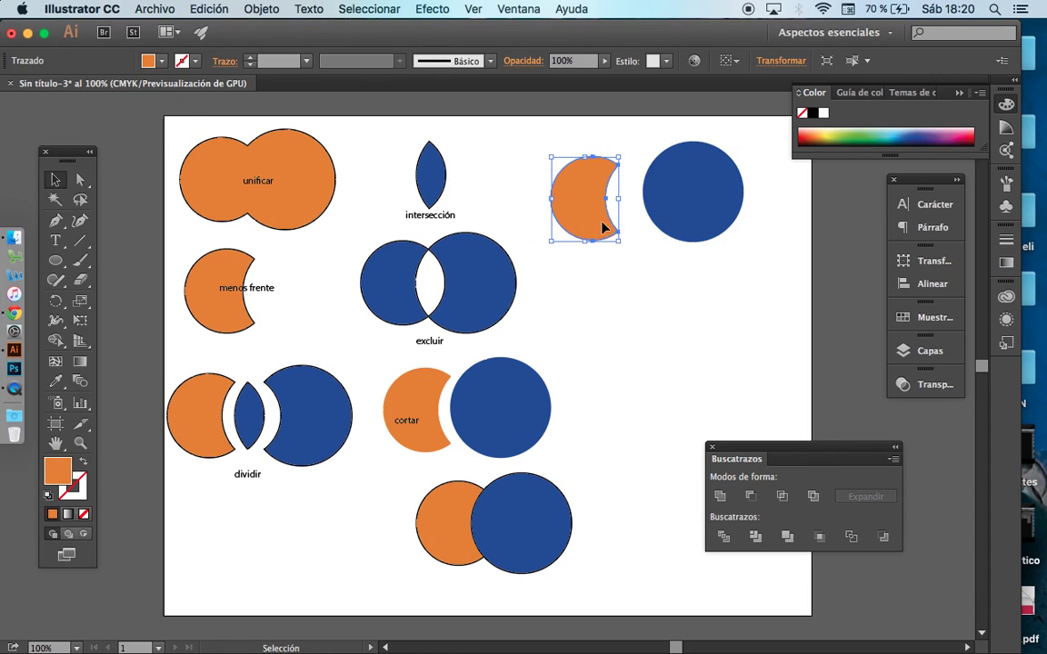
pyautogui.moveTo(701, 216); pyautogui.dragTo(723, 272)
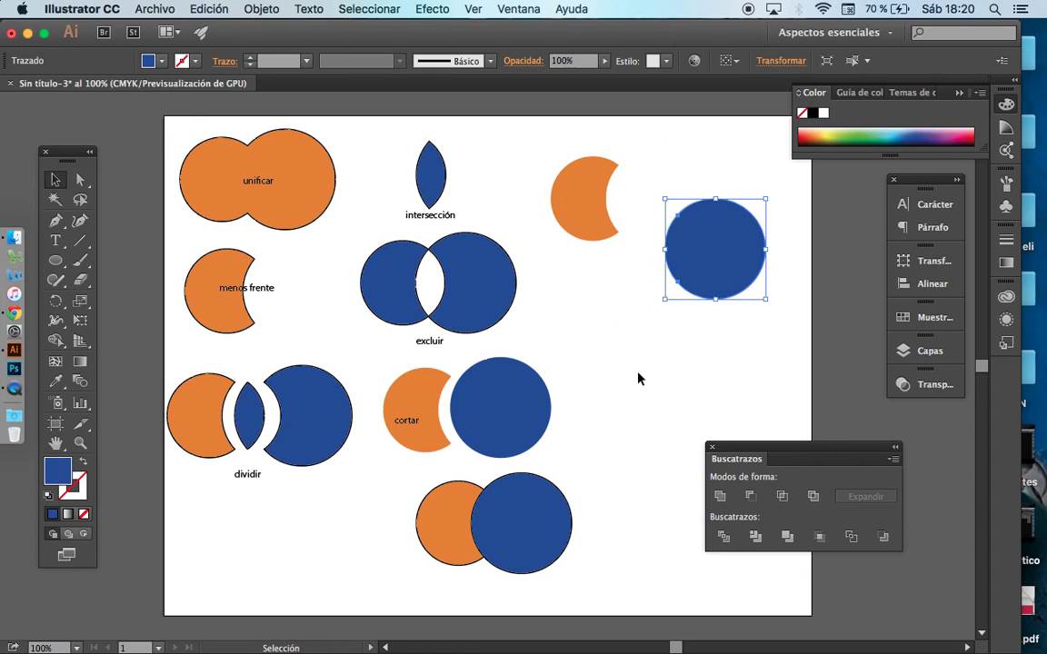
# Undo the moves of the combined crescent and blue circle in the artboard's upper right area and show the artwork in outline view.
pyautogui.moveTo(700, 270); pyautogui.dragTo(679, 227)
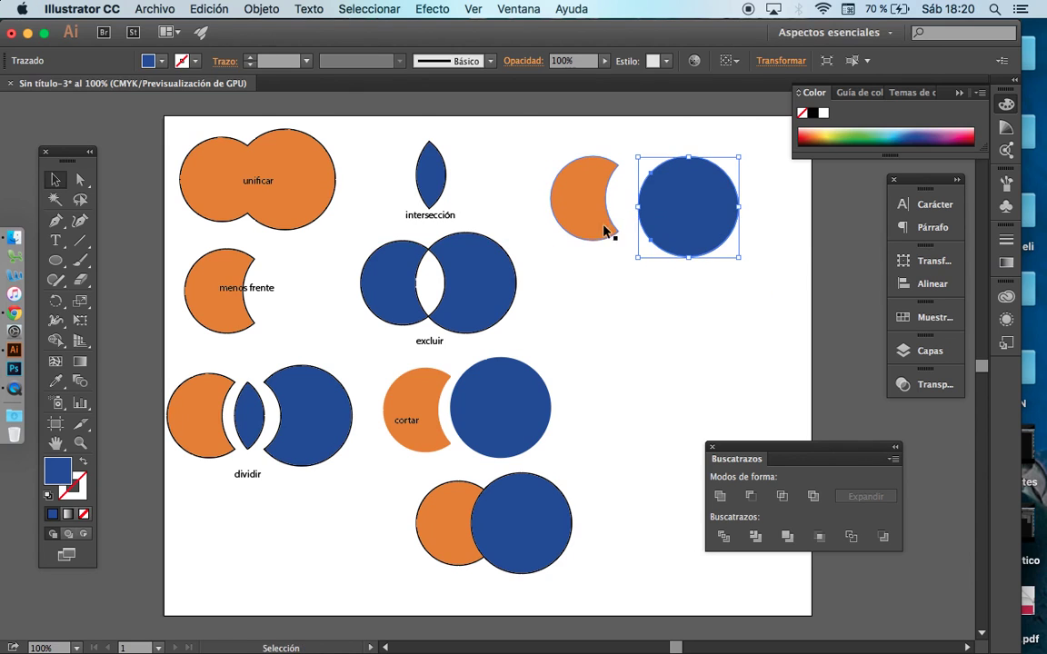
pyautogui.press('super+z')
pyautogui.press('super+shift+z')
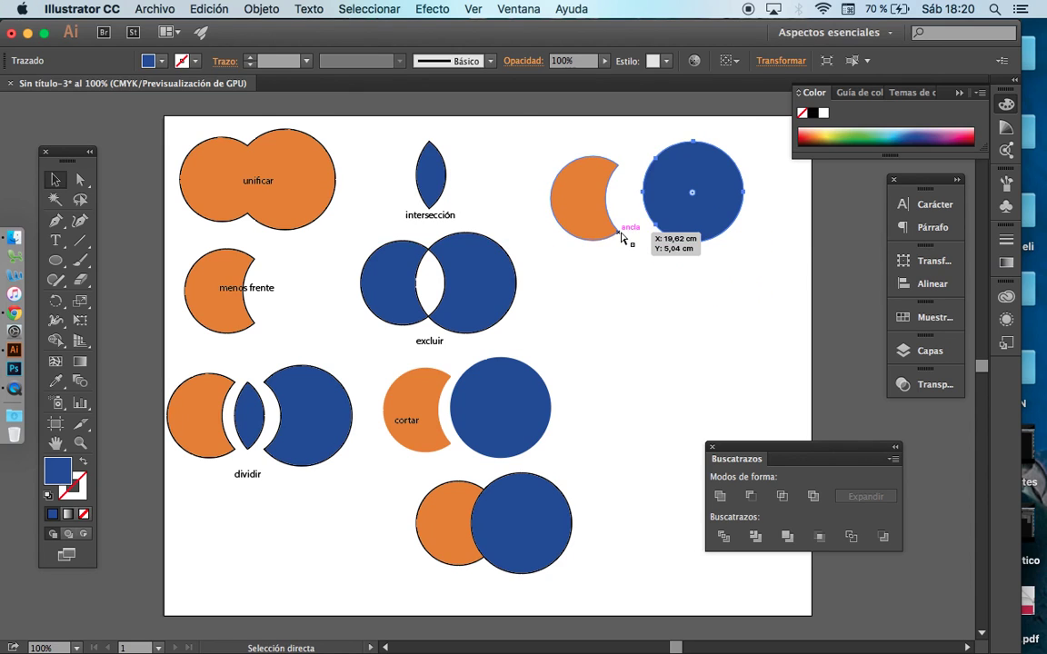
pyautogui.press('super+shift+z')
pyautogui.press('super+y')
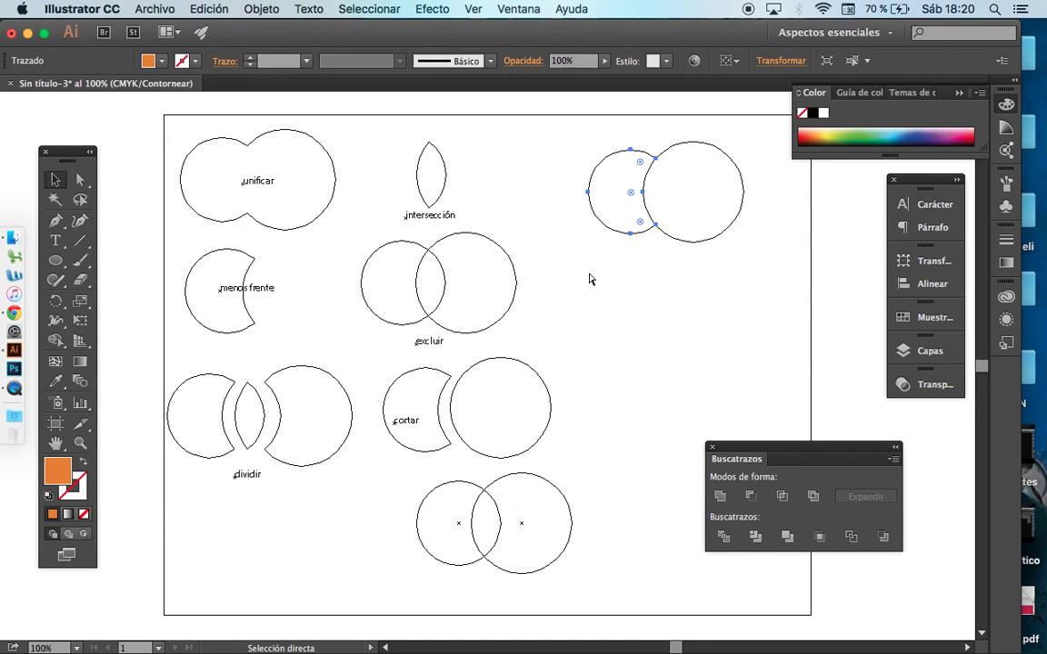
# Try moving the crescent outline away from the adjoining circle outline, and undo the move.
pyautogui.press('v')
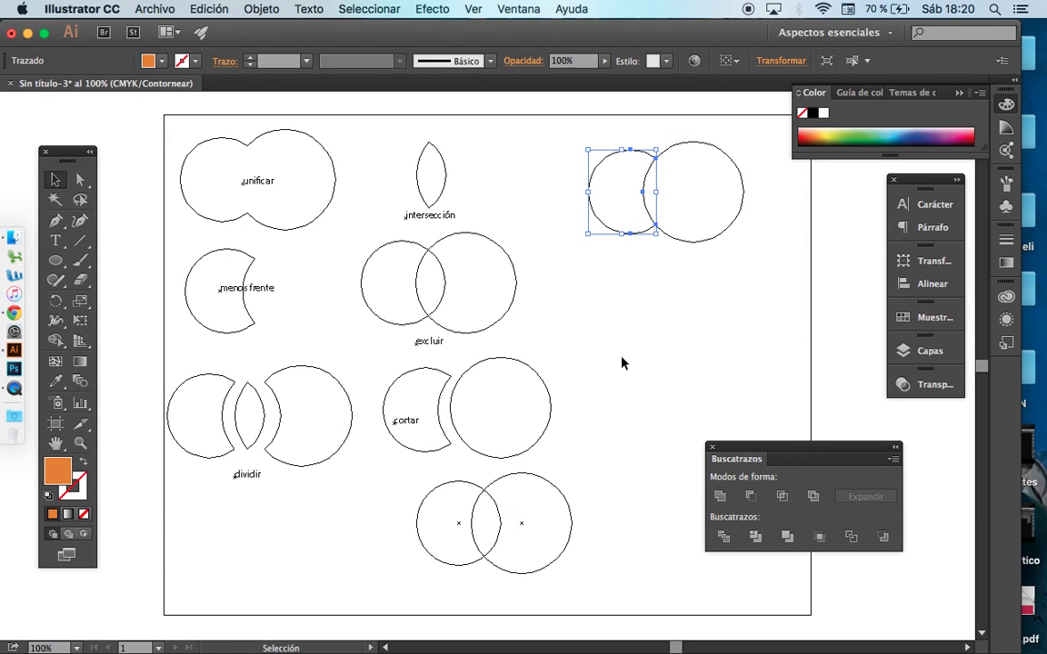
pyautogui.click(618, 381)
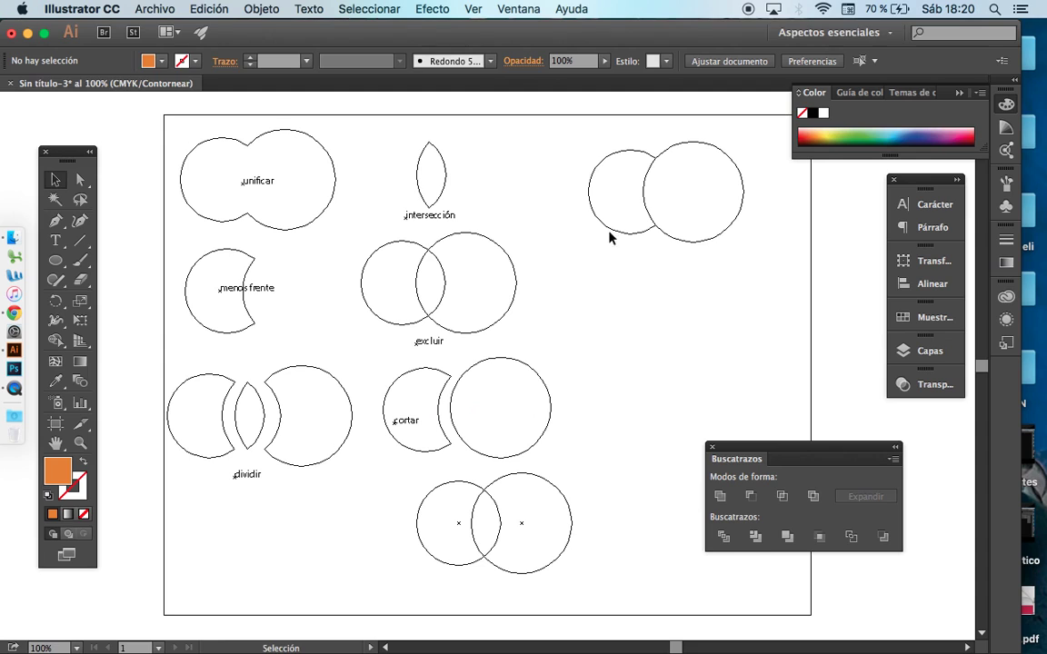
pyautogui.moveTo(607, 211); pyautogui.dragTo(581, 214)
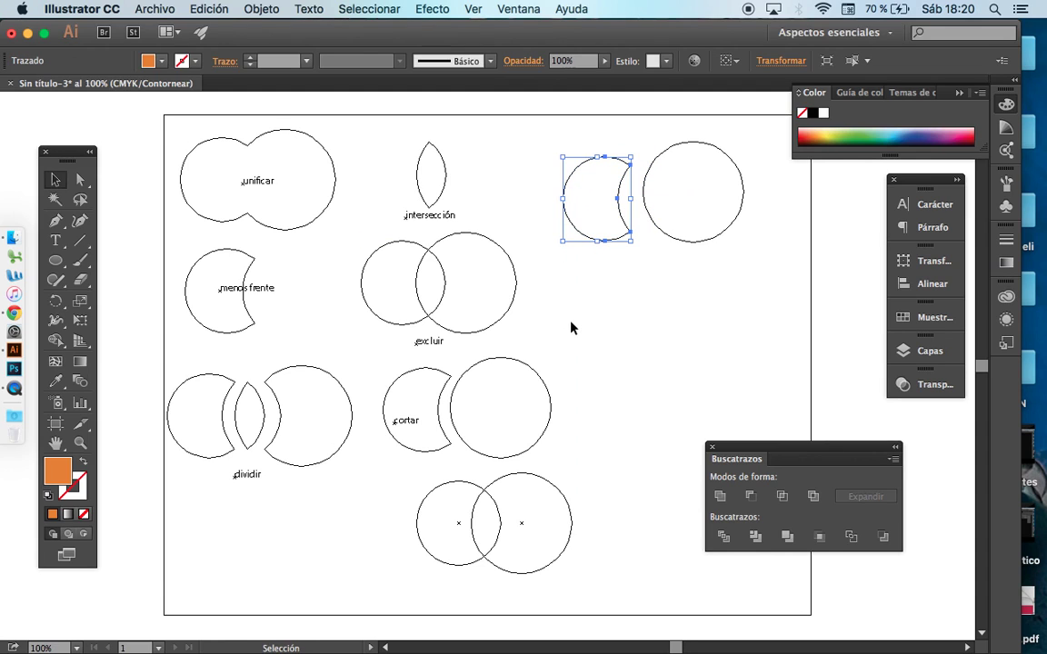
pyautogui.press('cmd+z')
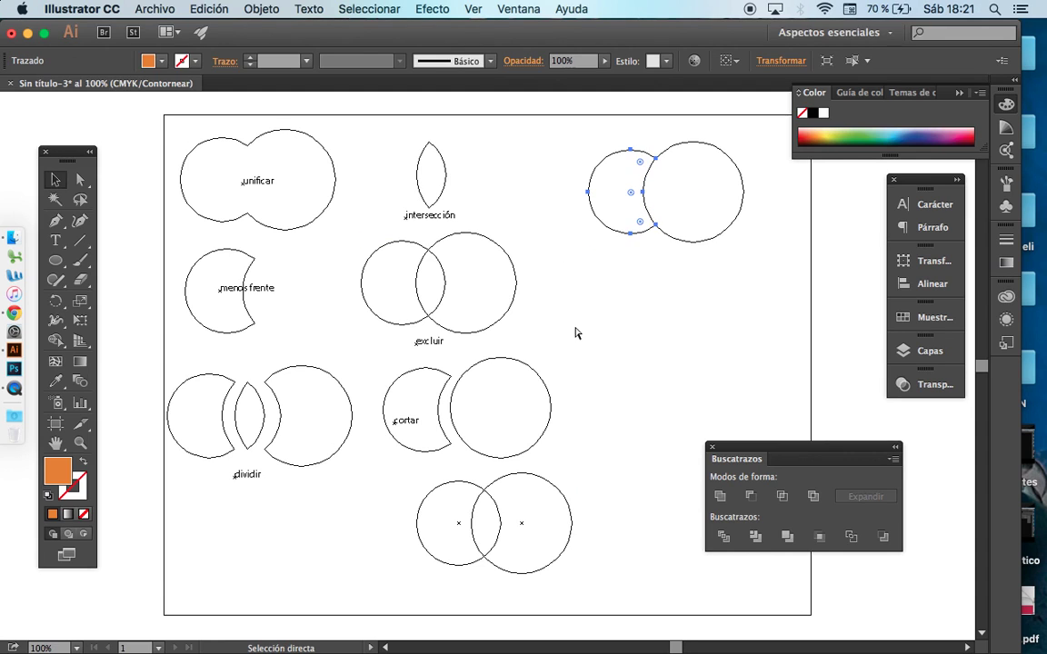
# Select both combined pieces, return to the preview view and move the pair slightly left.
pyautogui.click(640, 313)
pyautogui.moveTo(573, 124); pyautogui.dragTo(747, 246)
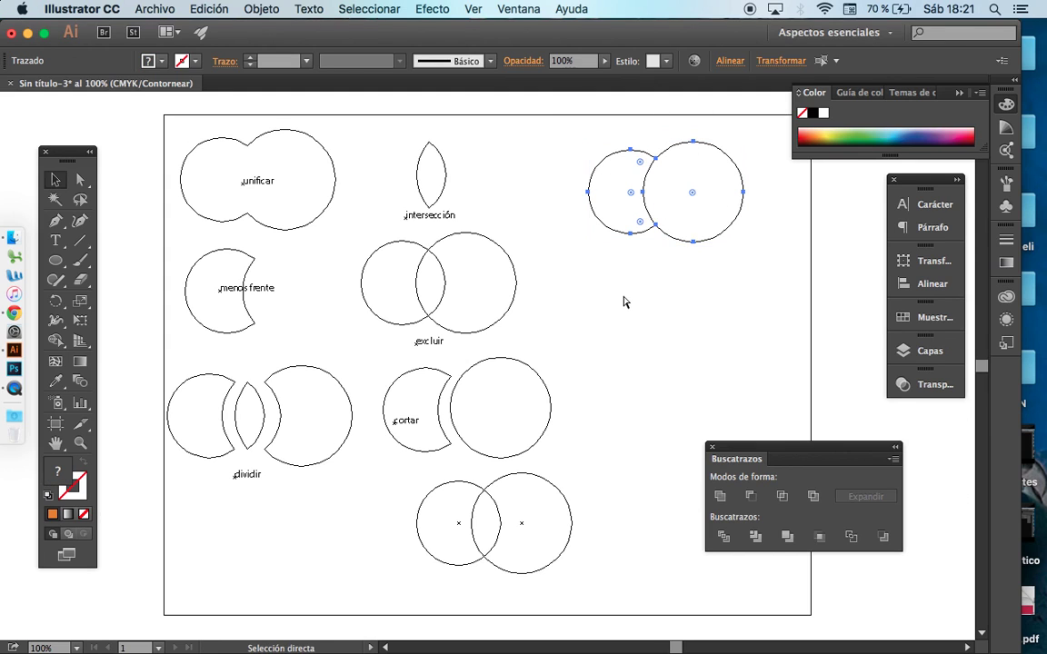
pyautogui.press('cmd+y')
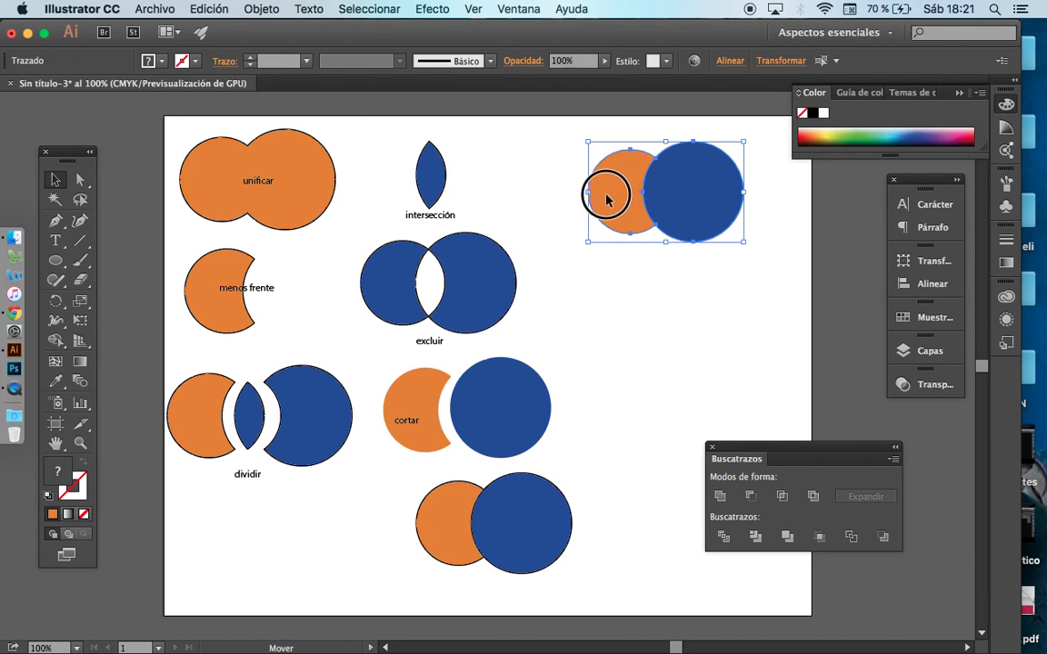
pyautogui.moveTo(609, 200); pyautogui.dragTo(599, 199)
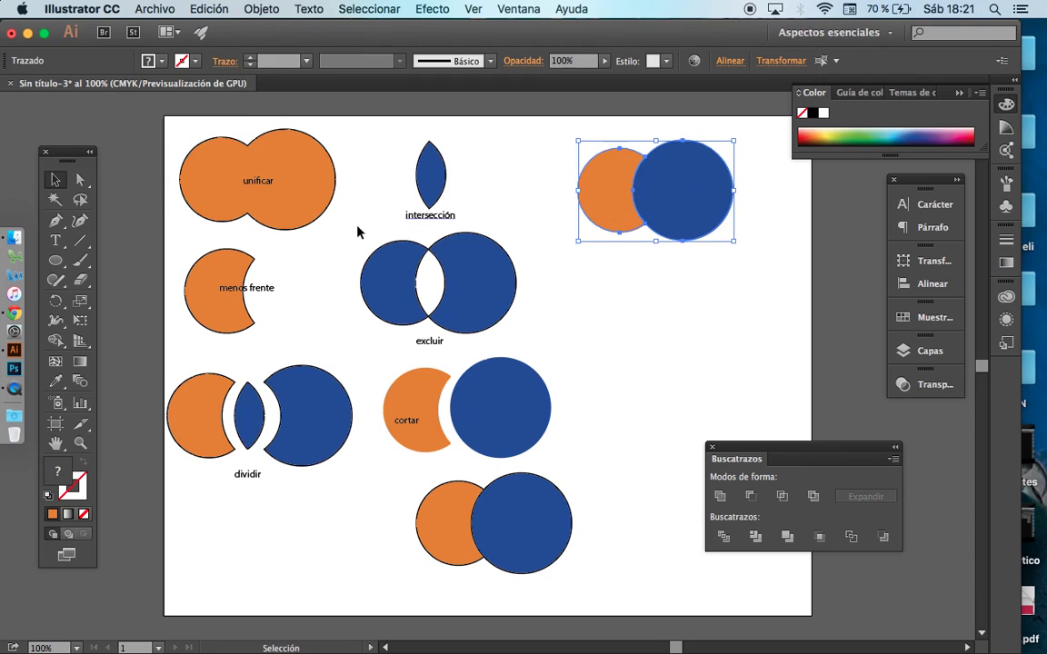
# Add the text label "combinar" beneath the combined pair and shift it slightly right.
pyautogui.click(55, 239)
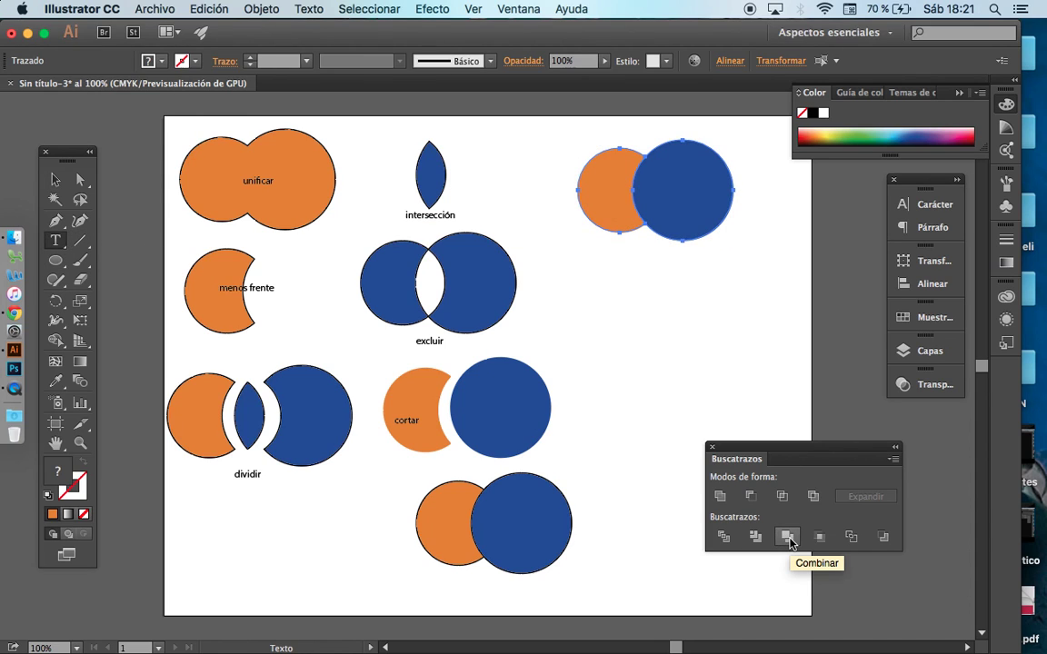
pyautogui.click(607, 262)
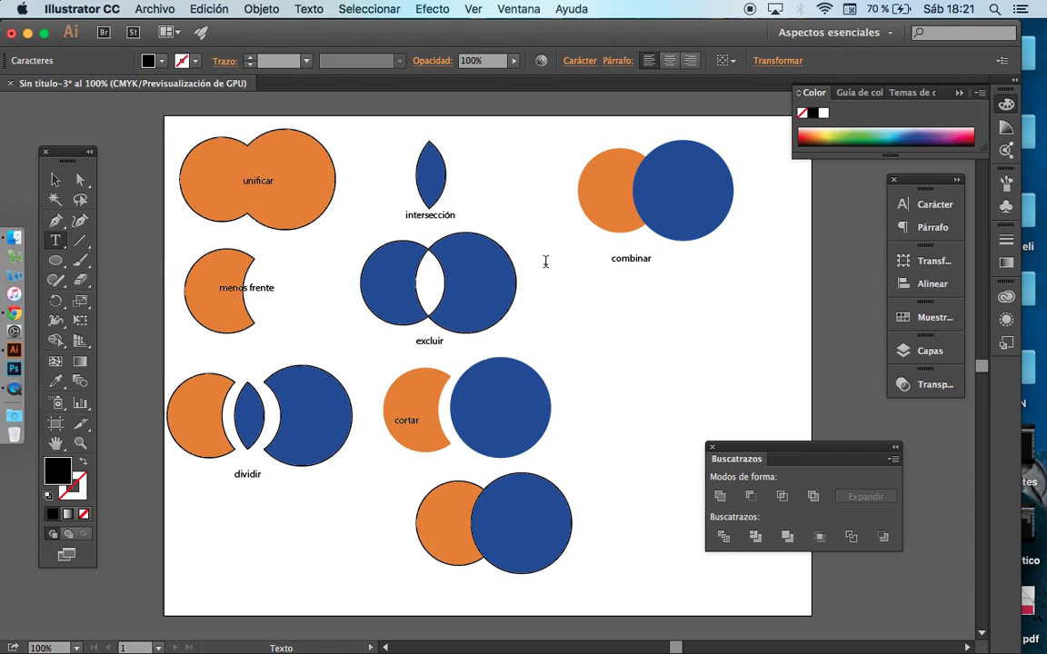
pyautogui.click(56, 179)
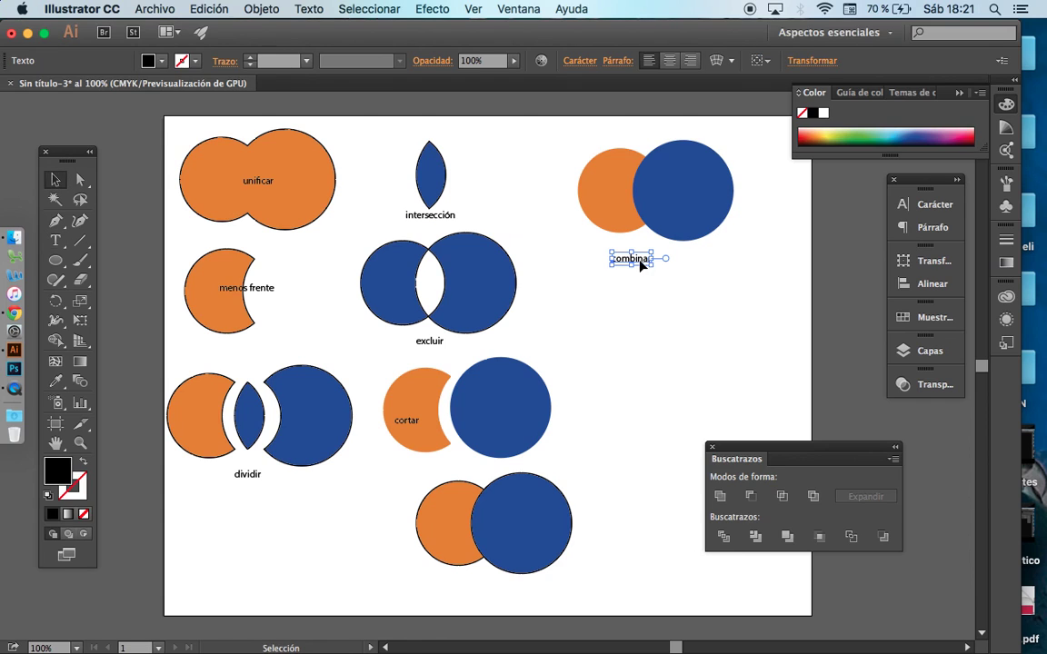
pyautogui.moveTo(641, 260)
pyautogui.mouseDown()
pyautogui.moveTo(650, 248)
pyautogui.moveTo(652, 260)
pyautogui.mouseUp()
# Move the combined orange crescent slightly left to leave a narrow gap beside the blue circle.
pyautogui.click(585, 439)
pyautogui.moveTo(617, 218); pyautogui.dragTo(607, 218)
pyautogui.click(624, 421)
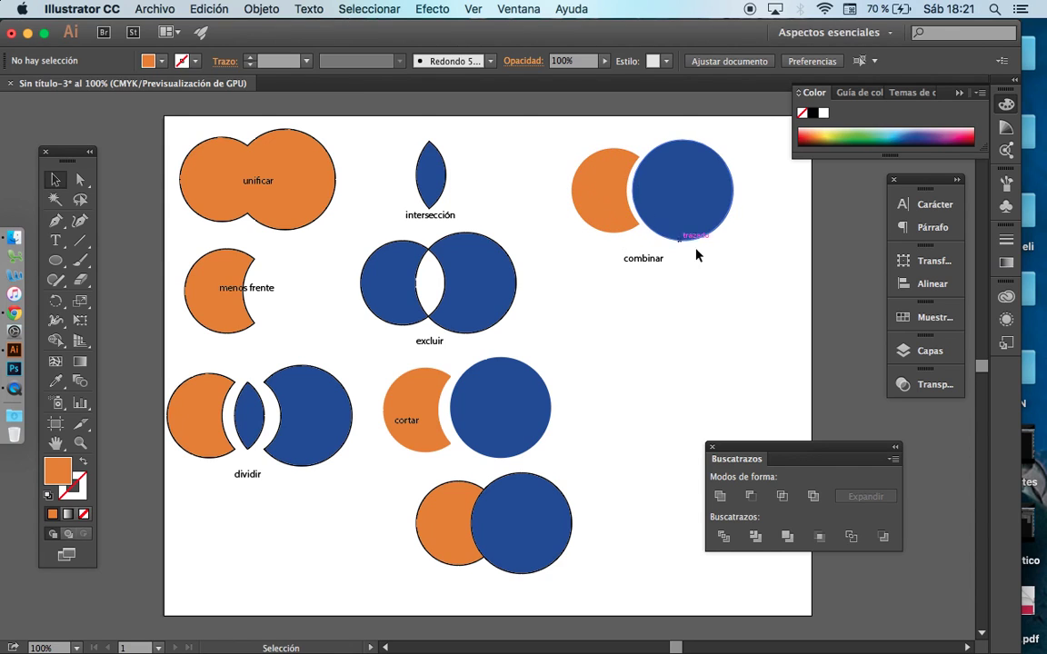
# Copy and paste the remaining pair of overlapping circles and place the copy beneath the "combinar" label.
pyautogui.click(445, 525)
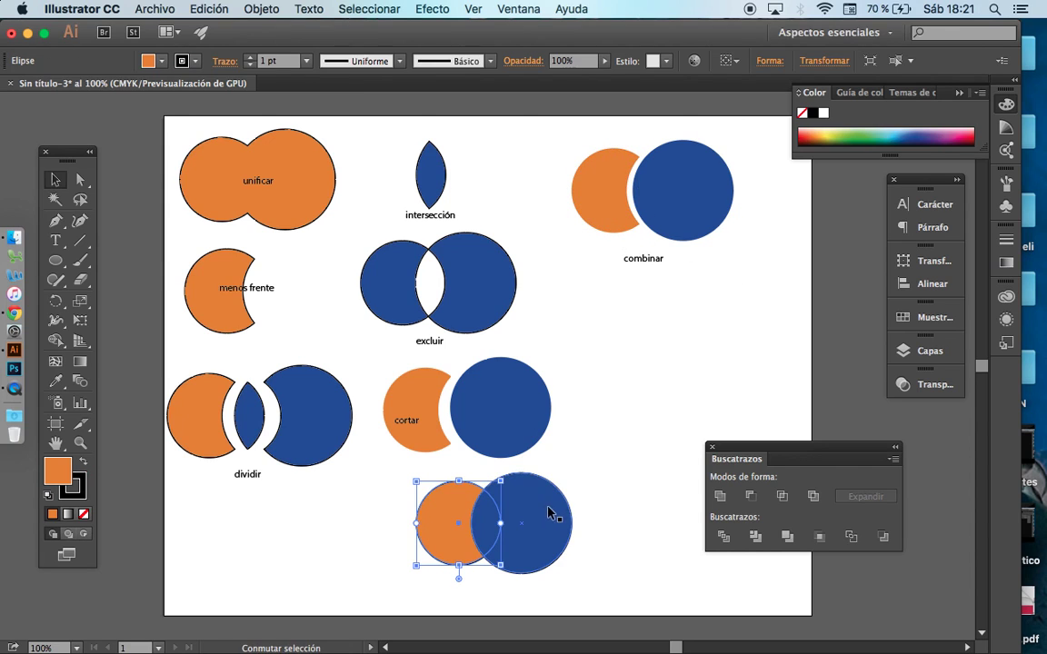
pyautogui.keyDown('shift'); pyautogui.click(552, 516); pyautogui.keyUp('shift')
pyautogui.press('a')
pyautogui.hotkey('ctrl', 'c')
pyautogui.hotkey('ctrl', 'v')
pyautogui.press('v')
pyautogui.moveTo(525, 371); pyautogui.dragTo(700, 337)
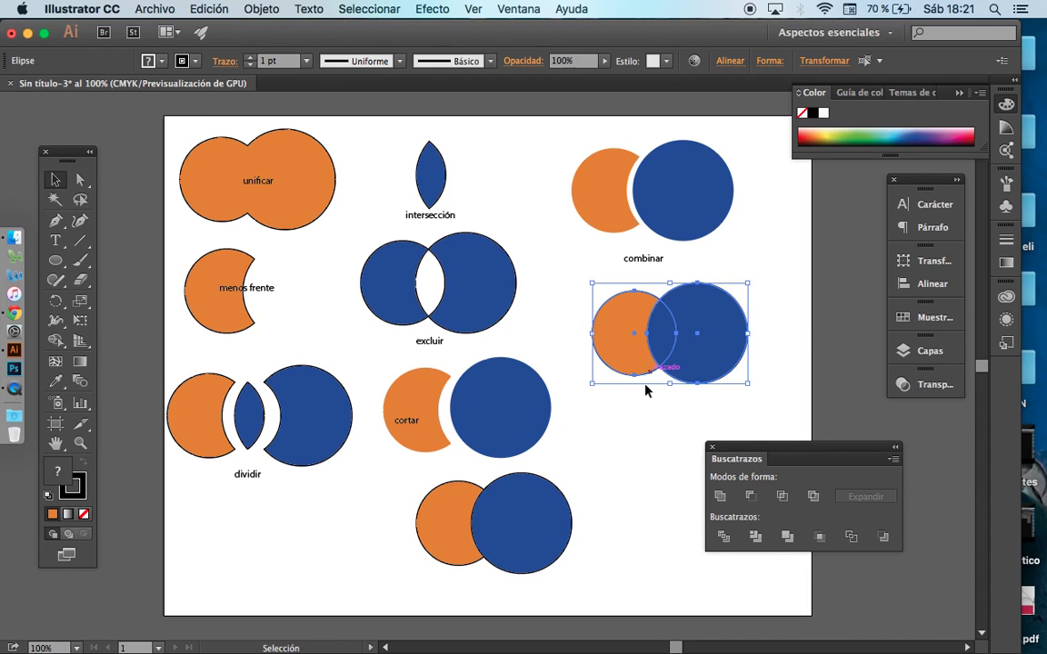
# Apply the Recortar pathfinder to the pair beneath the "combinar" label and ungroup the result.
pyautogui.click(819, 544)
pyautogui.click(650, 501)
pyautogui.press('a')
pyautogui.press('super+y')
pyautogui.press('super+y')
pyautogui.press('v')
pyautogui.click(666, 320)
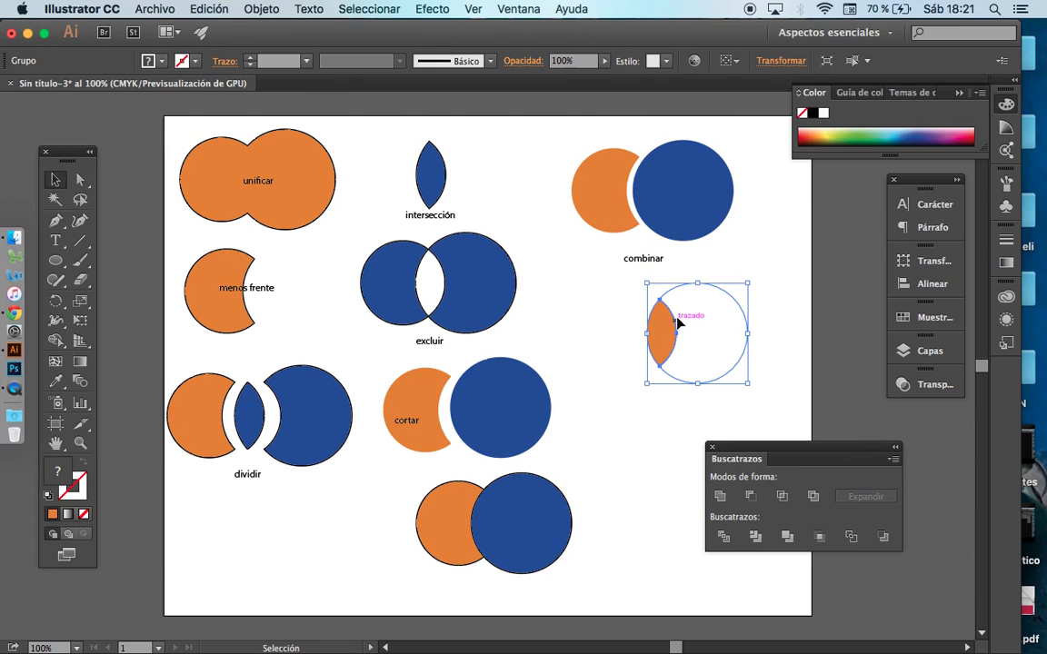
pyautogui.rightClick(676, 331)
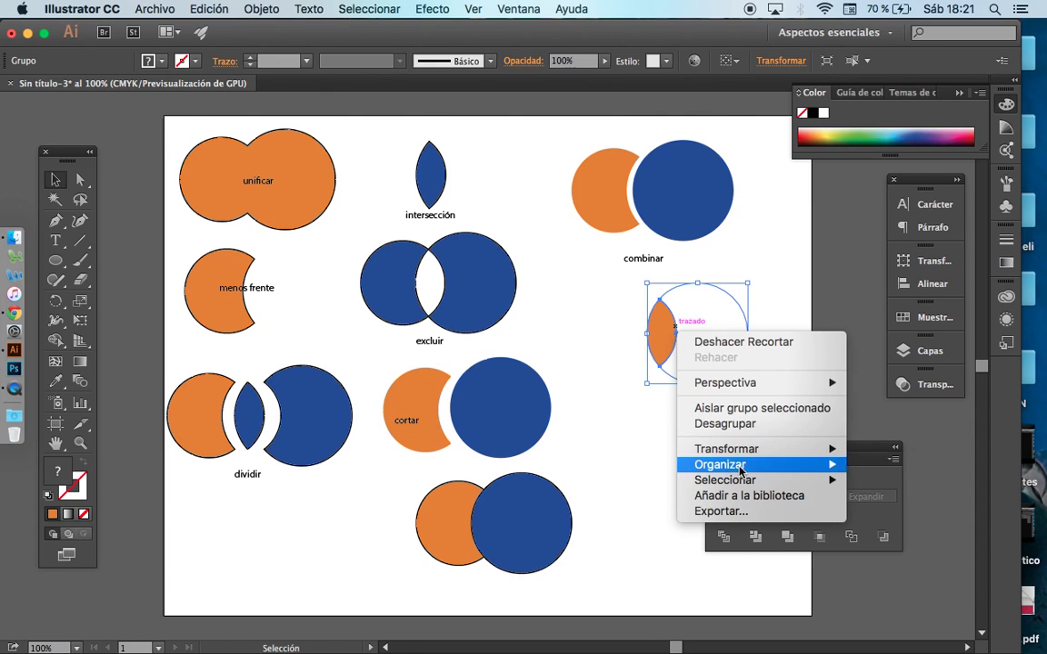
pyautogui.click(741, 423)
pyautogui.click(646, 378)
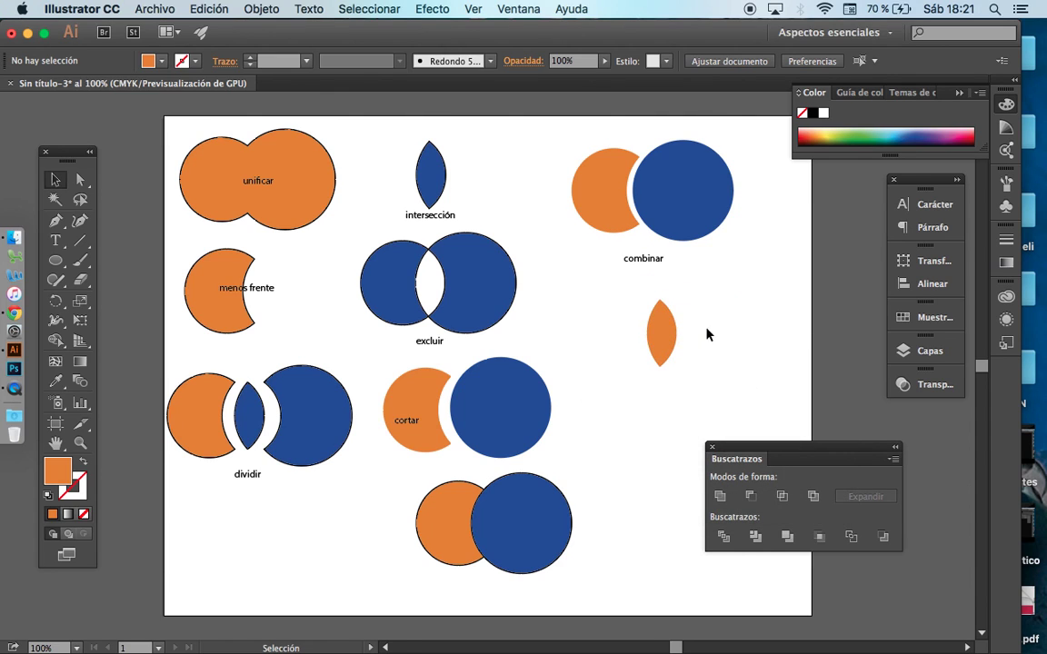
# Move the orange lens left, examine the cropped pieces in outline view, and undo the move.
pyautogui.moveTo(662, 334); pyautogui.dragTo(647, 343)
pyautogui.press('a')
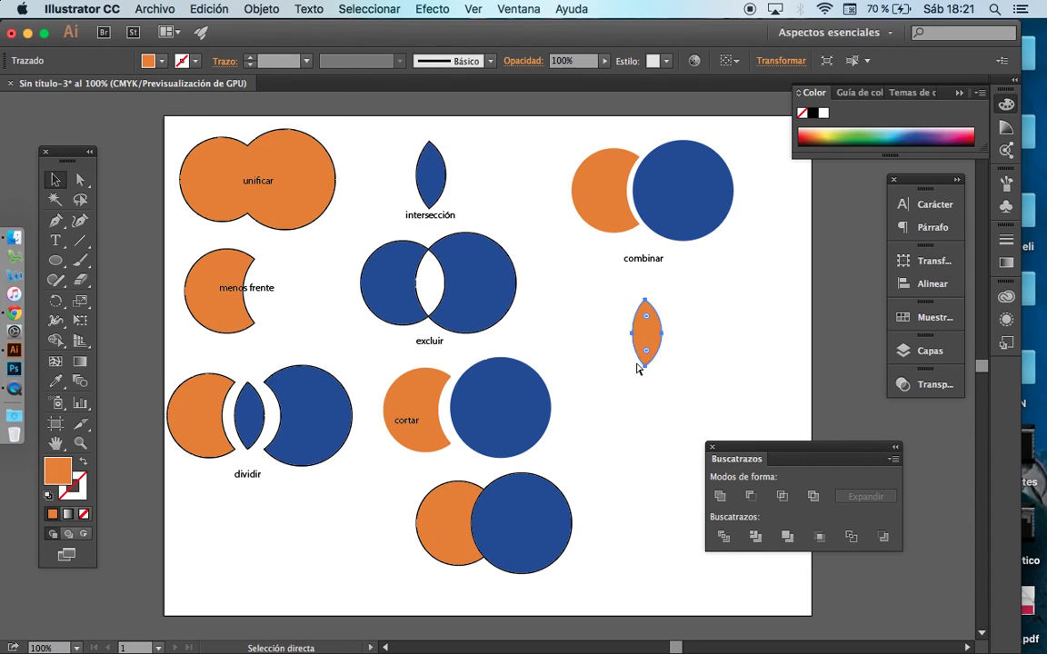
pyautogui.hotkey('ctrl', 'y')
pyautogui.press('v')
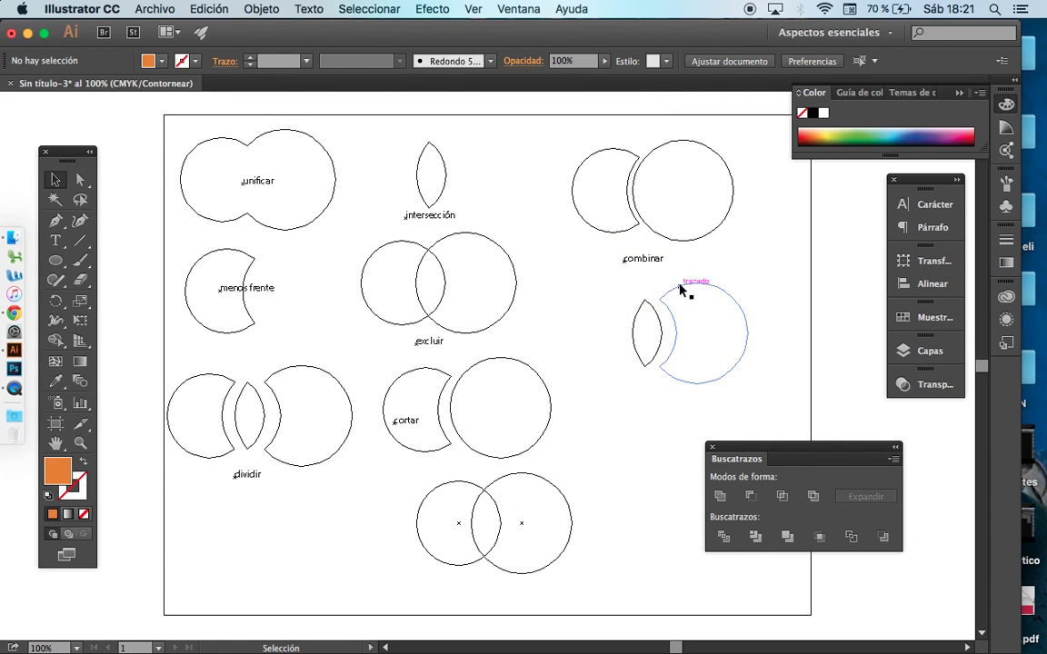
pyautogui.click(682, 290)
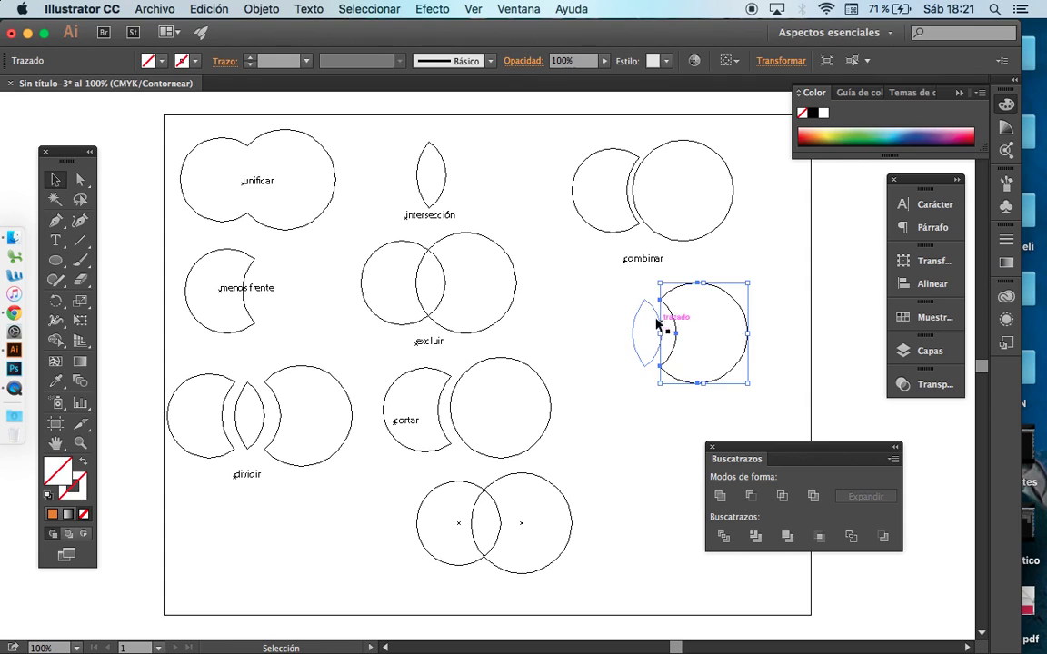
pyautogui.press('a')
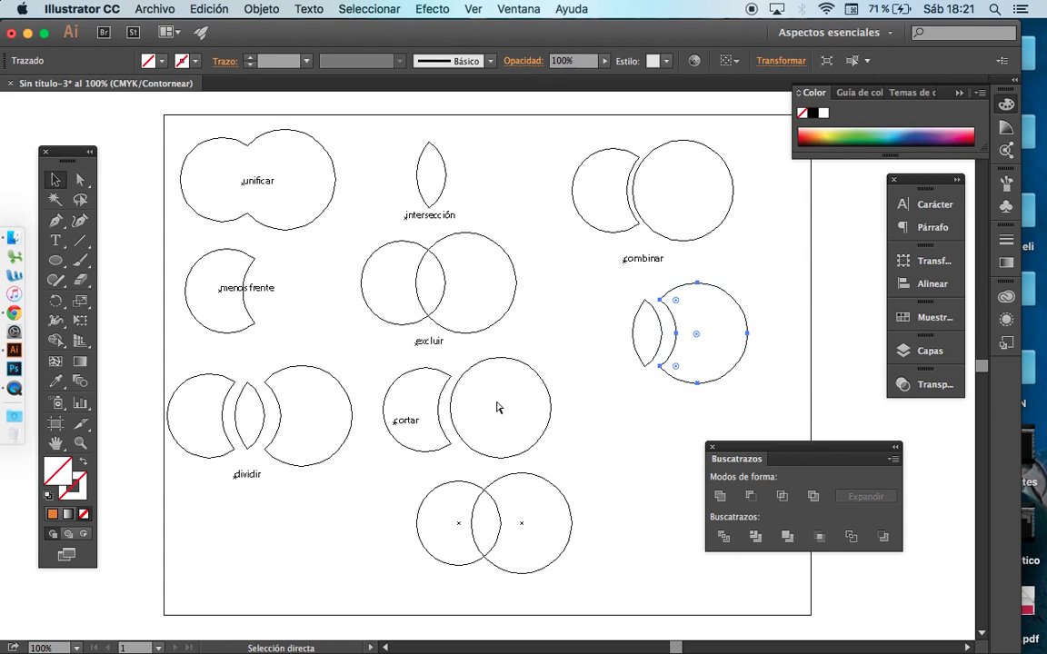
pyautogui.press('super+z')
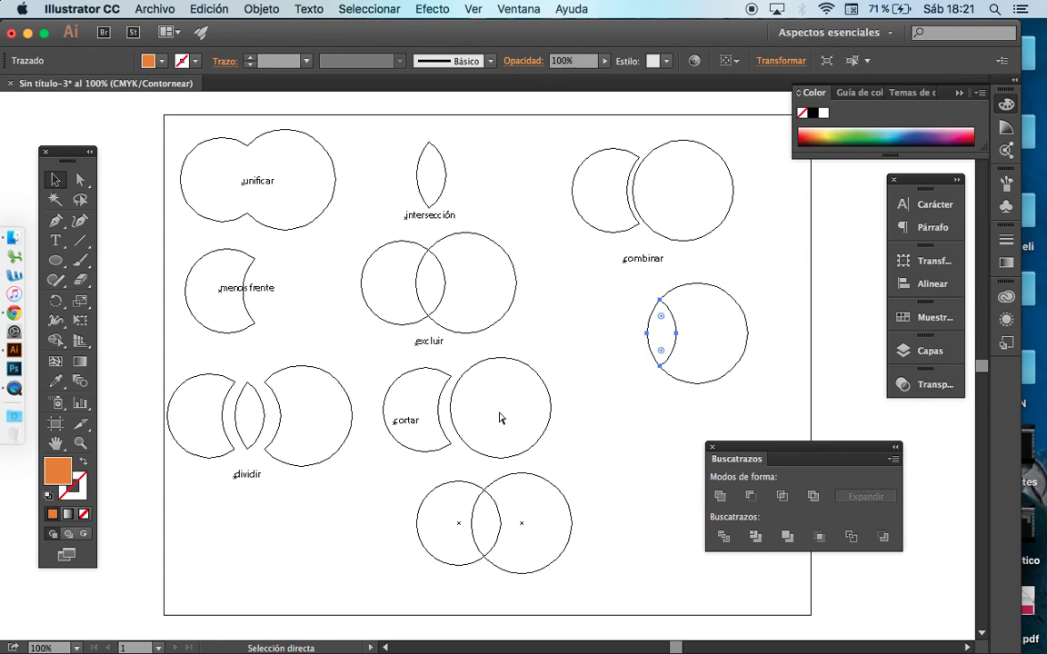
# Return to the preview view and move the orange lens left, clear of the unfilled crescent.
pyautogui.press('super+y')
pyautogui.press('v')
pyautogui.click(646, 395)
pyautogui.click(656, 338)
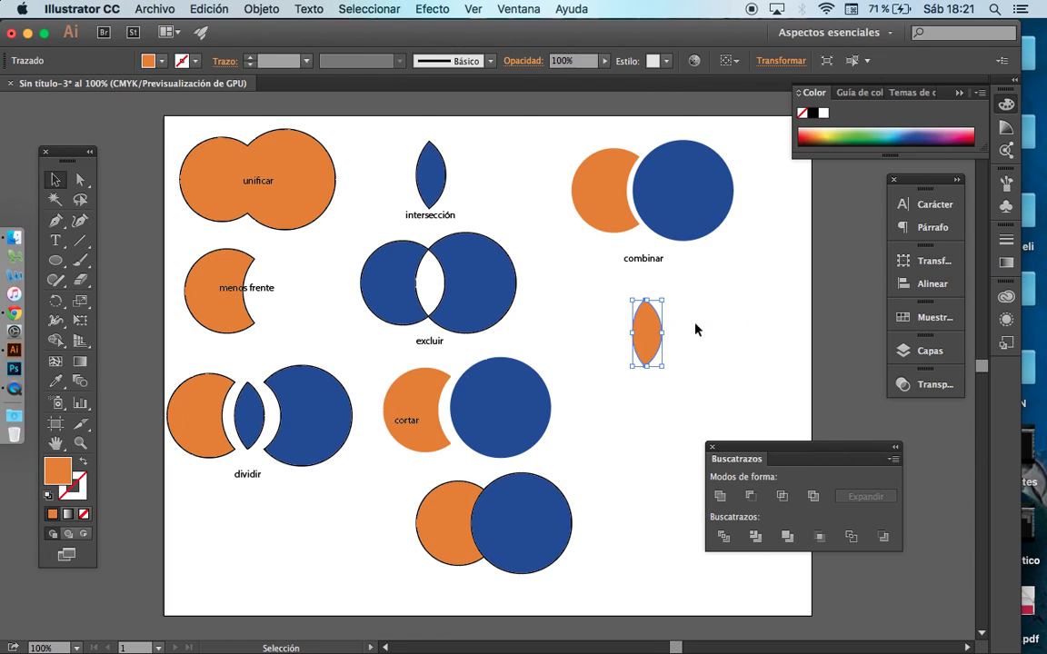
# Give the invisible cropped crescent the default white fill and 1 pt black stroke, and move the orange lens slightly closer to it.
pyautogui.click(685, 292)
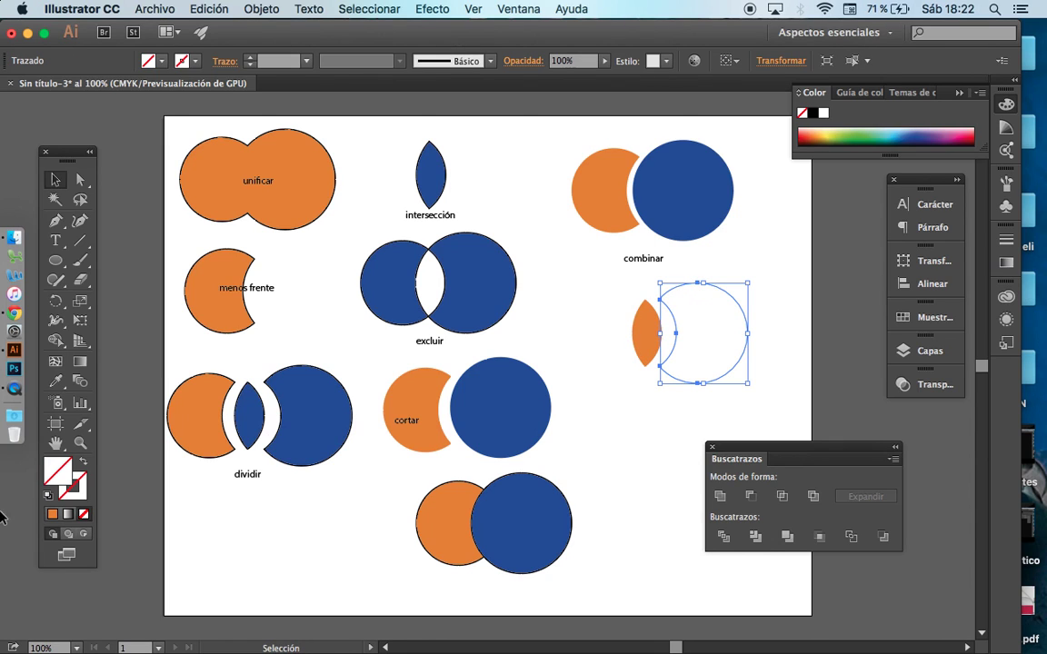
pyautogui.click(50, 497)
pyautogui.click(640, 422)
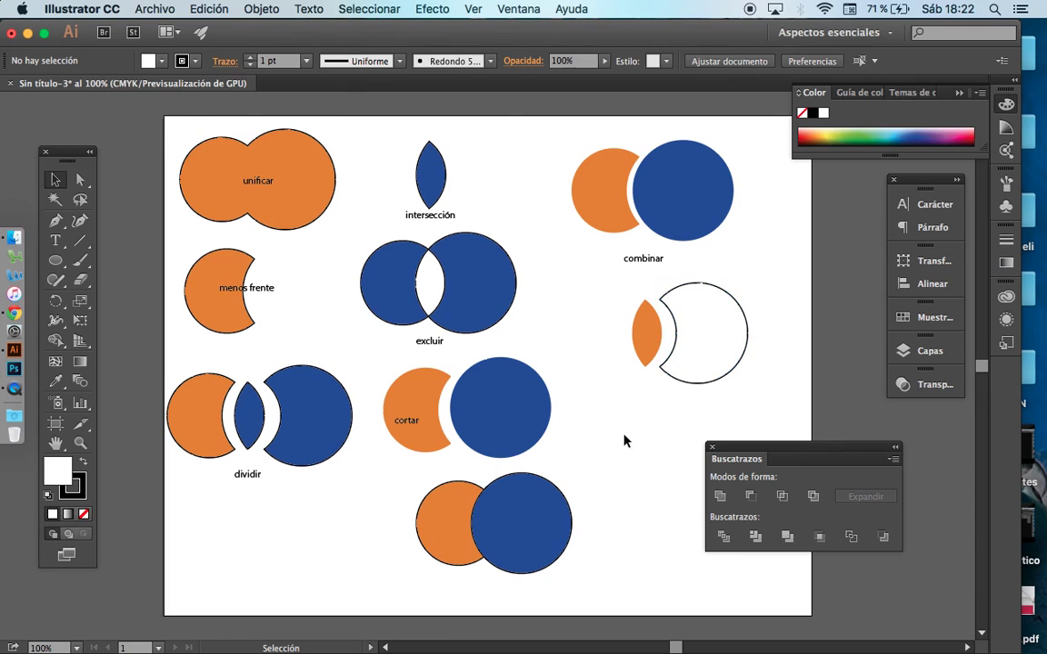
pyautogui.moveTo(647, 338); pyautogui.dragTo(655, 338)
pyautogui.click(633, 408)
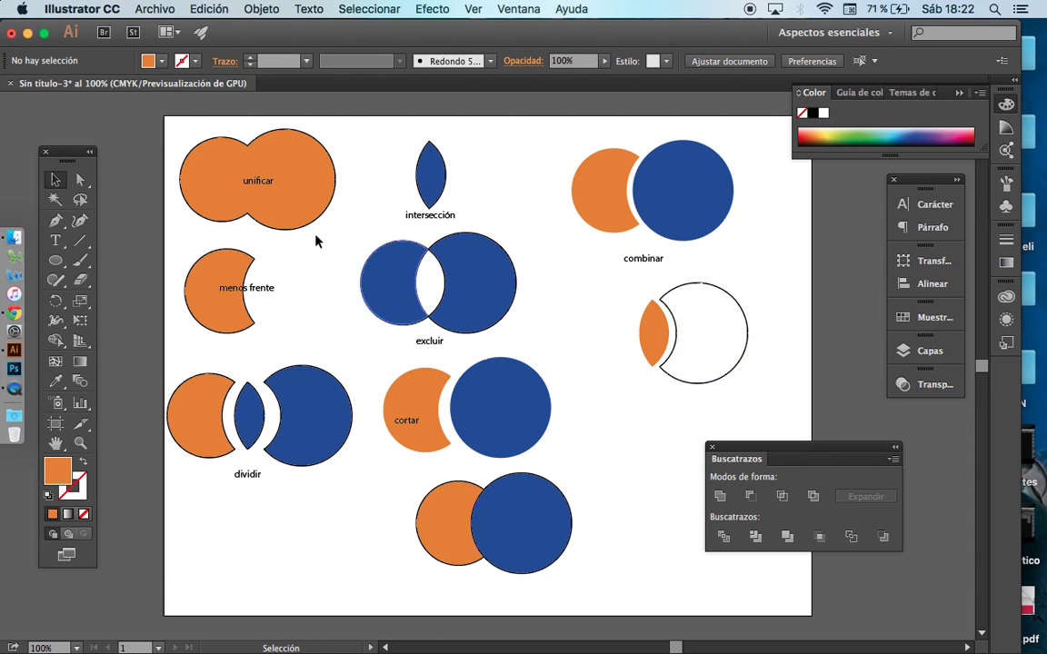
# Add the text label "recortar" beneath the white crescent and shift the Buscatrazos panel slightly right.
pyautogui.click(64, 239)
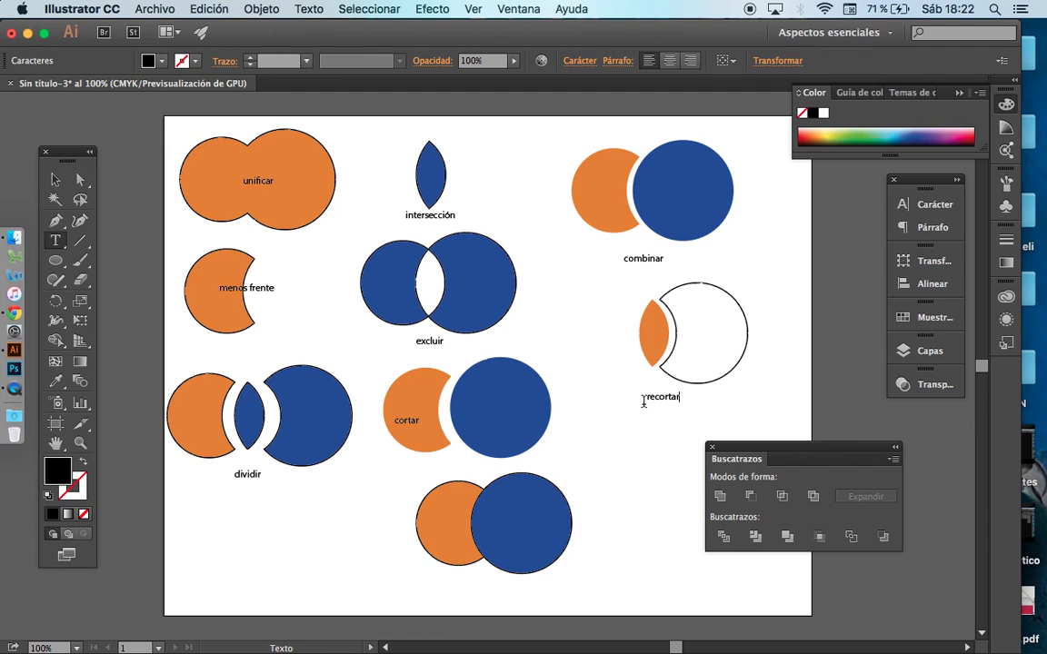
pyautogui.click(56, 179)
pyautogui.click(662, 397)
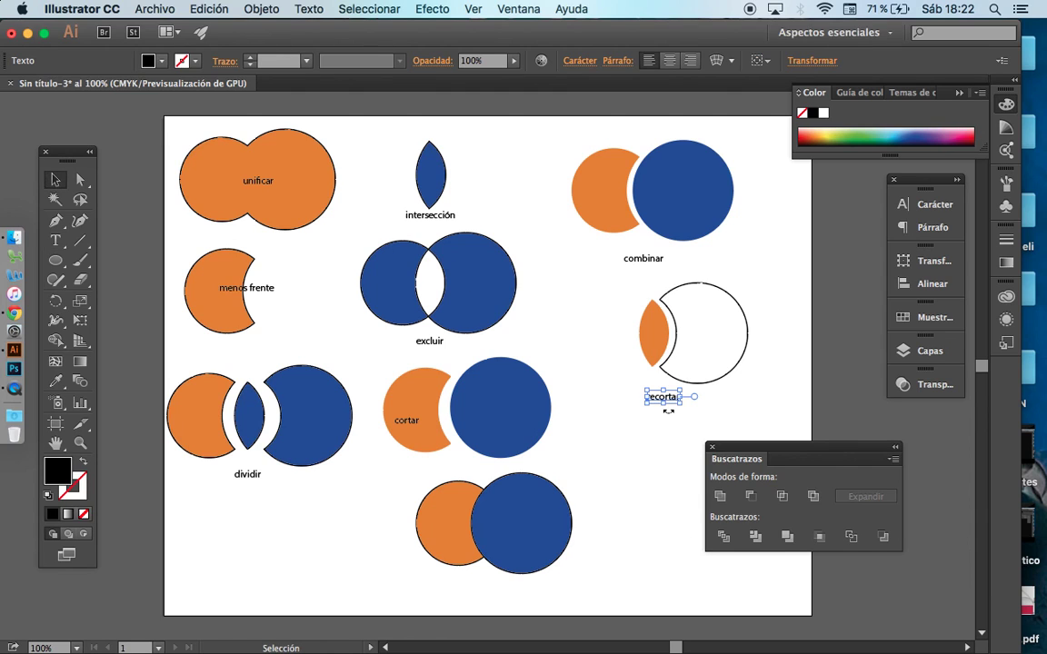
pyautogui.click(664, 424)
pyautogui.moveTo(666, 398); pyautogui.dragTo(699, 399)
pyautogui.moveTo(751, 447); pyautogui.dragTo(780, 451)
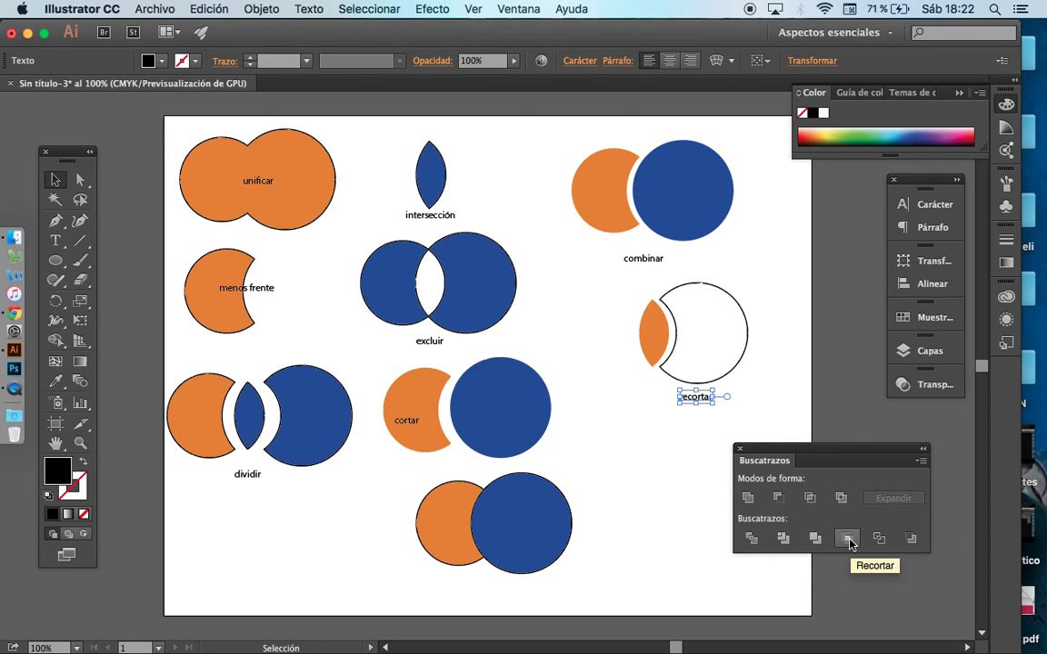
# Copy and paste the remaining pair of overlapping circles and place the copy beneath the "dividir" label.
pyautogui.moveTo(407, 469)
pyautogui.mouseDown()
pyautogui.moveTo(544, 498)
pyautogui.moveTo(596, 574)
pyautogui.moveTo(587, 563)
pyautogui.mouseUp()
pyautogui.hotkey('ctrl', 'c')
pyautogui.hotkey('ctrl', 'v')
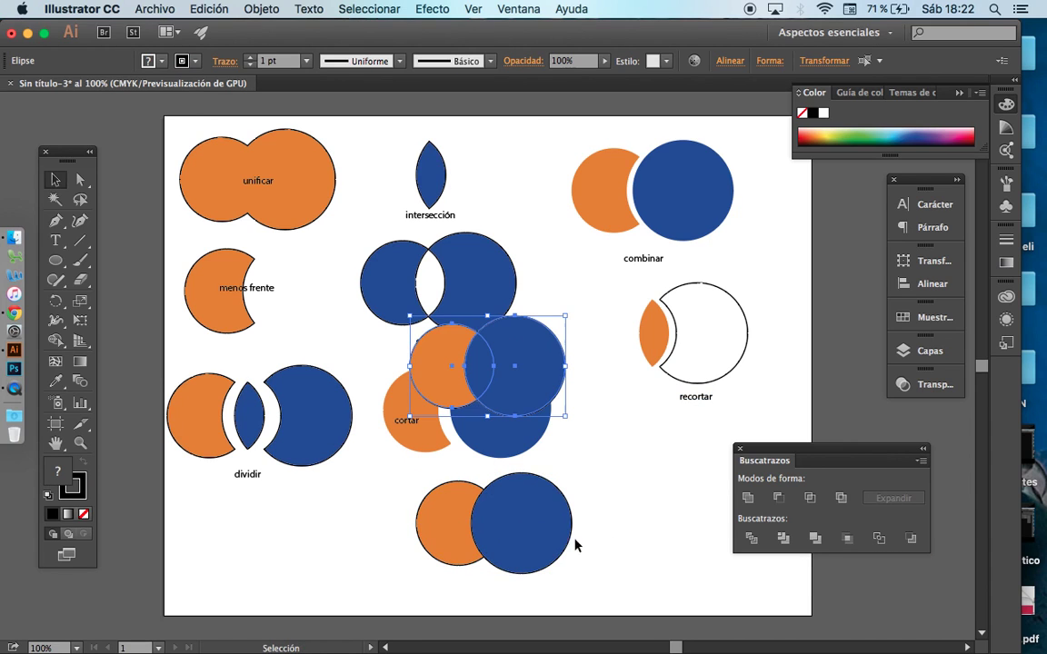
pyautogui.moveTo(527, 381); pyautogui.dragTo(319, 567)
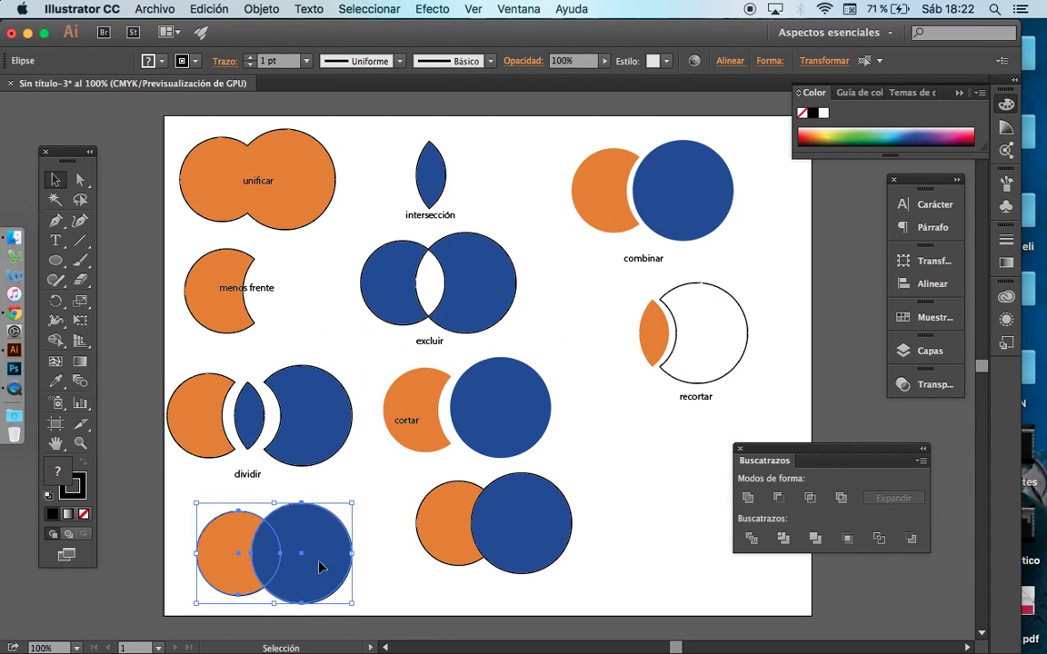
# Apply the Outline pathfinder to the pair beneath the "dividir" label and ungroup the result.
pyautogui.click(881, 542)
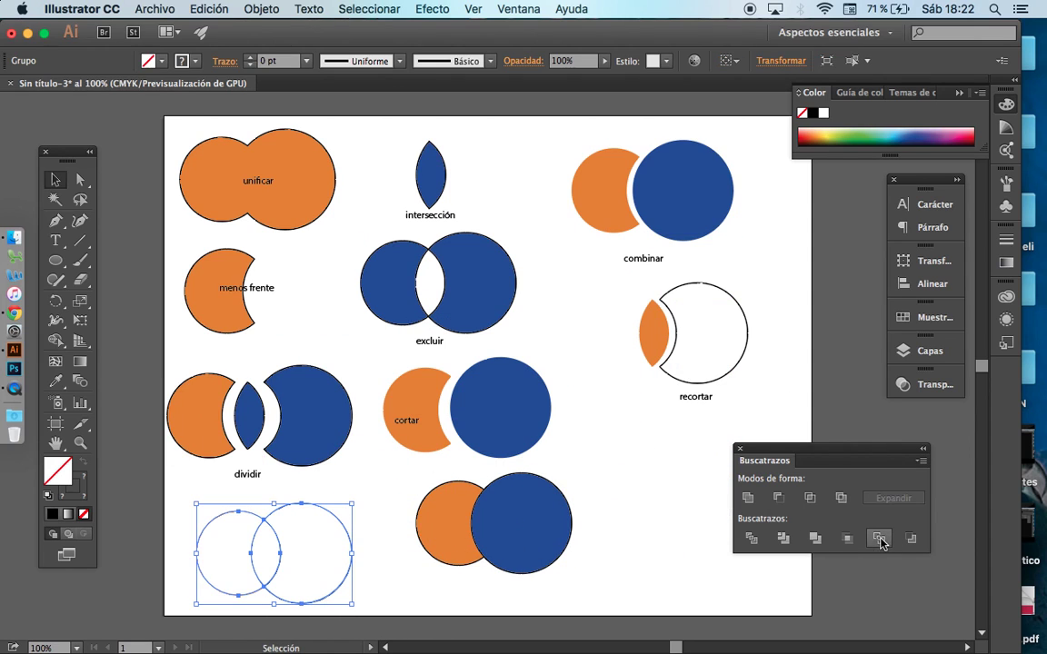
pyautogui.click(615, 516)
pyautogui.click(224, 521)
pyautogui.rightClick(230, 532)
pyautogui.click(291, 551)
pyautogui.click(181, 498)
# Move the orange arc, the large blue arc and the two small inner arcs apart to separate the outlined segments.
pyautogui.moveTo(215, 520); pyautogui.dragTo(182, 493)
pyautogui.moveTo(281, 526); pyautogui.dragTo(256, 568)
pyautogui.click(254, 540)
pyautogui.click(236, 541)
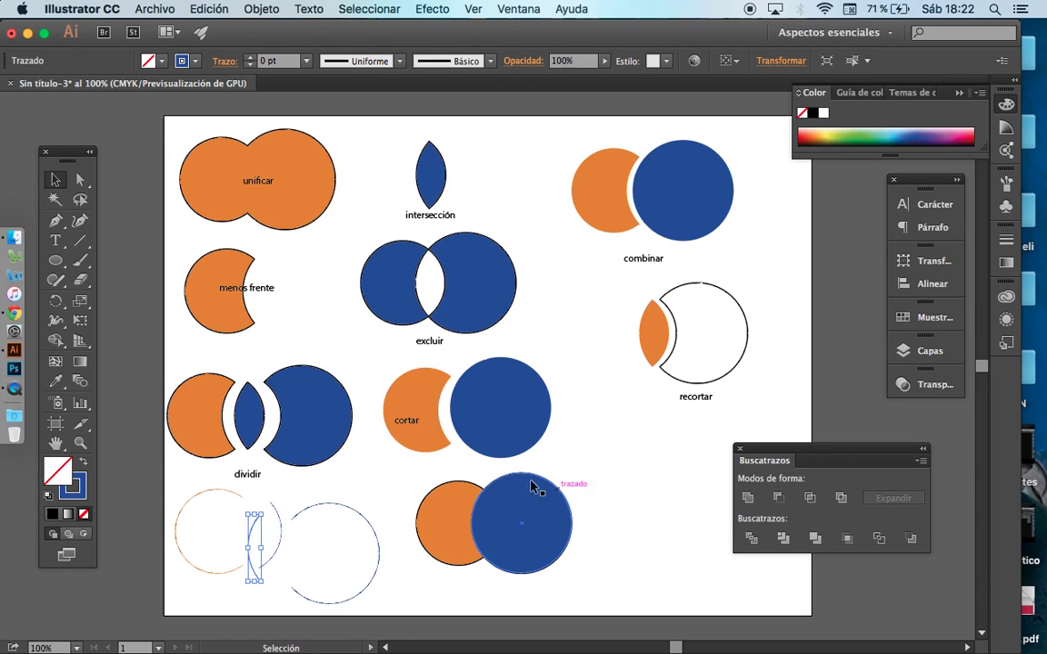
# Add the text label "contornear" beneath the separated outline segments.
pyautogui.click(57, 241)
pyautogui.click(223, 585)
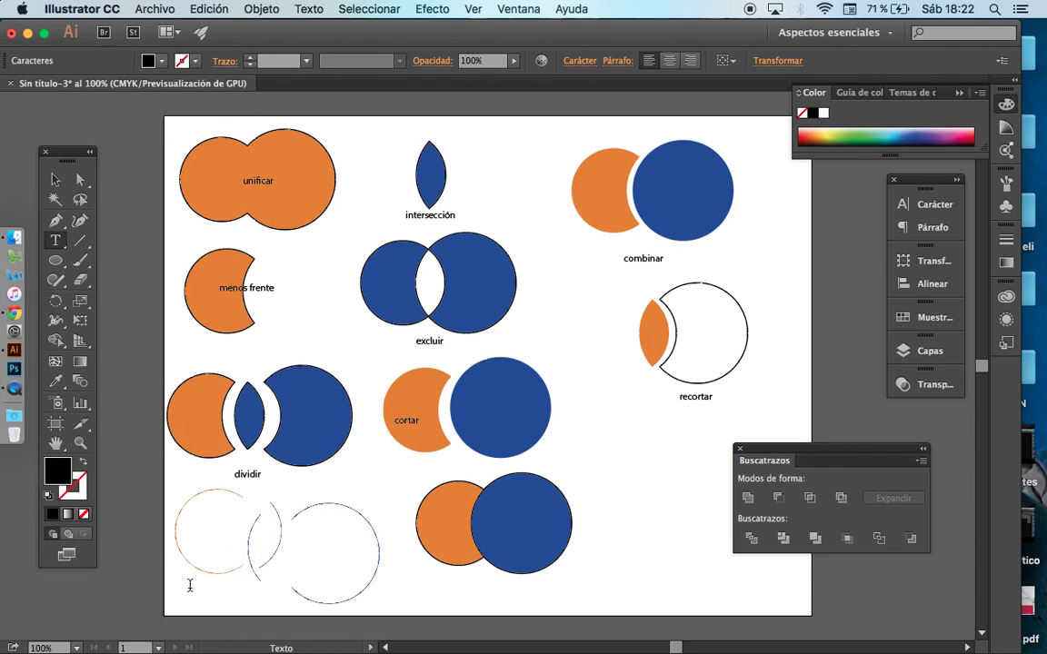
pyautogui.write('tornear')
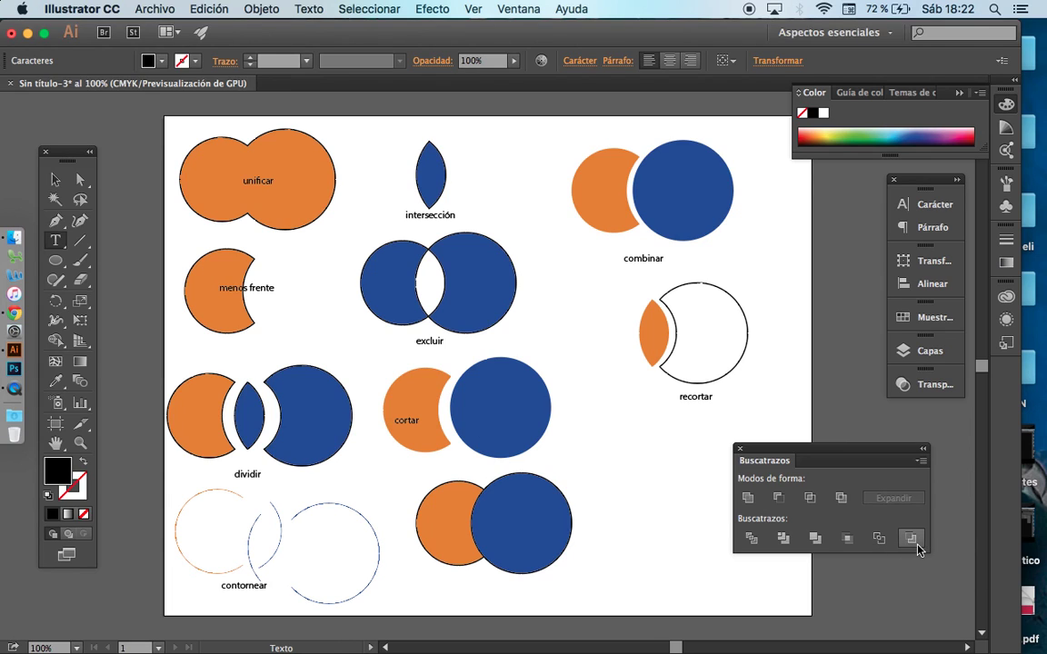
# Try the Minus Back pathfinder on the remaining pair of overlapping circles below the "cortar" shapes, and undo it.
pyautogui.click(55, 180)
pyautogui.click(466, 524)
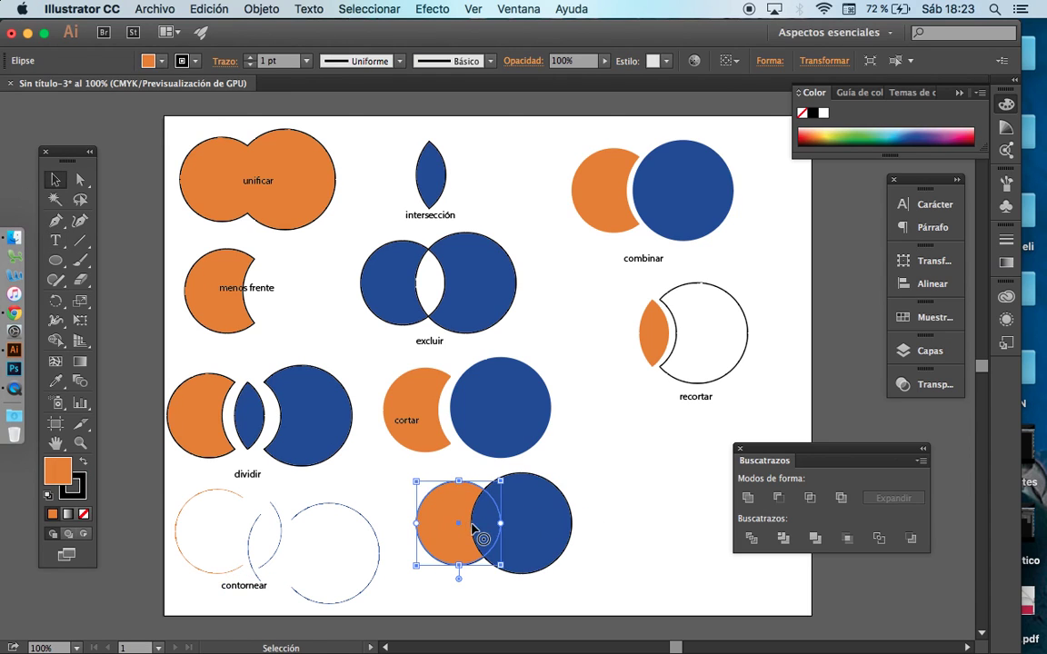
pyautogui.keyDown('shift'); pyautogui.click(526, 519); pyautogui.keyUp('shift')
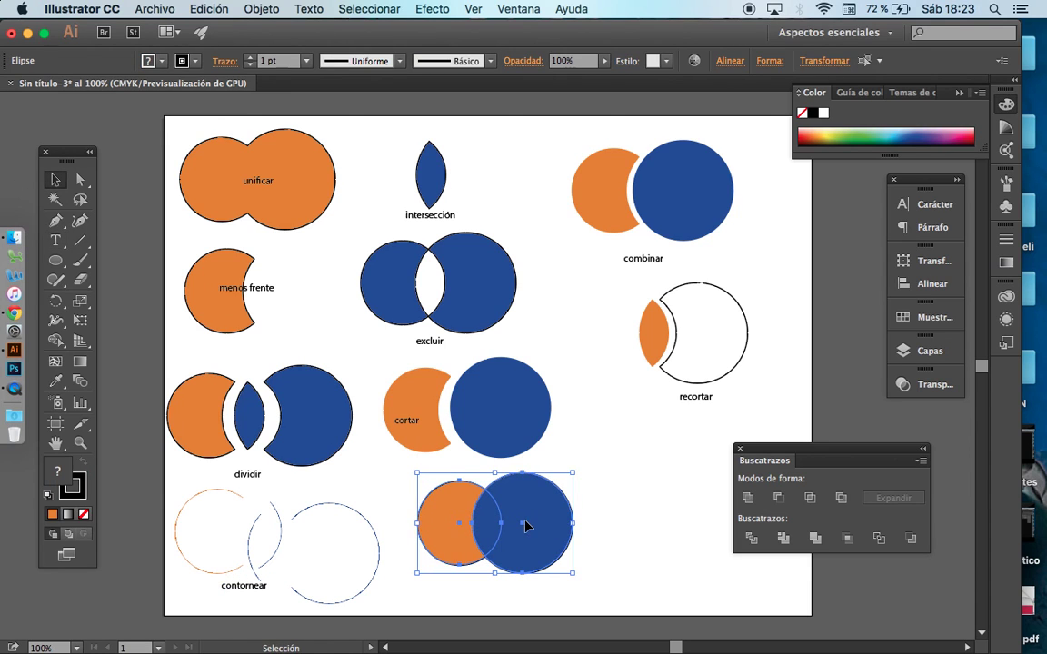
pyautogui.click(848, 540)
pyautogui.click(585, 460)
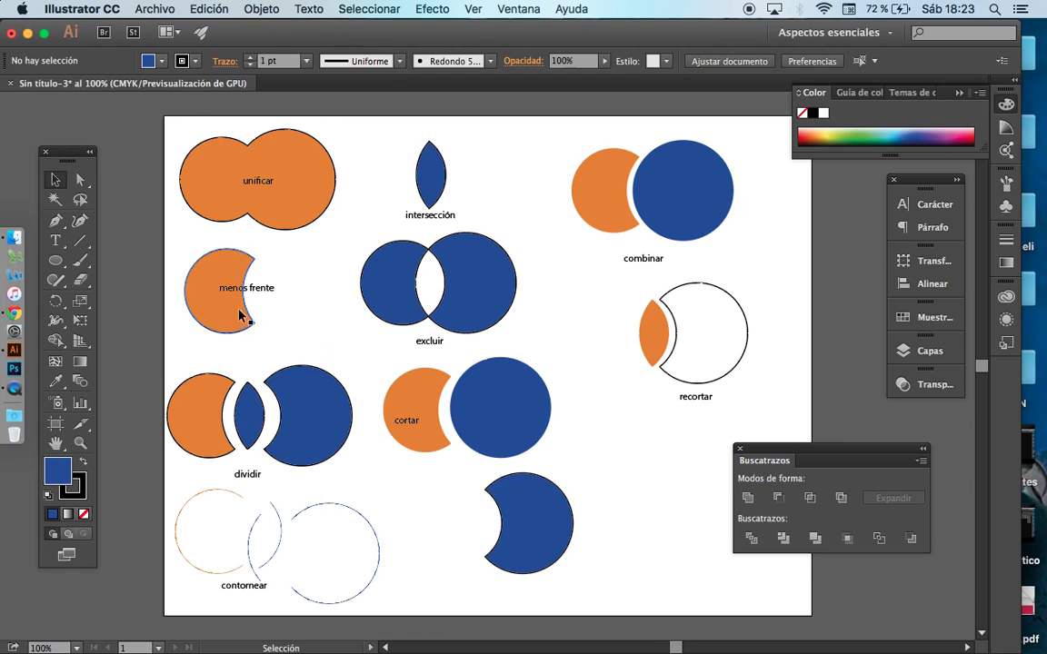
pyautogui.press('super+z')
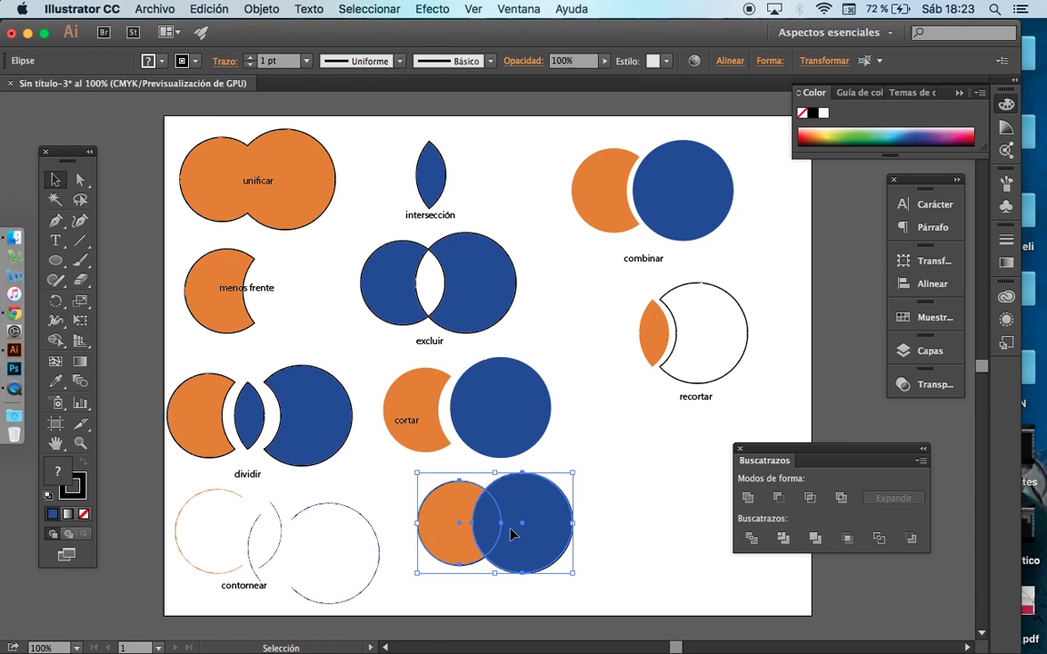
pyautogui.press('super+z')
# Place a copy of the overlapping circles beside the remaining pair, and apply the Minus Back pathfinder to the original pair.
pyautogui.moveTo(526, 363); pyautogui.dragTo(718, 507)
pyautogui.click(452, 520)
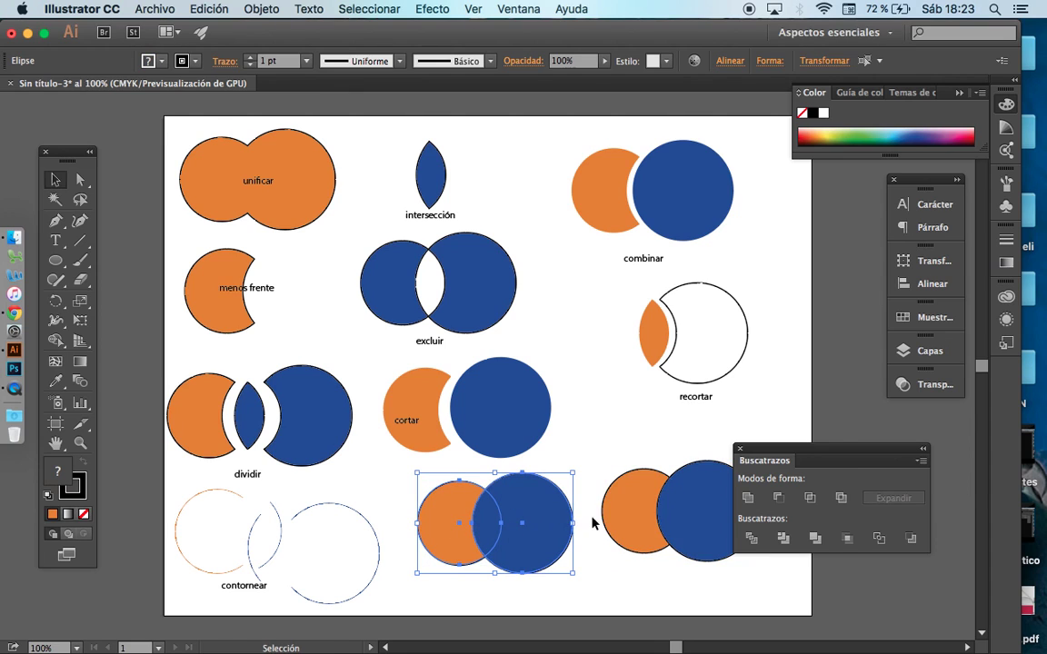
pyautogui.click(910, 540)
pyautogui.press('super+shift+a')
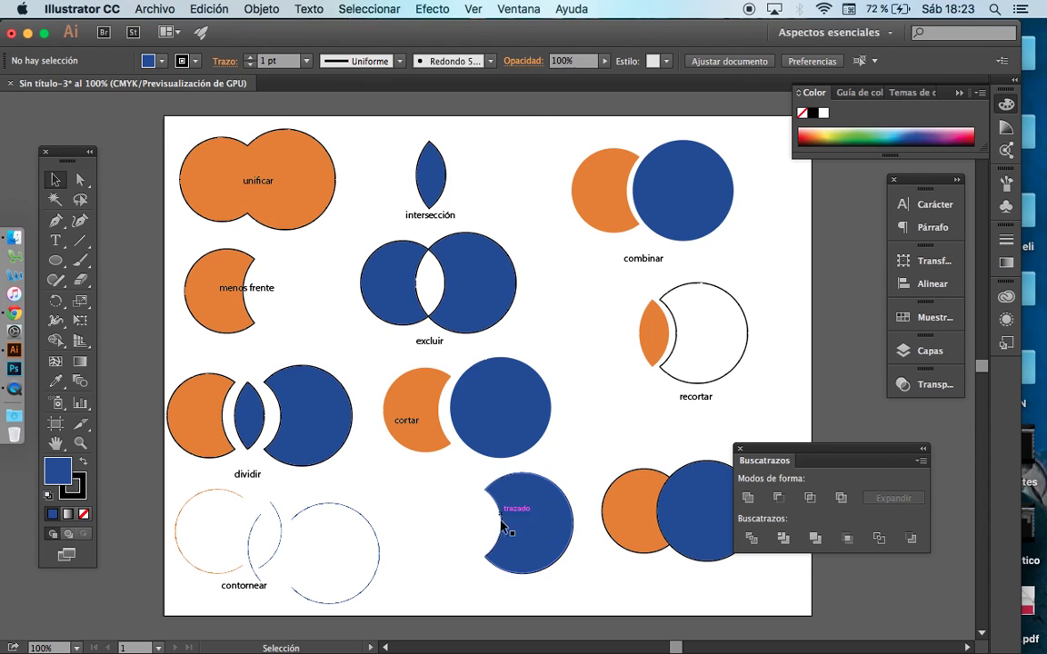
# Add the text label "menos fondo" beneath the blue crescent and shift it slightly right and down to sit under the shape.
pyautogui.click(56, 244)
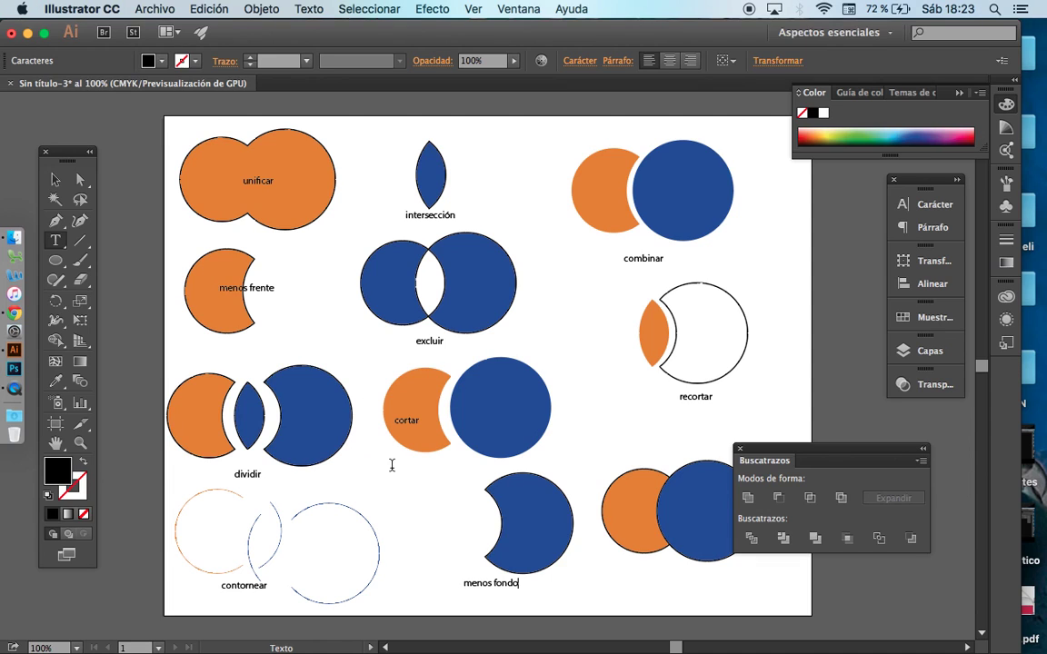
pyautogui.click(56, 179)
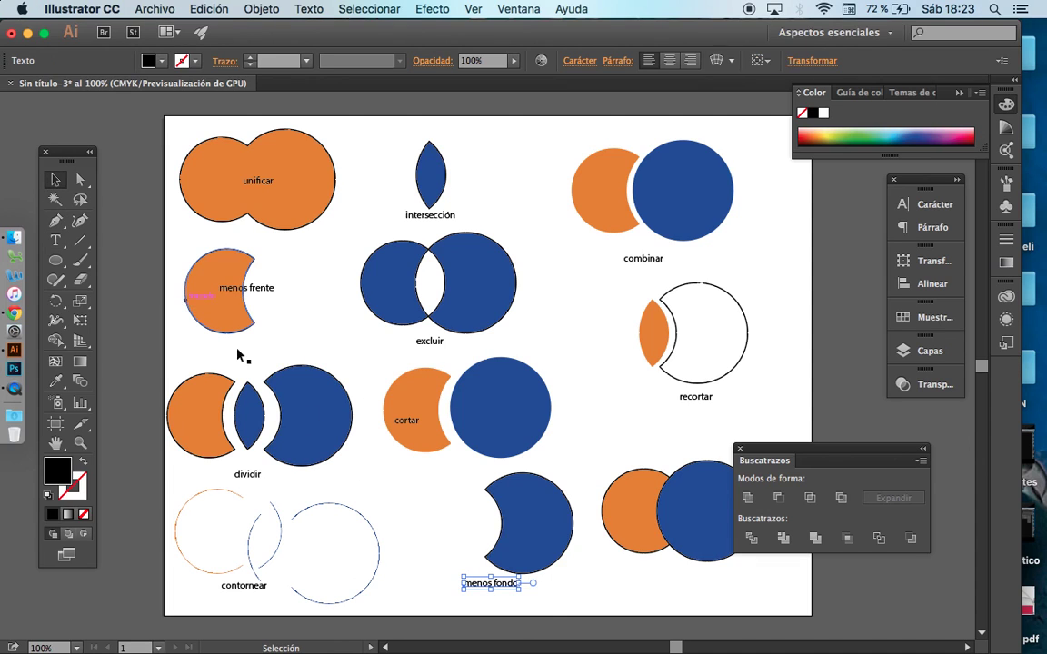
pyautogui.moveTo(498, 586); pyautogui.dragTo(522, 592)
pyautogui.click(581, 607)
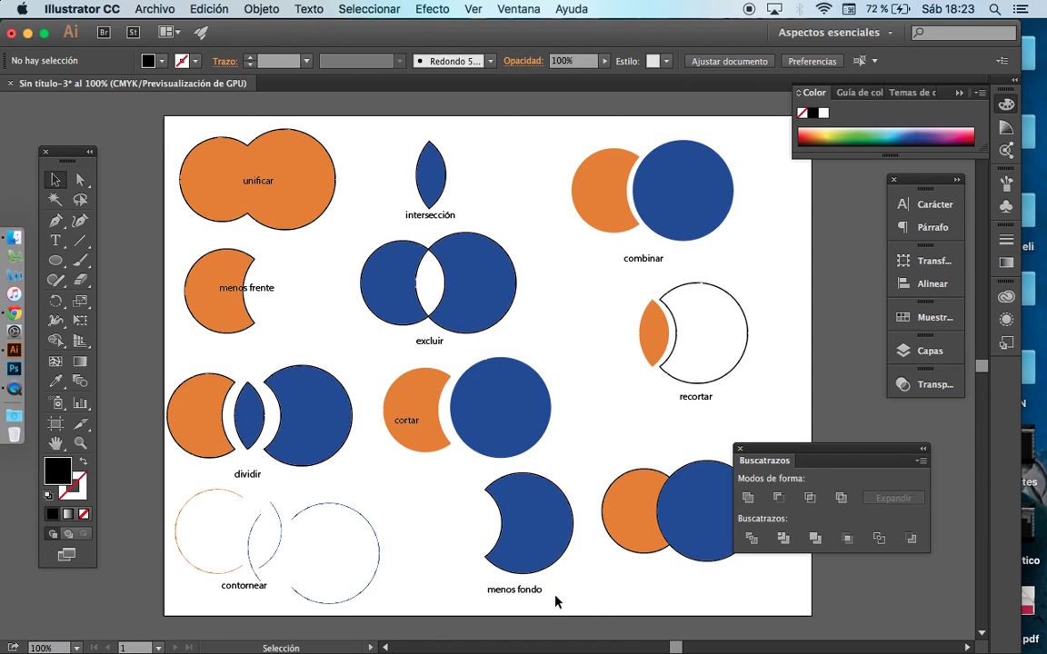